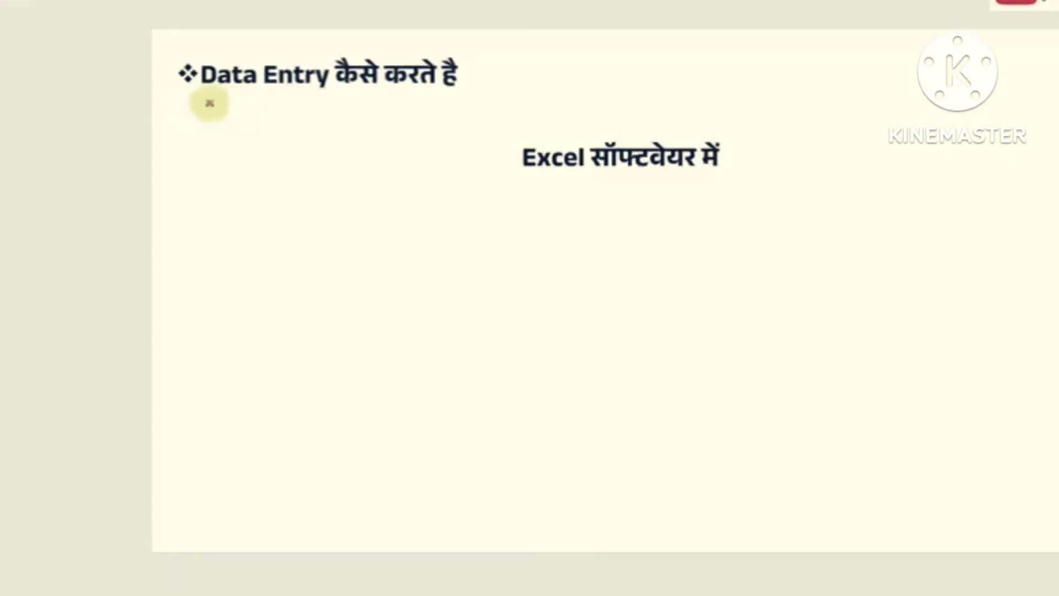
{"action": "left_click_drag", "start_coordinate": [200, 101], "coordinate": [469, 100]}
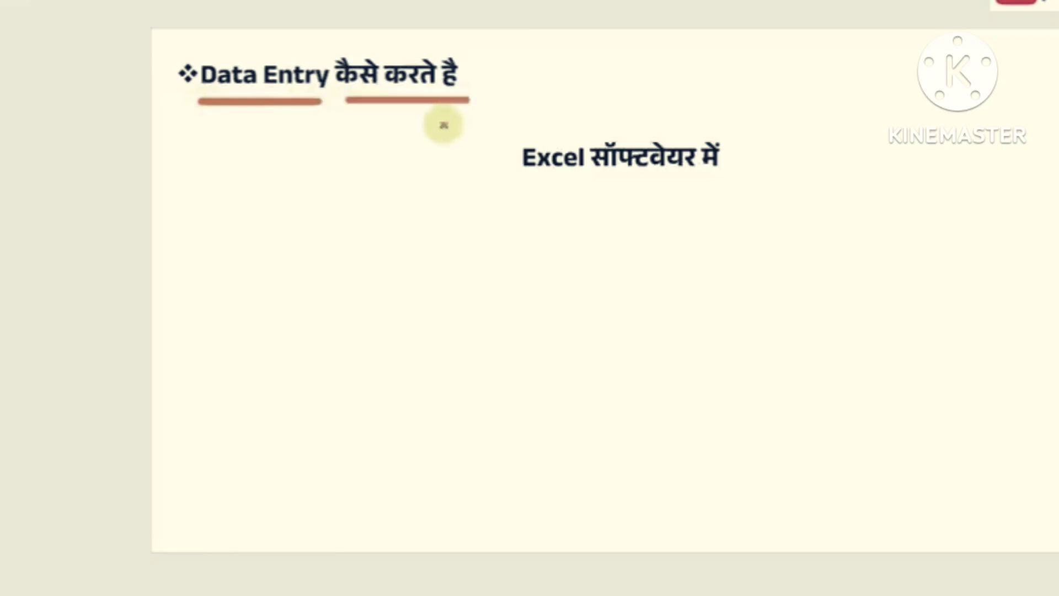
{"action": "left_click_drag", "start_coordinate": [531, 186], "coordinate": [605, 185]}
{"action": "left_click_drag", "start_coordinate": [631, 183], "coordinate": [713, 182]}
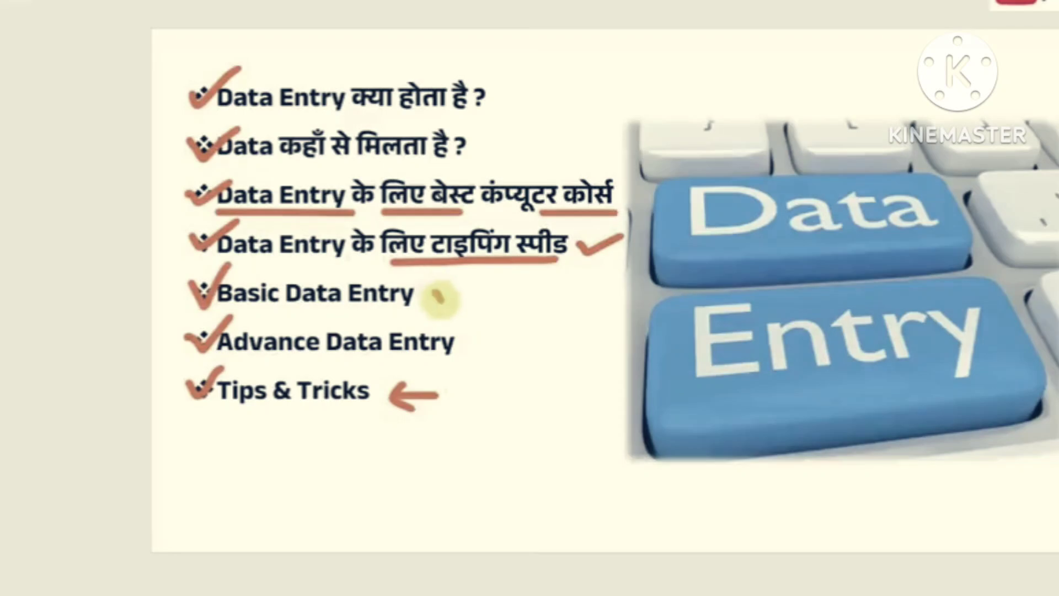
{"action": "left_click_drag", "start_coordinate": [434, 295], "coordinate": [470, 285]}
{"action": "left_click_drag", "start_coordinate": [466, 339], "coordinate": [510, 332]}
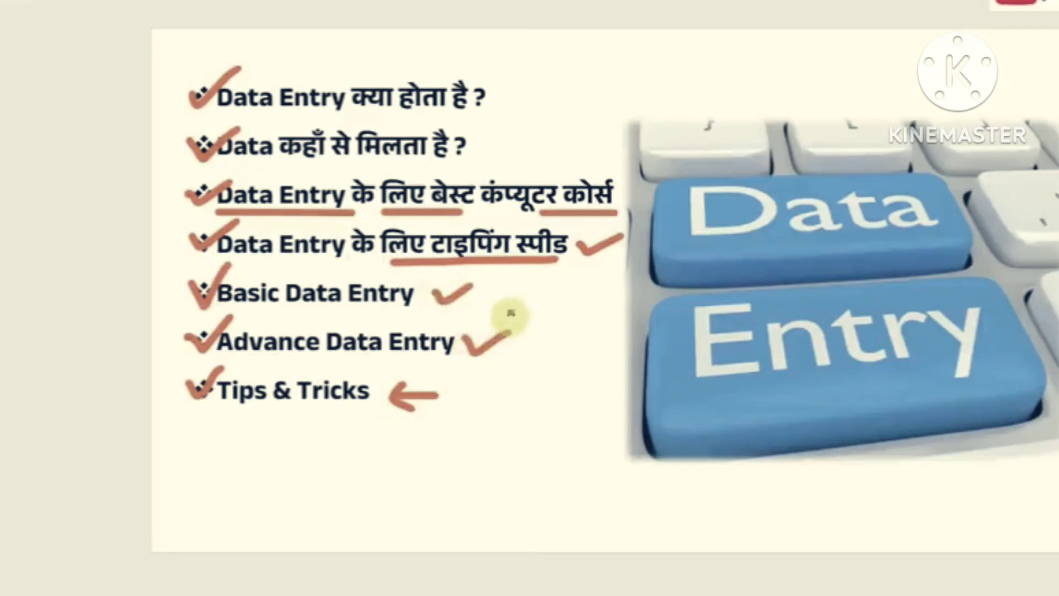
{"action": "left_click_drag", "start_coordinate": [250, 306], "coordinate": [362, 311]}
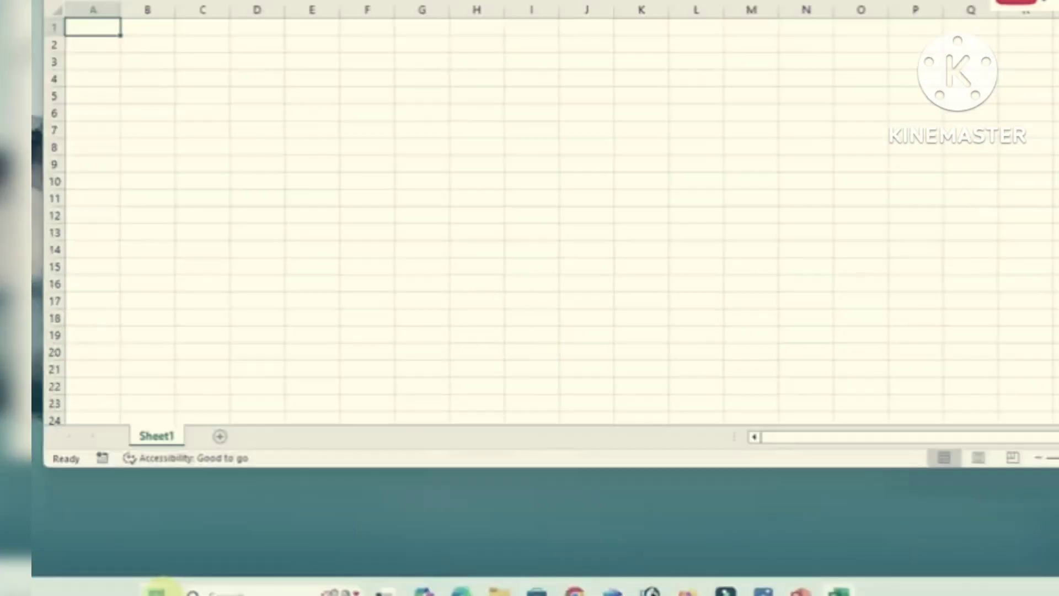
Search the computer's apps for excel and open Excel with a blank worksheet
{"action": "left_click", "coordinate": [163, 591]}
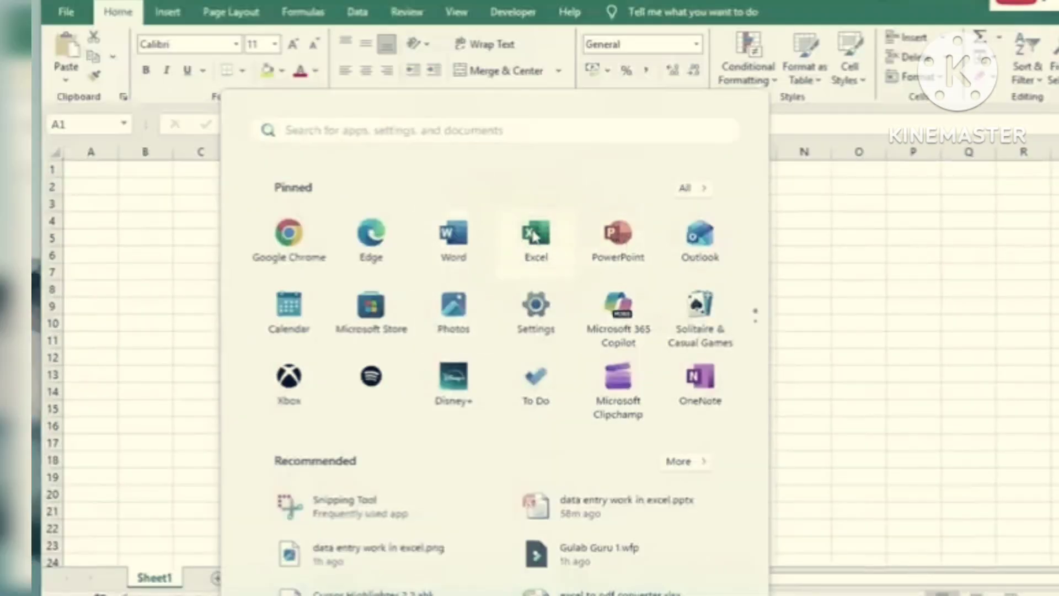
{"action": "left_click", "coordinate": [354, 132]}
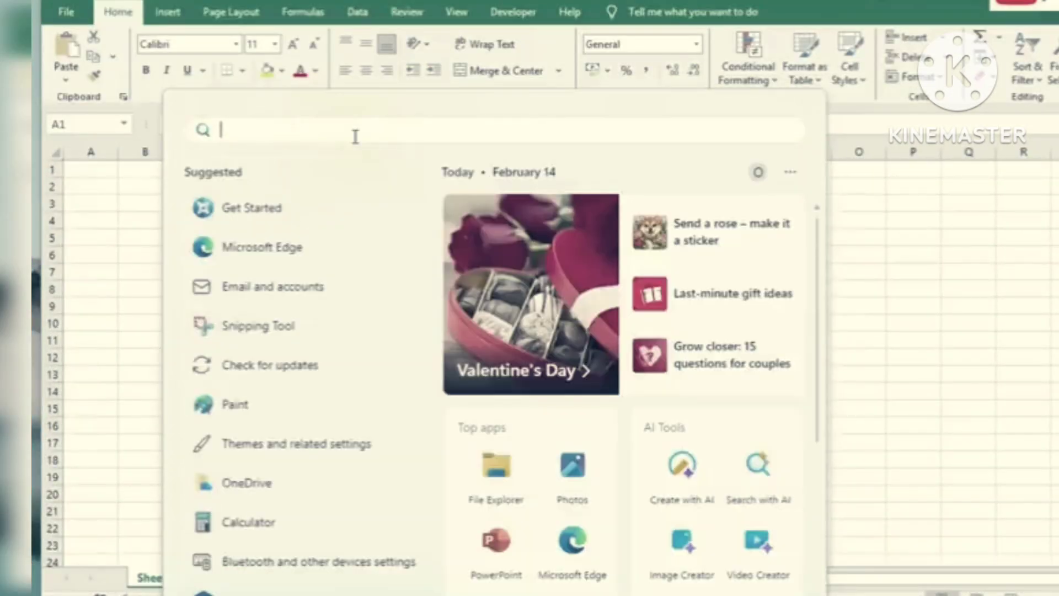
{"action": "type", "text": "excel"}
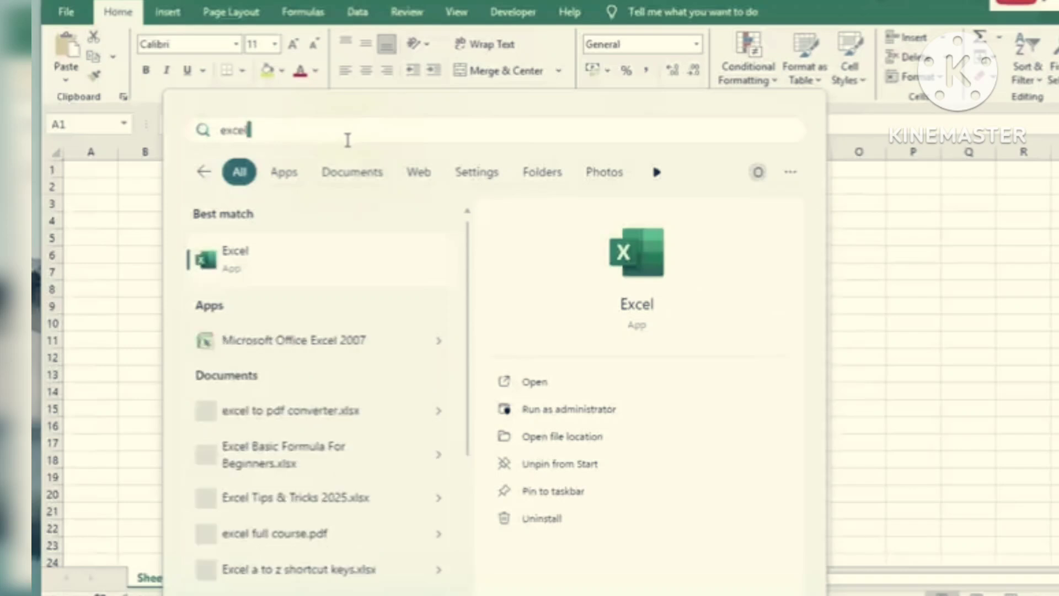
{"action": "left_click", "coordinate": [649, 244]}
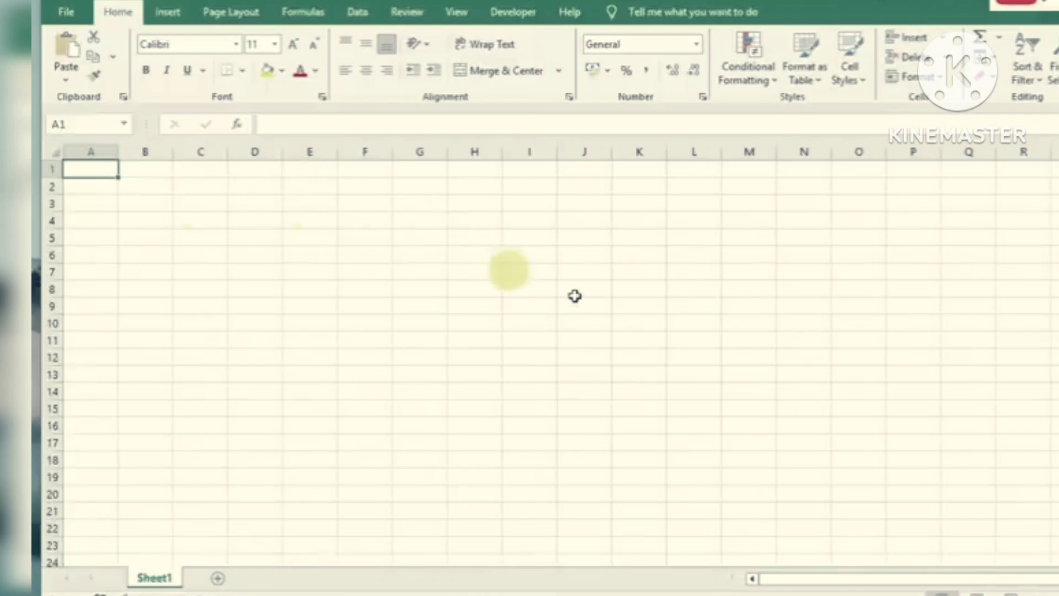
Examine the worksheet's columns by selecting columns A to J together, then single columns such as A, B and D
{"action": "scroll", "coordinate": [550, 356], "scroll_direction": "up", "scroll_amount": 5}
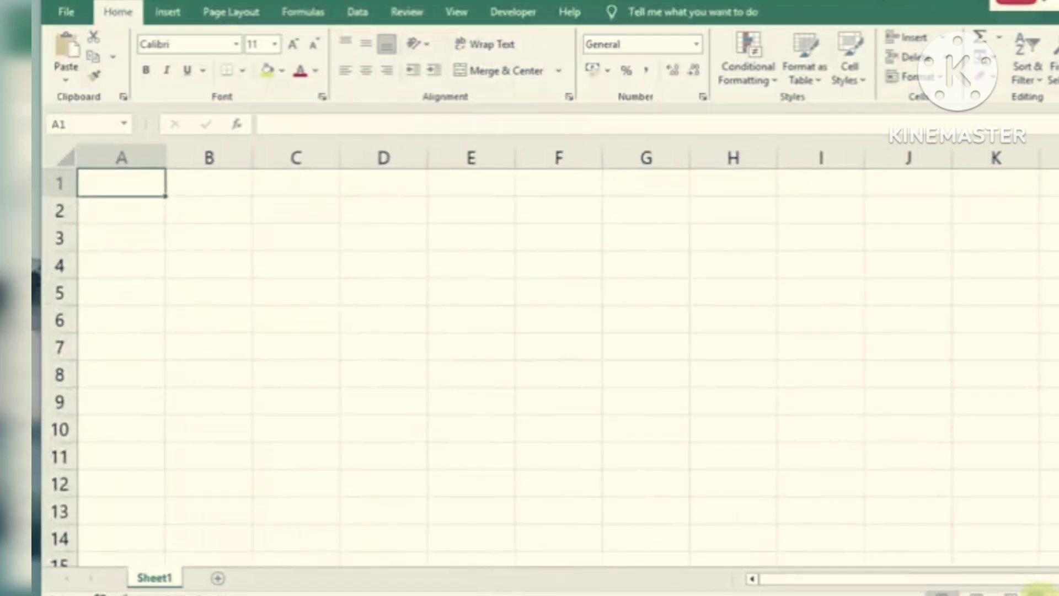
{"action": "scroll", "coordinate": [379, 300], "scroll_direction": "down", "scroll_amount": 1}
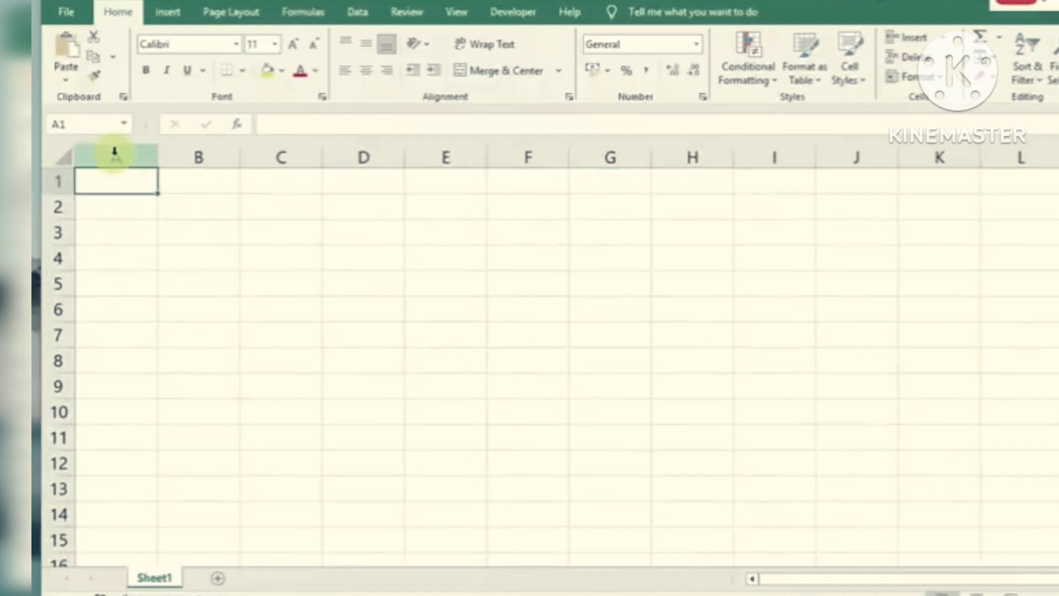
{"action": "left_click_drag", "start_coordinate": [115, 153], "coordinate": [844, 148]}
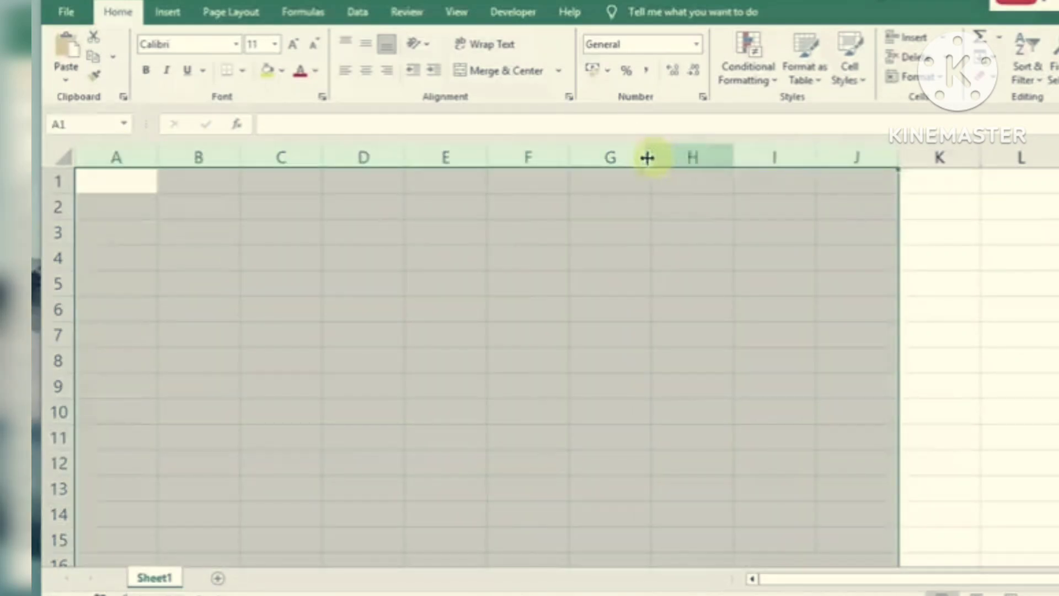
{"action": "left_click", "coordinate": [606, 155]}
{"action": "left_click", "coordinate": [445, 181]}
{"action": "left_click", "coordinate": [113, 155]}
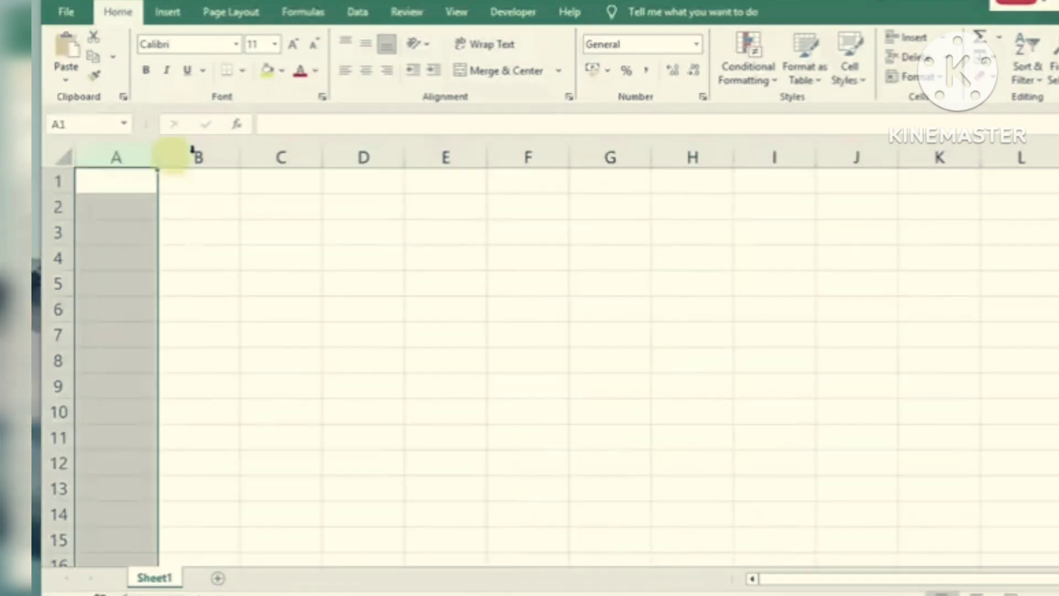
{"action": "left_click", "coordinate": [193, 155]}
{"action": "left_click", "coordinate": [363, 156]}
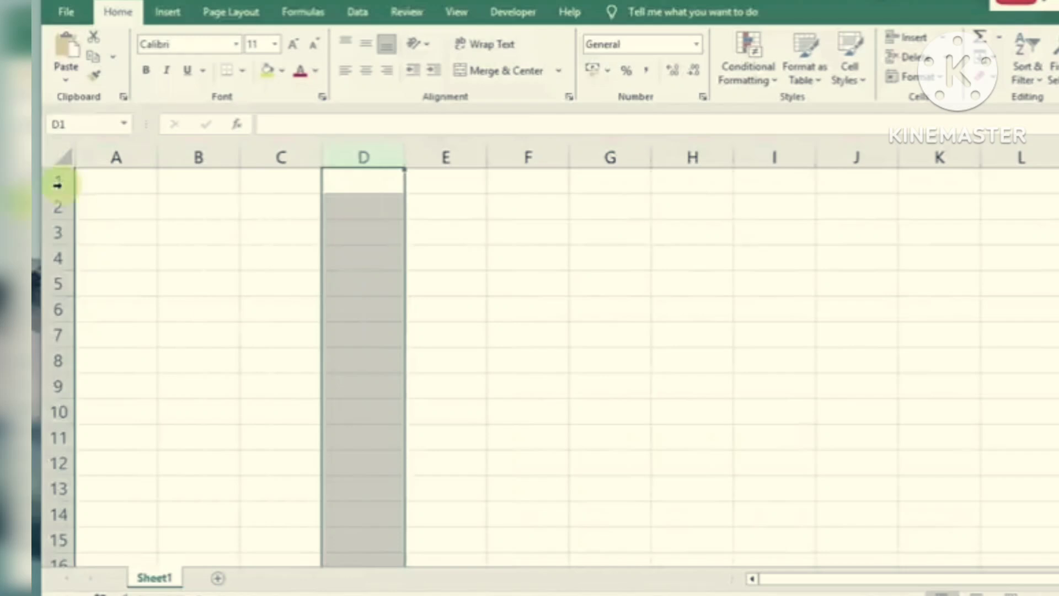
Examine the worksheet's rows by selecting rows 1 to 8 together, then single rows up to row 2
{"action": "left_click_drag", "start_coordinate": [58, 185], "coordinate": [57, 371]}
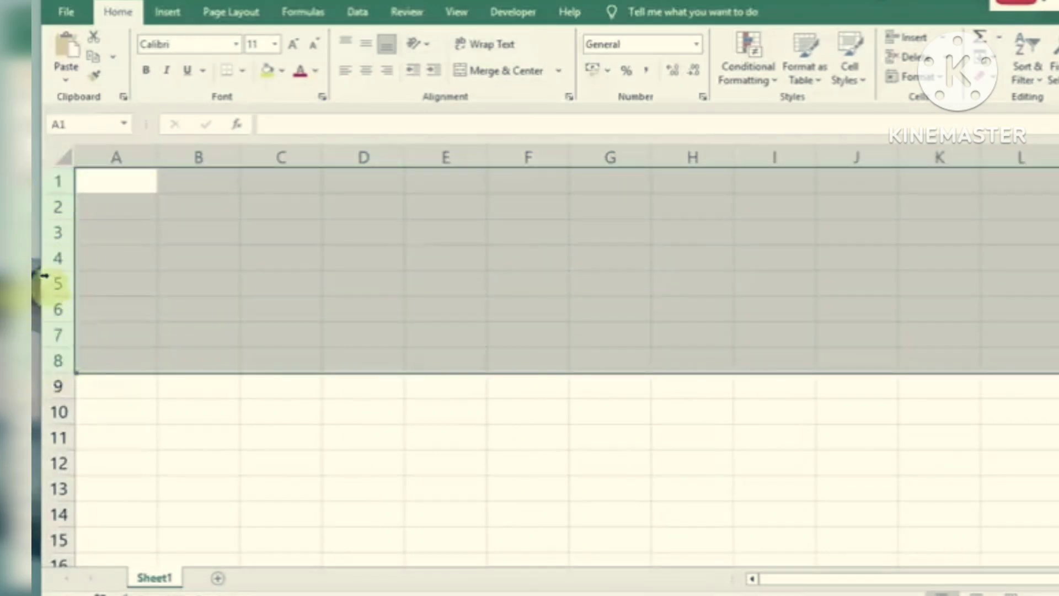
{"action": "left_click", "coordinate": [49, 258]}
{"action": "left_click", "coordinate": [52, 232]}
{"action": "left_click", "coordinate": [52, 203]}
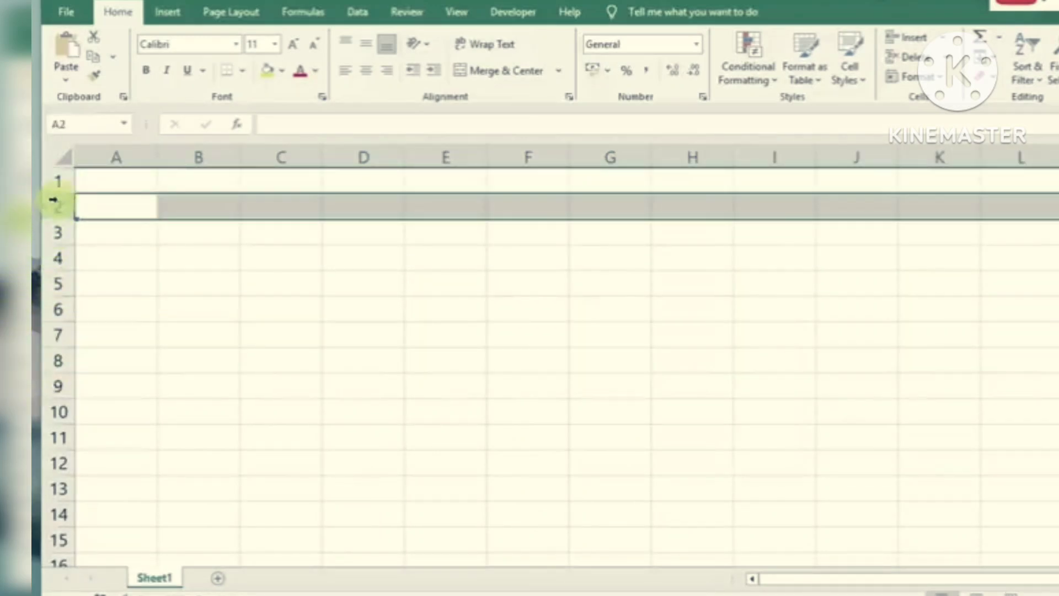
Select column B and row 2 in turn, then cell B2 where they intersect
{"action": "left_click", "coordinate": [210, 156]}
{"action": "left_click", "coordinate": [51, 205]}
{"action": "left_click", "coordinate": [193, 200]}
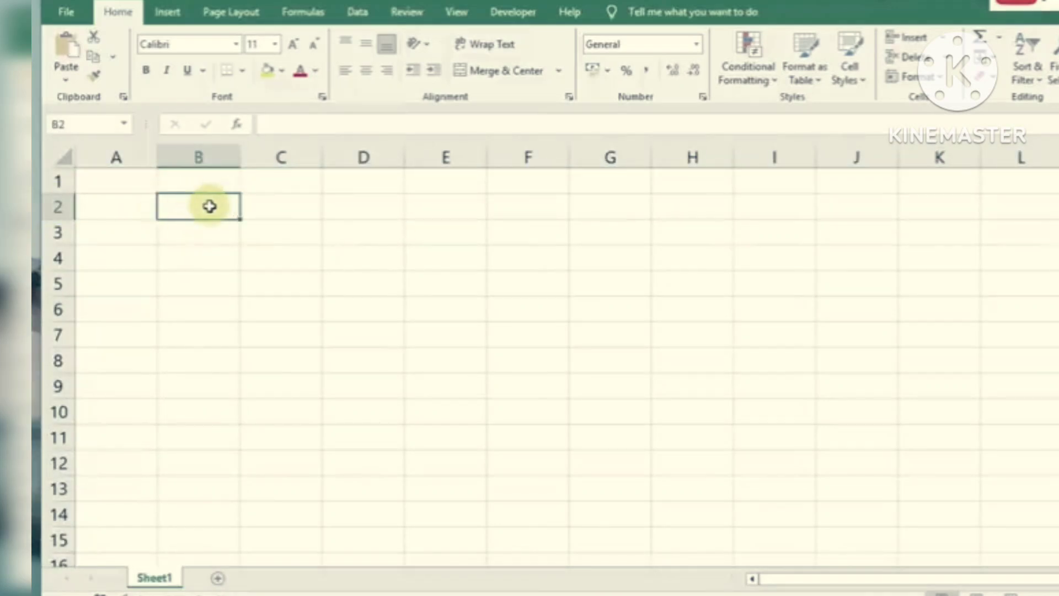
{"action": "left_click", "coordinate": [195, 152]}
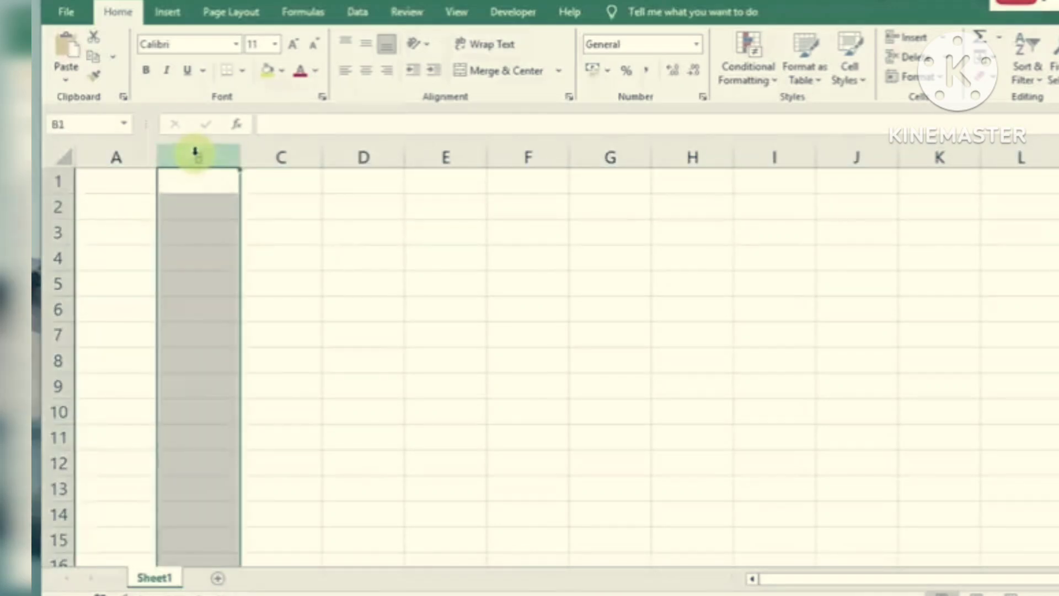
{"action": "left_click", "coordinate": [55, 206]}
{"action": "left_click", "coordinate": [196, 209]}
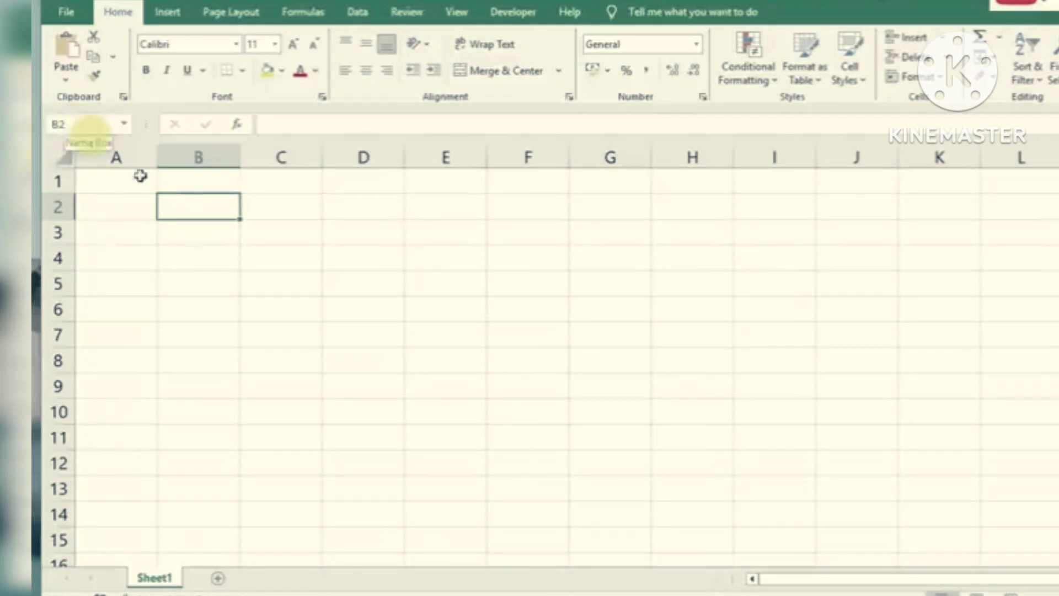
Examine how cell addresses and the formula bar respond by selecting cells A2 to D2 one at a time
{"action": "left_click", "coordinate": [280, 207]}
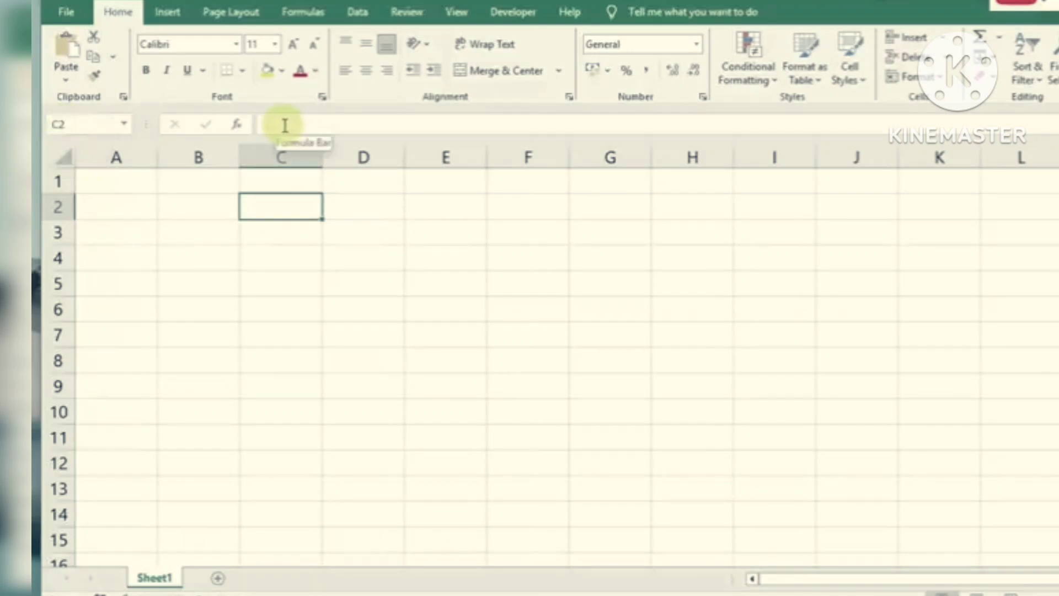
{"action": "left_click", "coordinate": [348, 206]}
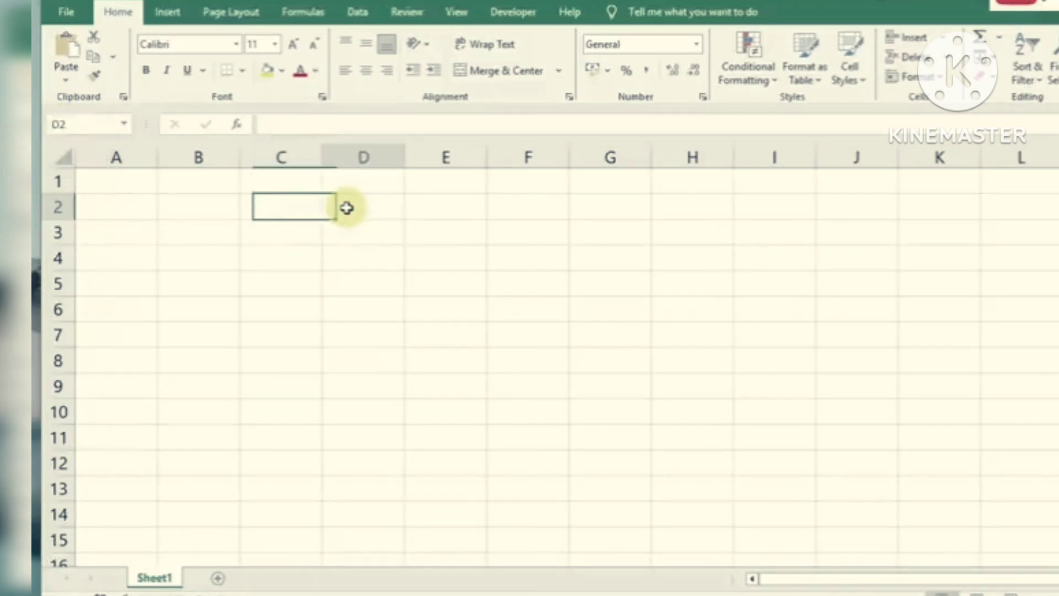
{"action": "left_click", "coordinate": [225, 214]}
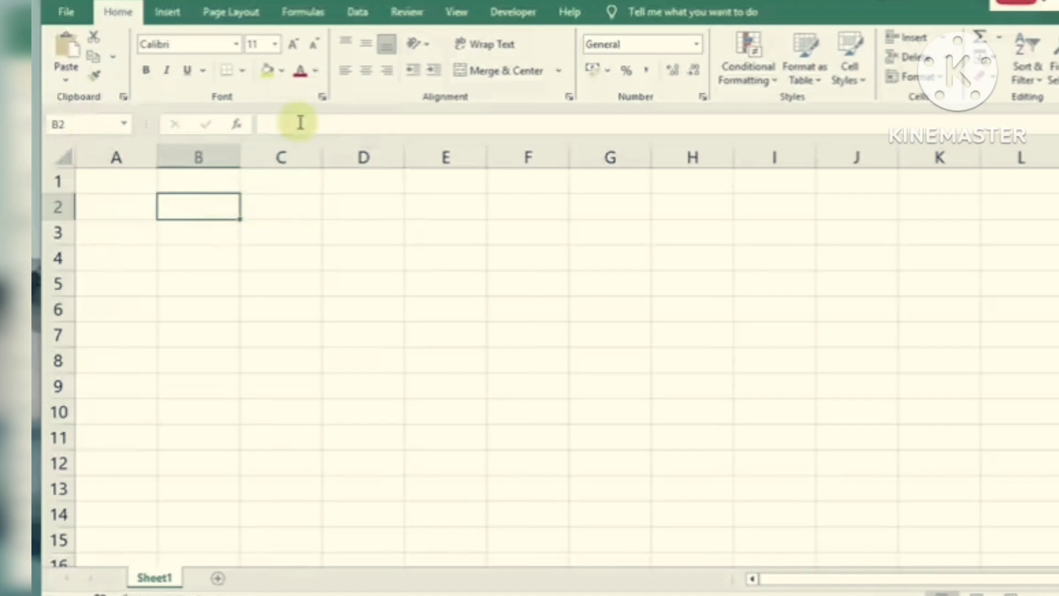
{"action": "left_click", "coordinate": [274, 212]}
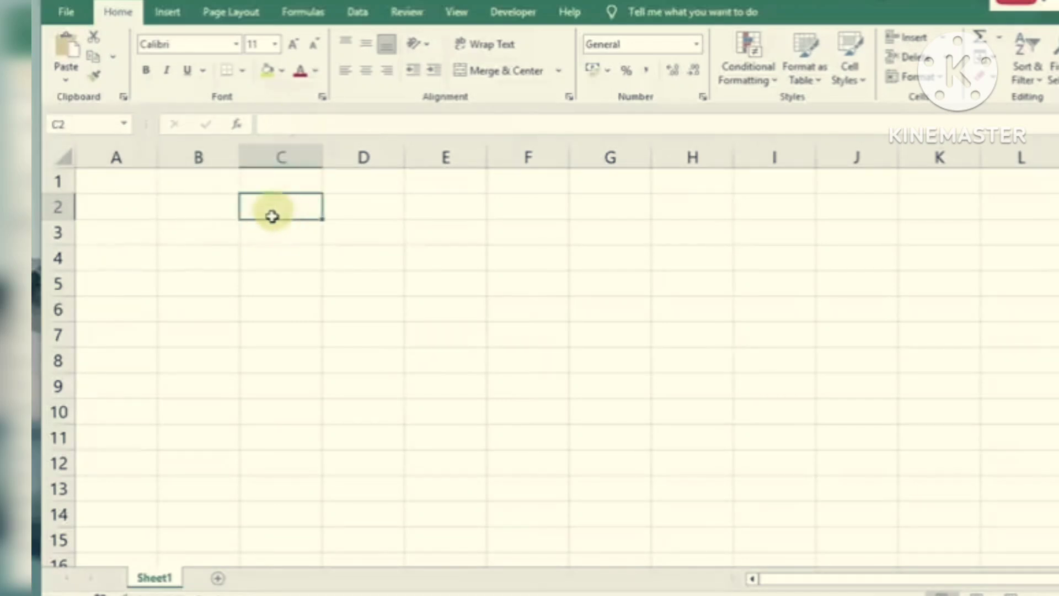
{"action": "left_click", "coordinate": [199, 238]}
{"action": "left_click", "coordinate": [194, 213]}
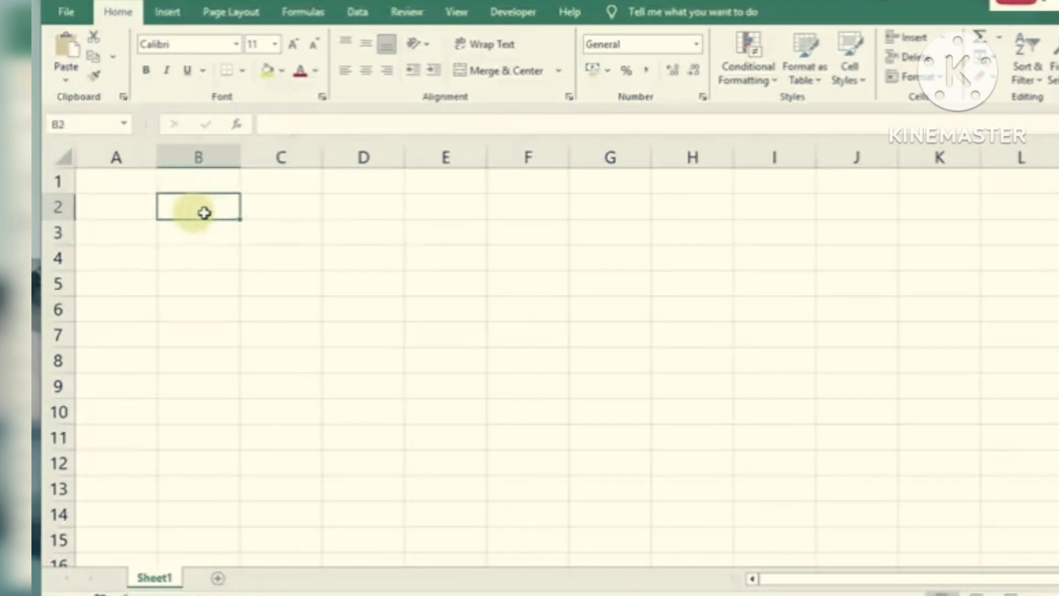
{"action": "left_click", "coordinate": [280, 207]}
{"action": "left_click", "coordinate": [357, 207]}
{"action": "left_click", "coordinate": [143, 207]}
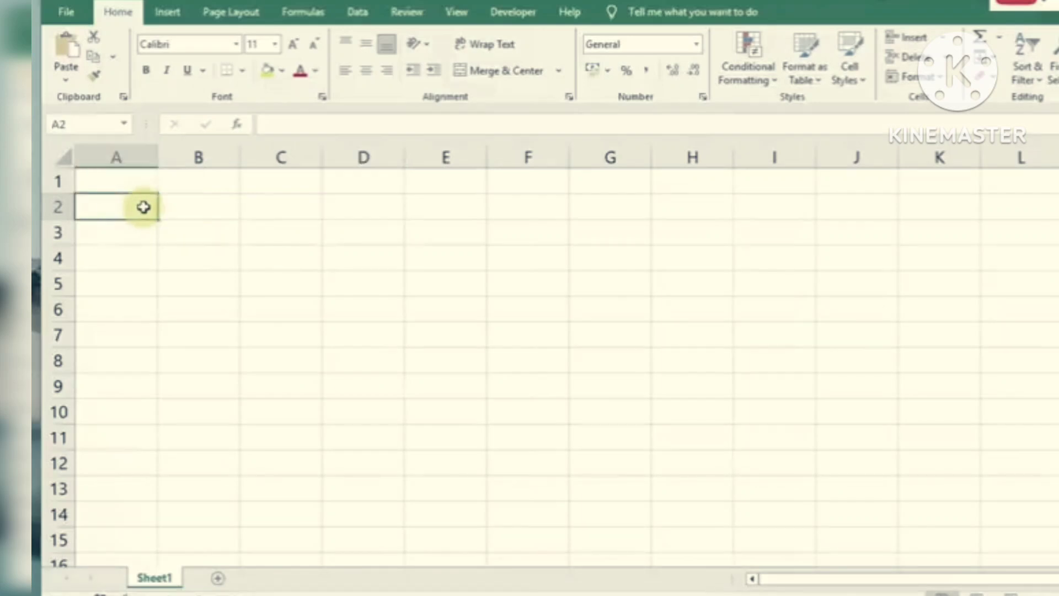
{"action": "left_click", "coordinate": [219, 207]}
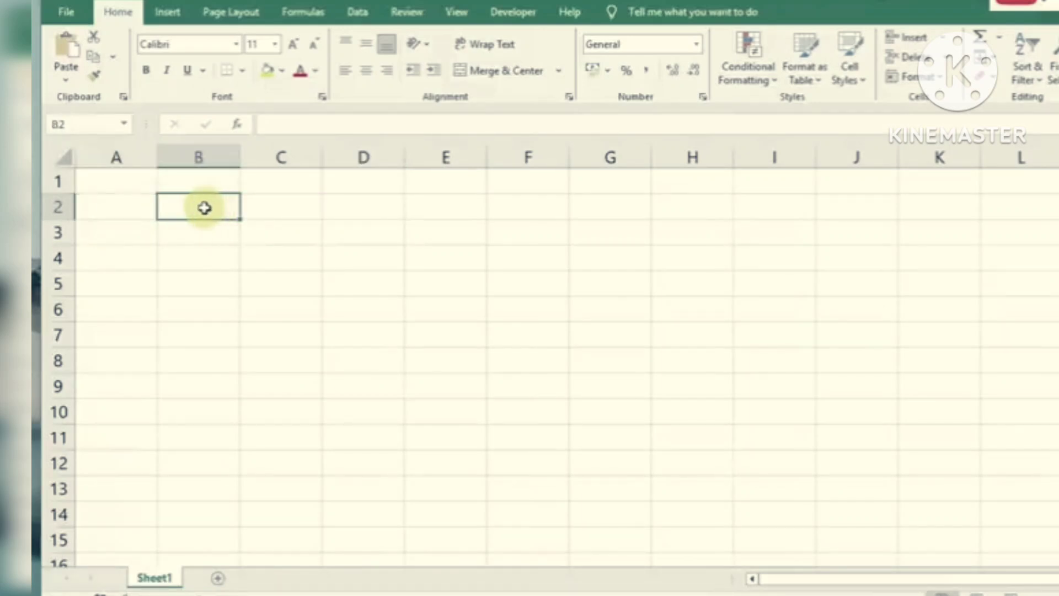
Select cell A2 as the starting cell, and switch to Data Entry Document.pdf to examine its table headings
{"action": "left_click", "coordinate": [55, 182]}
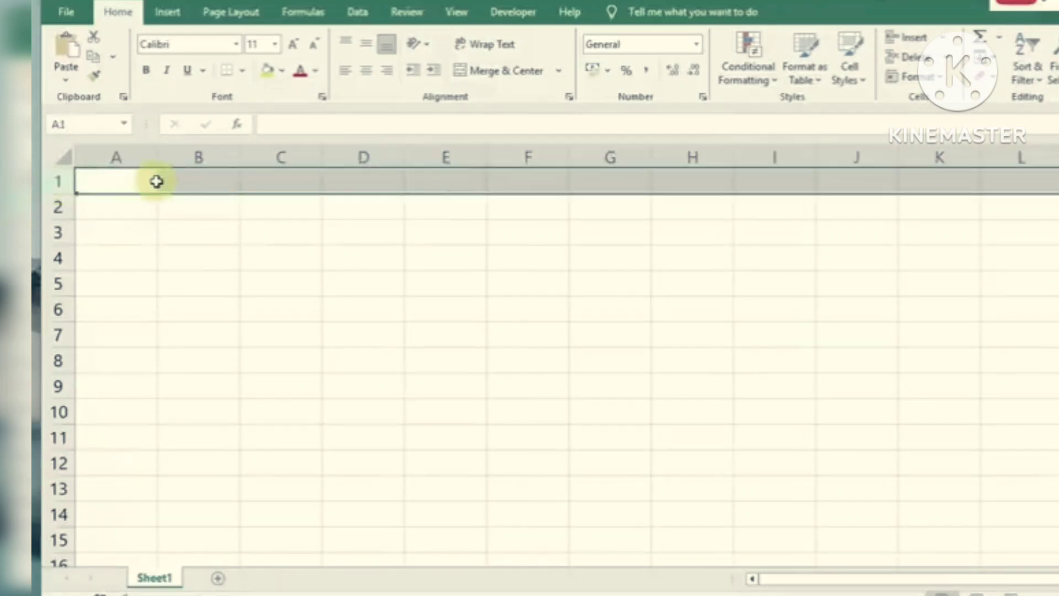
{"action": "left_click", "coordinate": [115, 210]}
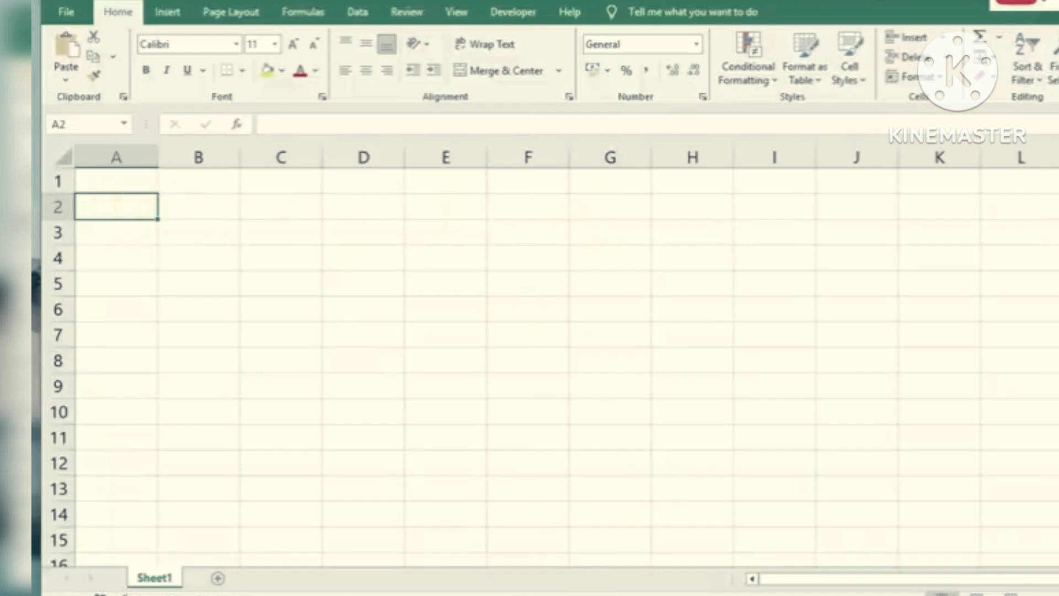
{"action": "left_click", "coordinate": [463, 593]}
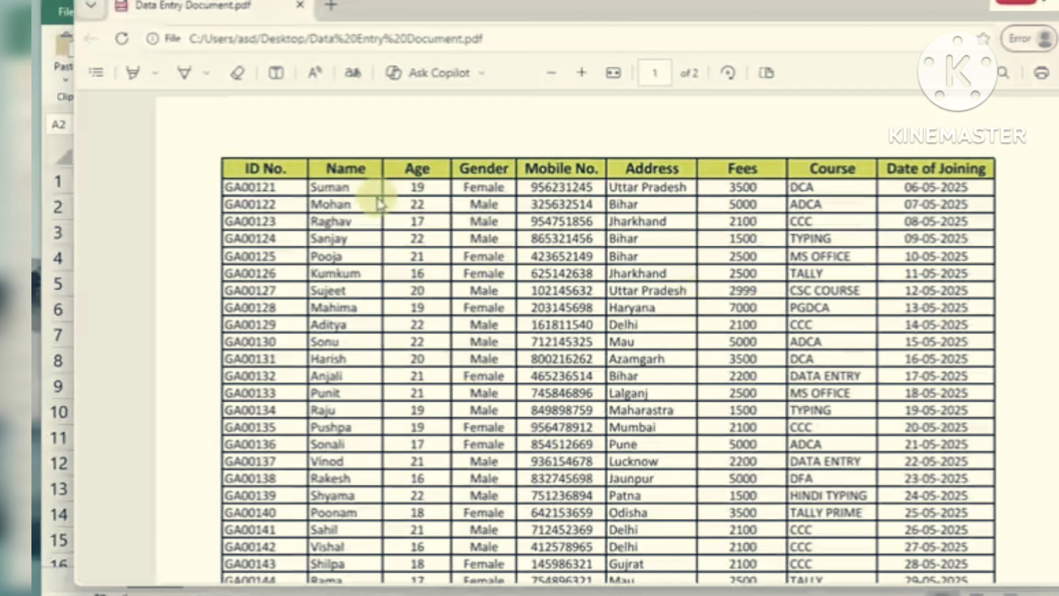
{"action": "left_click_drag", "start_coordinate": [248, 166], "coordinate": [973, 165]}
{"action": "left_click", "coordinate": [348, 165]}
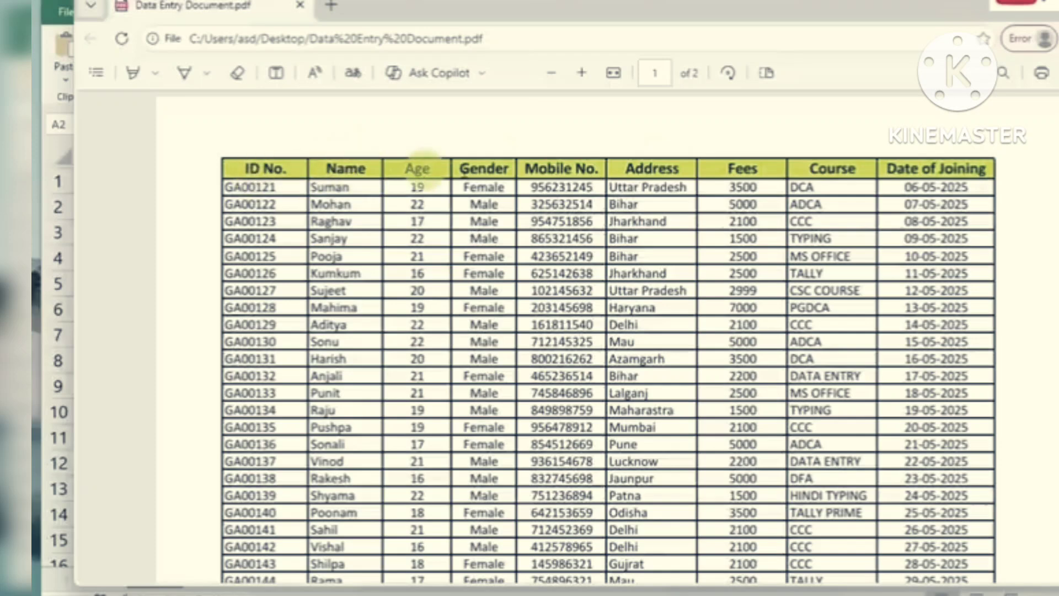
Switch back to Excel and enter the heading ID No. in cell A2
{"action": "left_click", "coordinate": [524, 593]}
{"action": "type", "text": "I"}
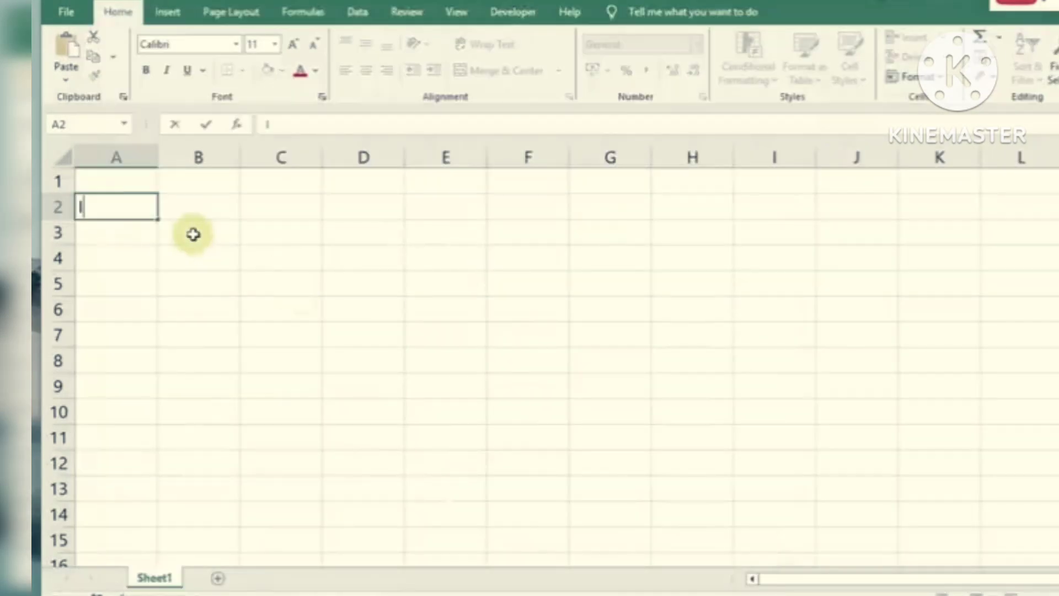
{"action": "type", "text": "D No."}
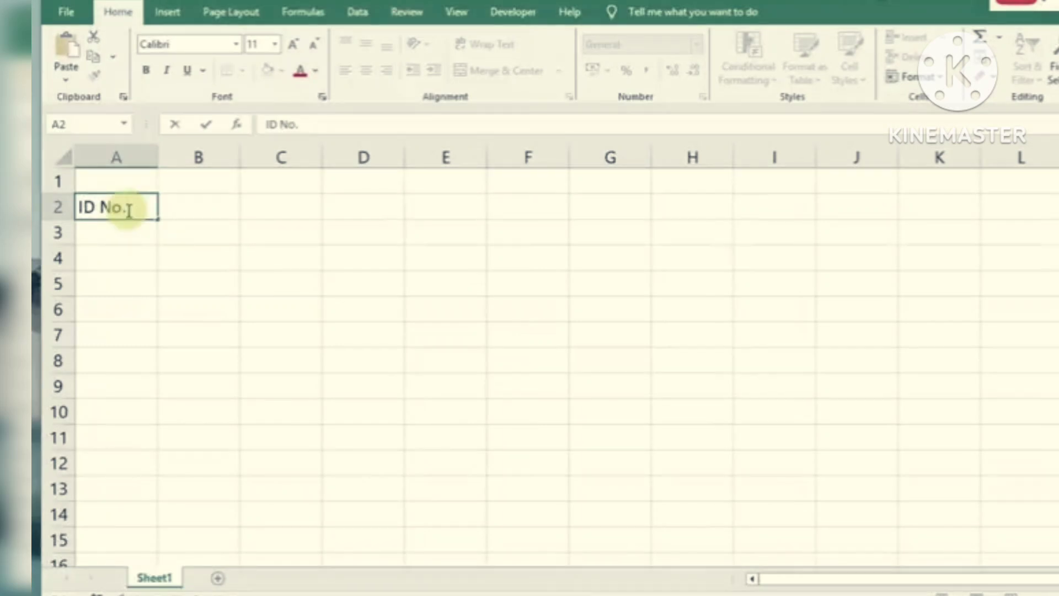
{"action": "left_click", "coordinate": [194, 207]}
{"action": "left_click", "coordinate": [107, 206]}
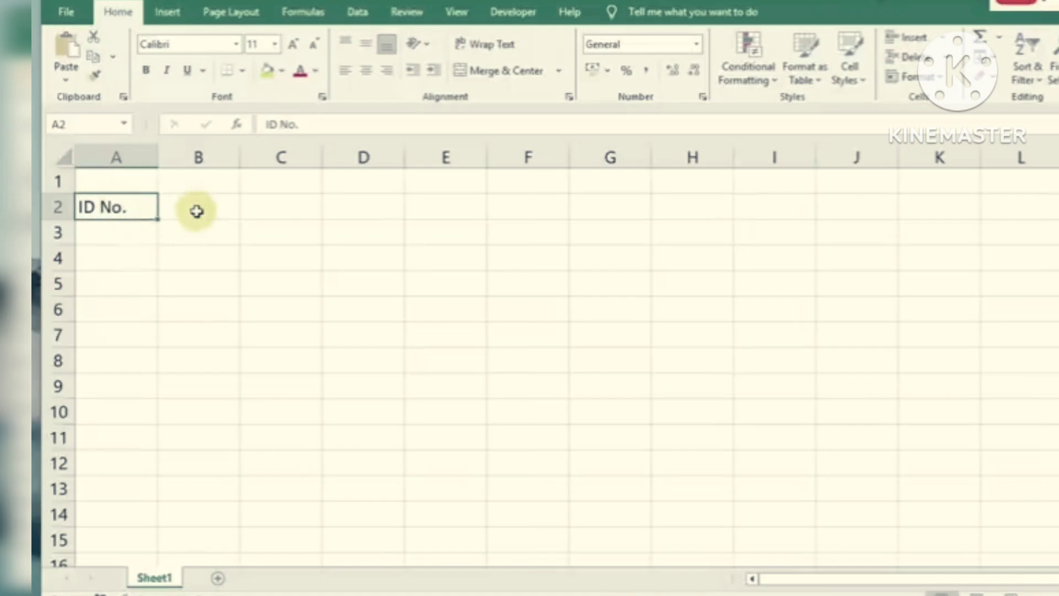
Move the active cell along row 2 from A2 to D2
{"action": "key", "text": "Tab"}
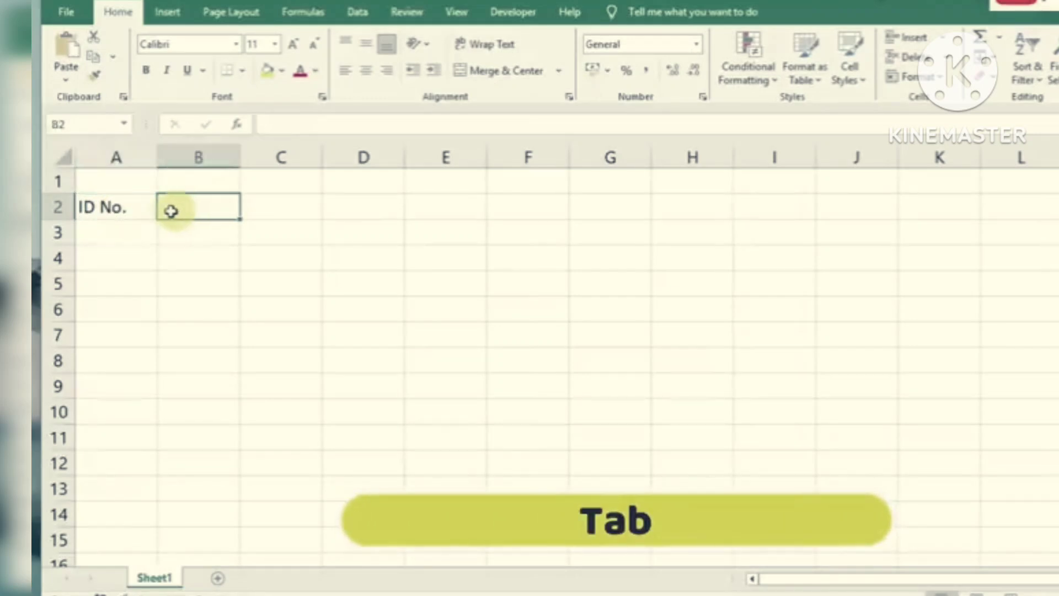
{"action": "key", "text": "Tab"}
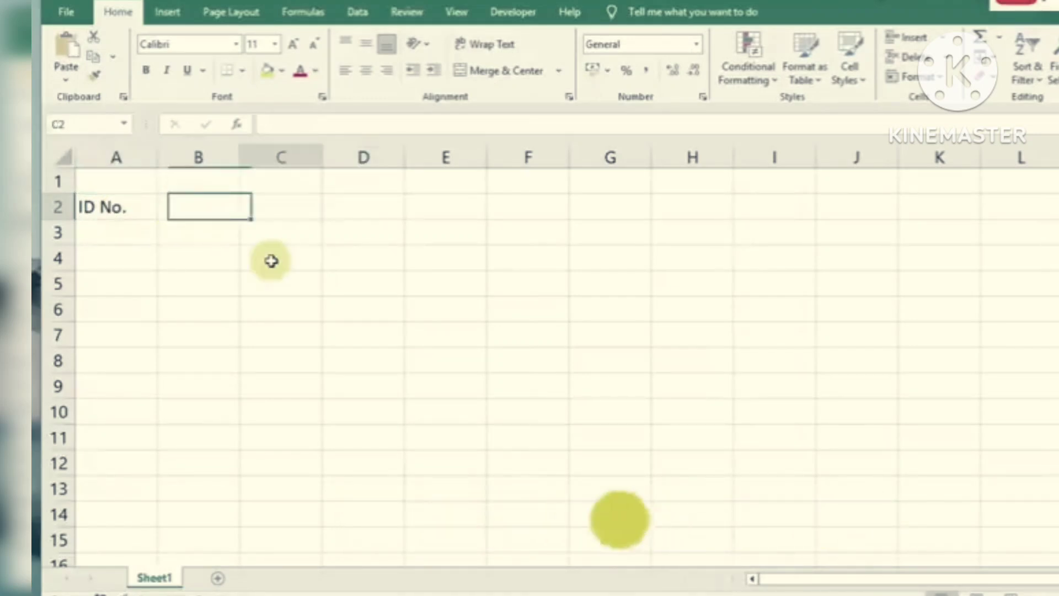
{"action": "key", "text": "Tab"}
{"action": "key", "text": "Tab"}
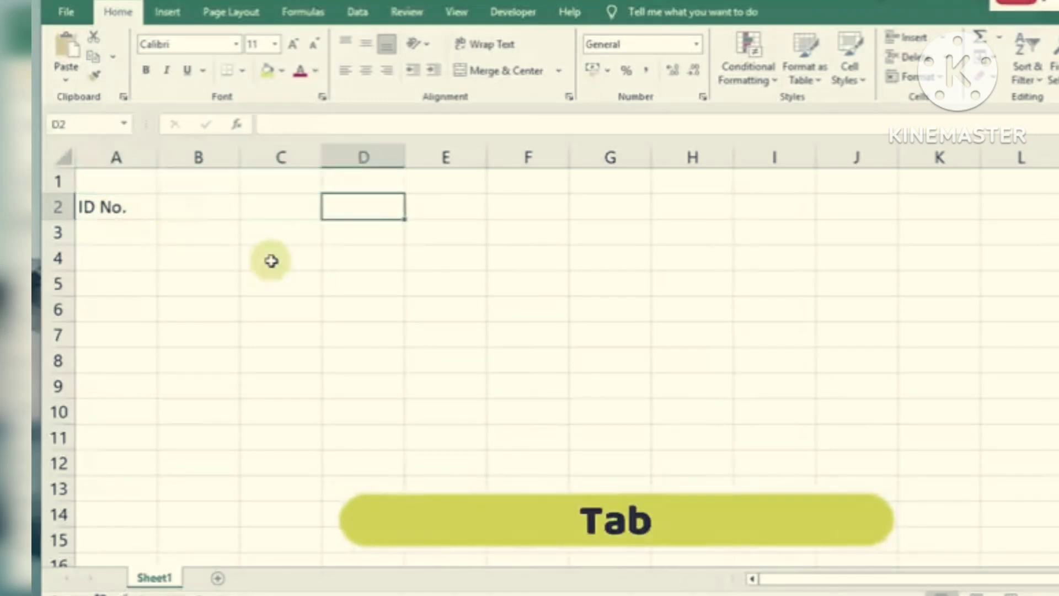
Move the active cell along row 2 from D2 to E2 and back to B2
{"action": "key", "text": "Tab"}
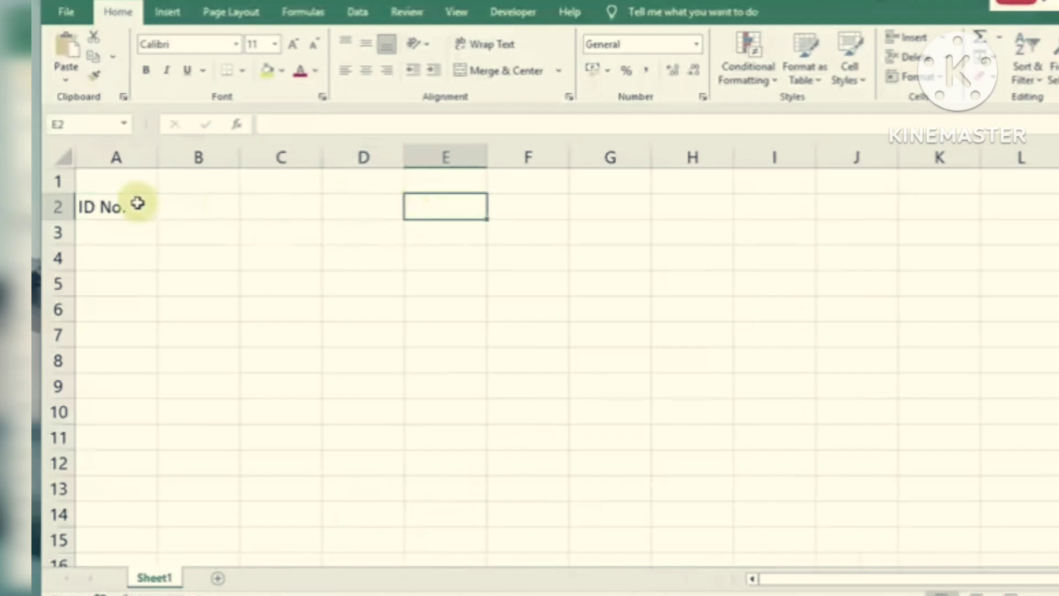
{"action": "key", "text": "shift+Tab"}
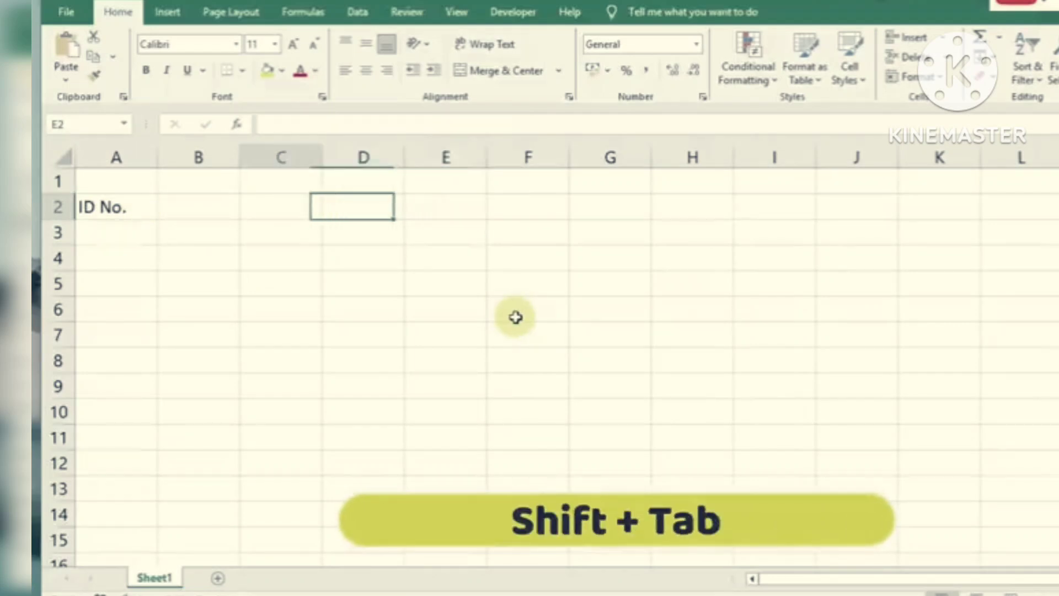
{"action": "key", "text": "shift+Tab"}
{"action": "key", "text": "shift+Tab"}
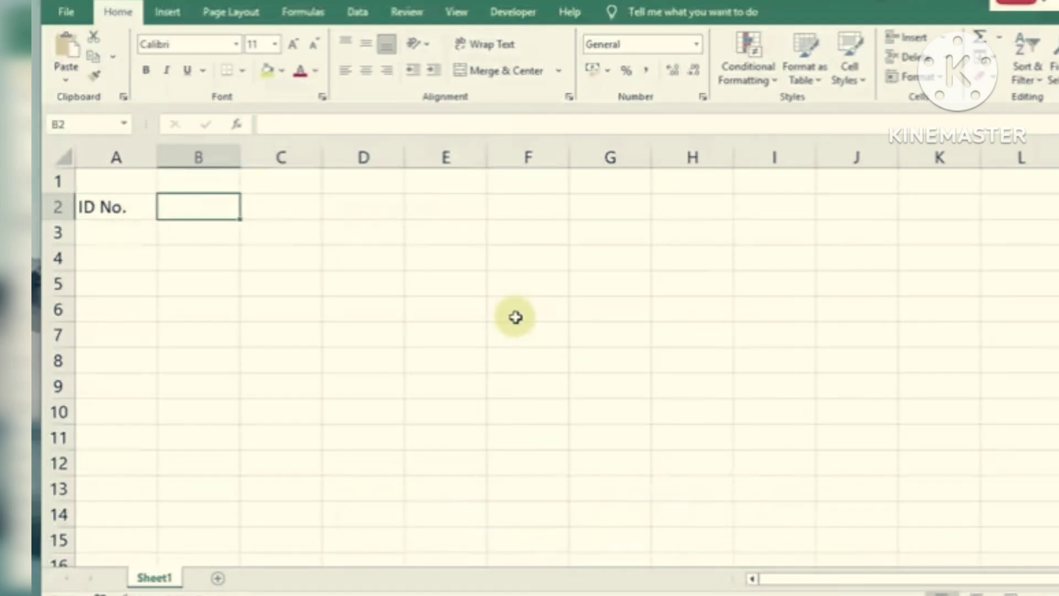
Move the active cell from B2 down to B4 and back, and across to C2 and back to B2
{"action": "key", "text": "Return"}
{"action": "key", "text": "Return"}
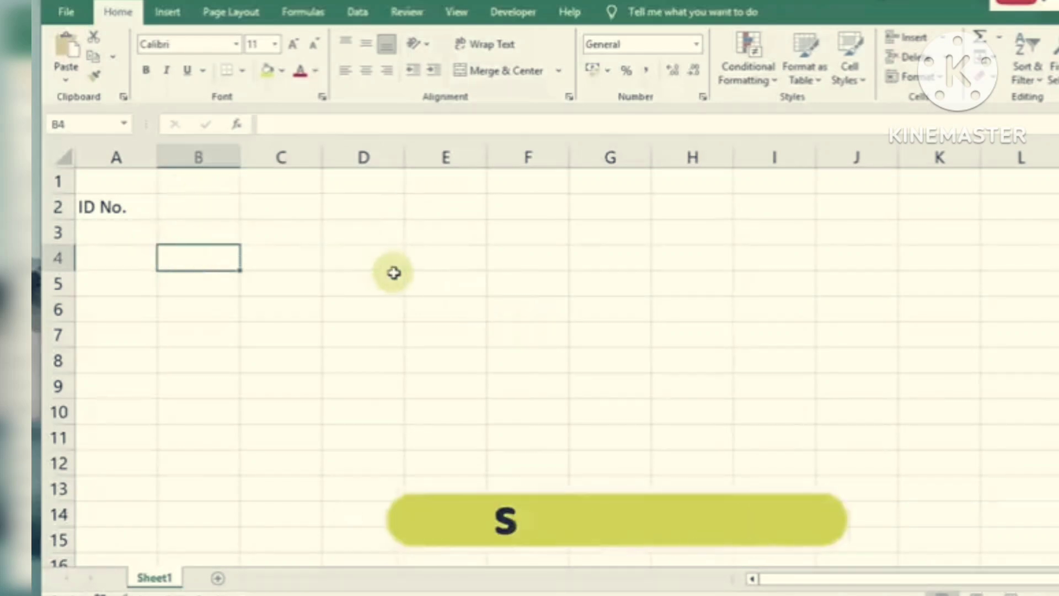
{"action": "key", "text": "shift+Return"}
{"action": "key", "text": "shift+Return"}
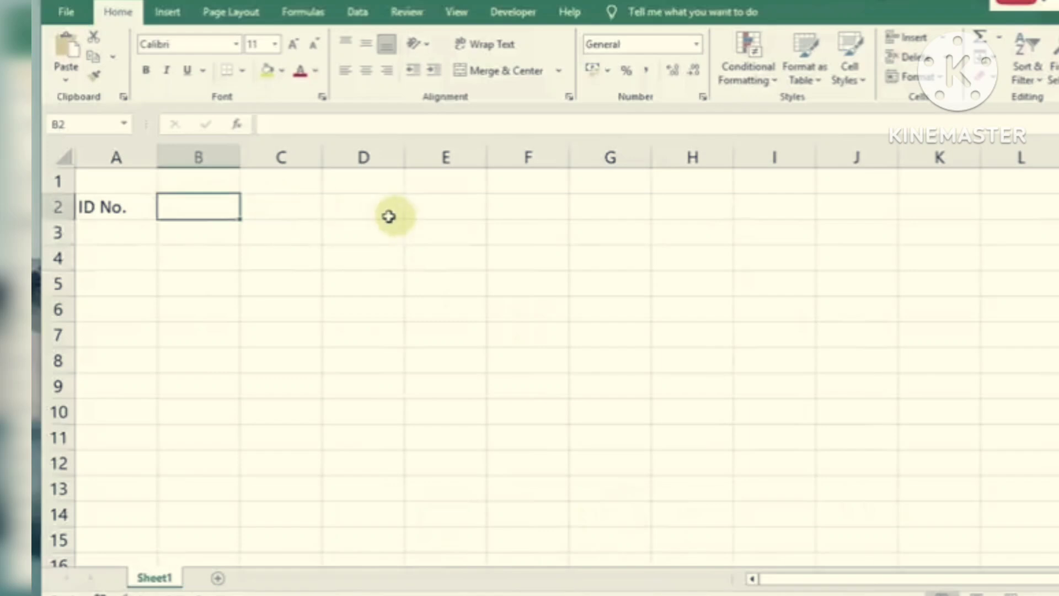
{"action": "key", "text": "Right"}
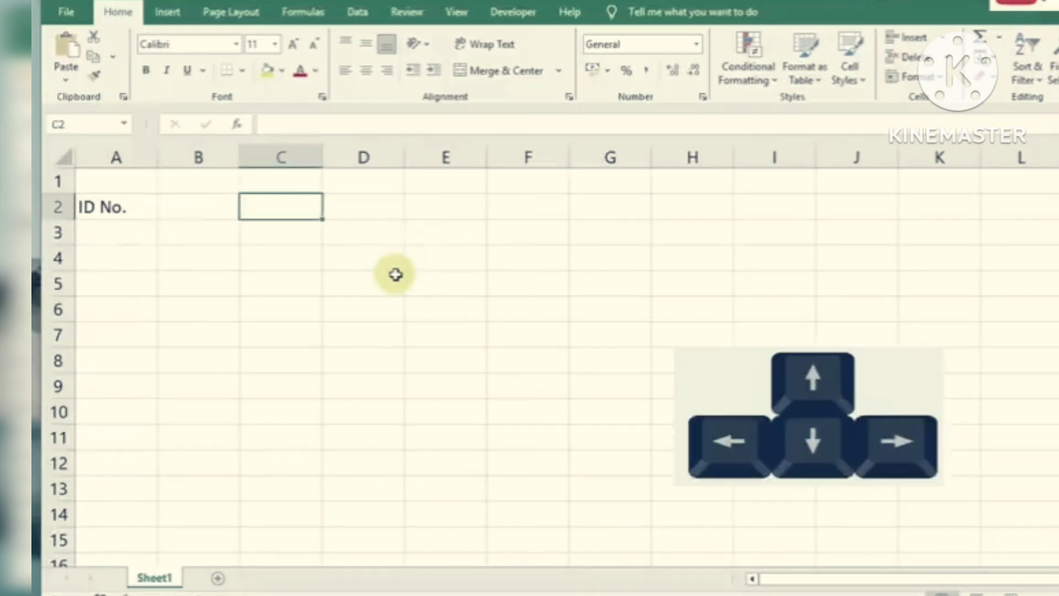
{"action": "key", "text": "Left"}
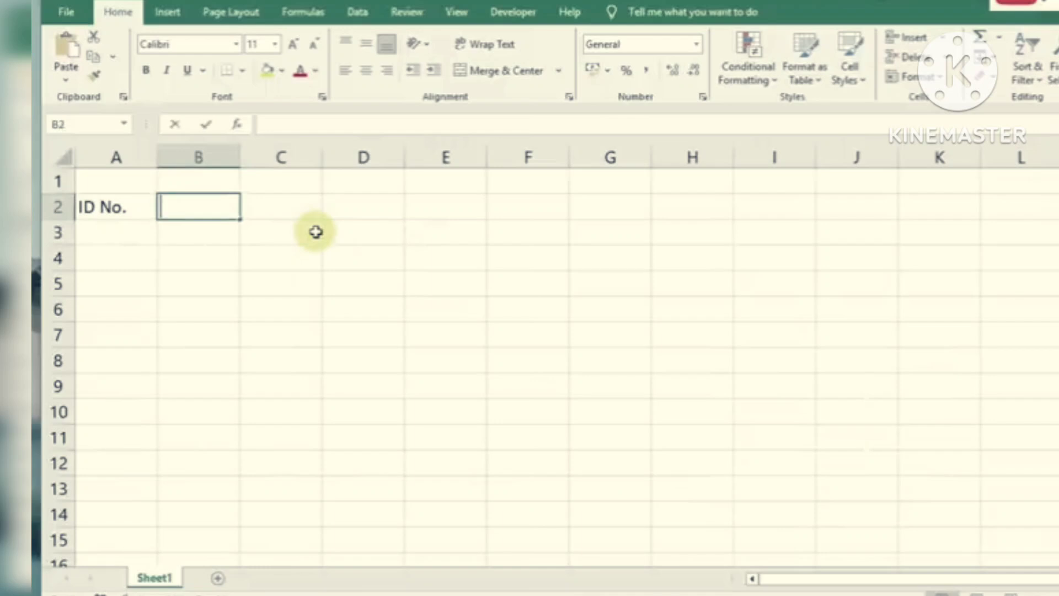
{"action": "type", "text": "NAME"}
{"action": "key", "text": "BackSpace"}
{"action": "key", "text": "BackSpace"}
{"action": "key", "text": "BackSpace"}
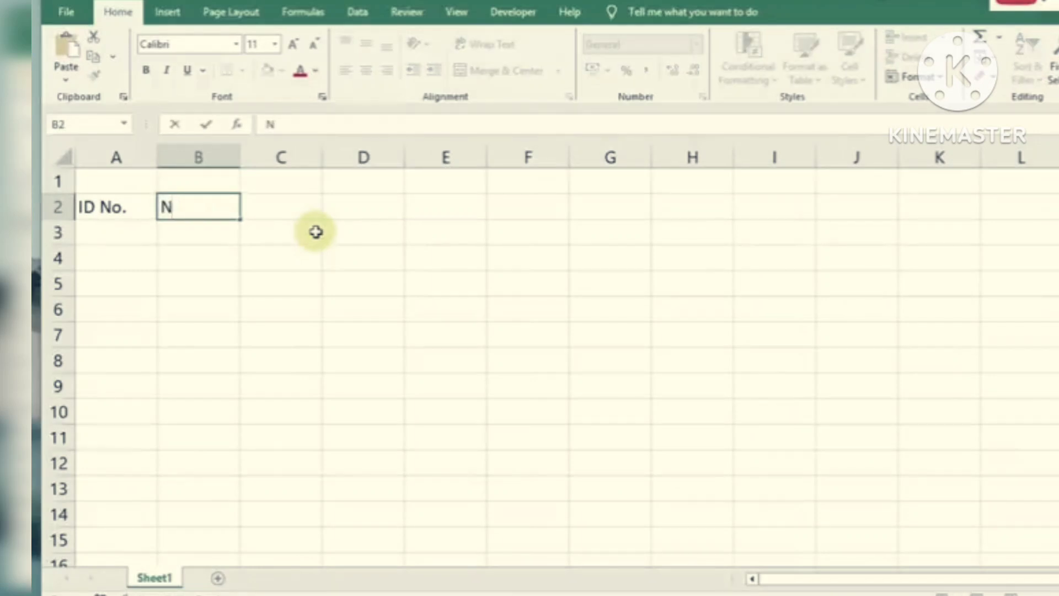
{"action": "key", "text": "BackSpace"}
Enter the headings Name, Age, Gender and Mobile No in cells B2 to E2
{"action": "type", "text": "Name"}
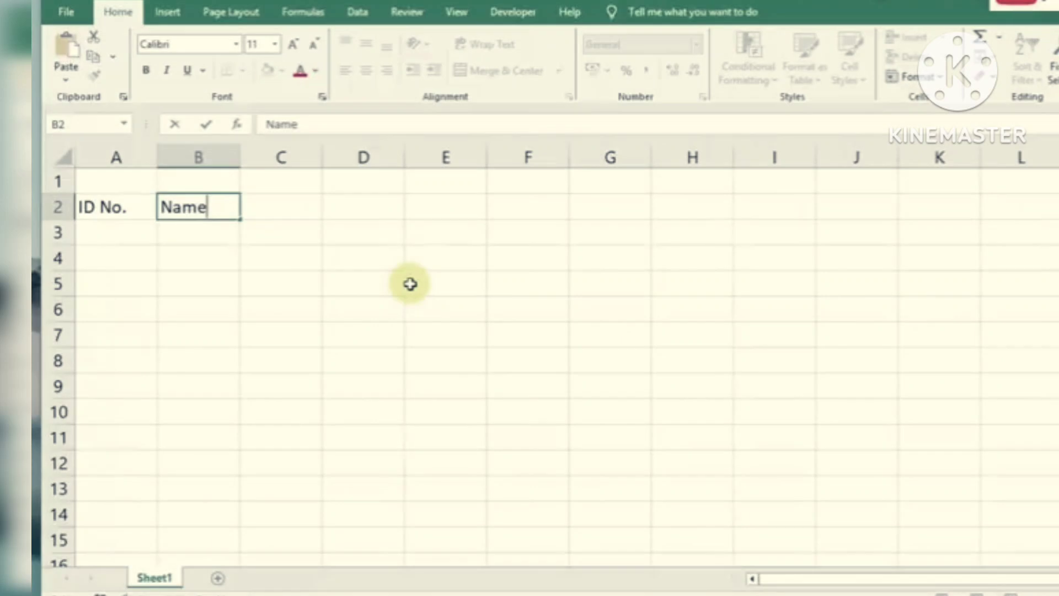
{"action": "key", "text": "Tab"}
{"action": "type", "text": "Age"}
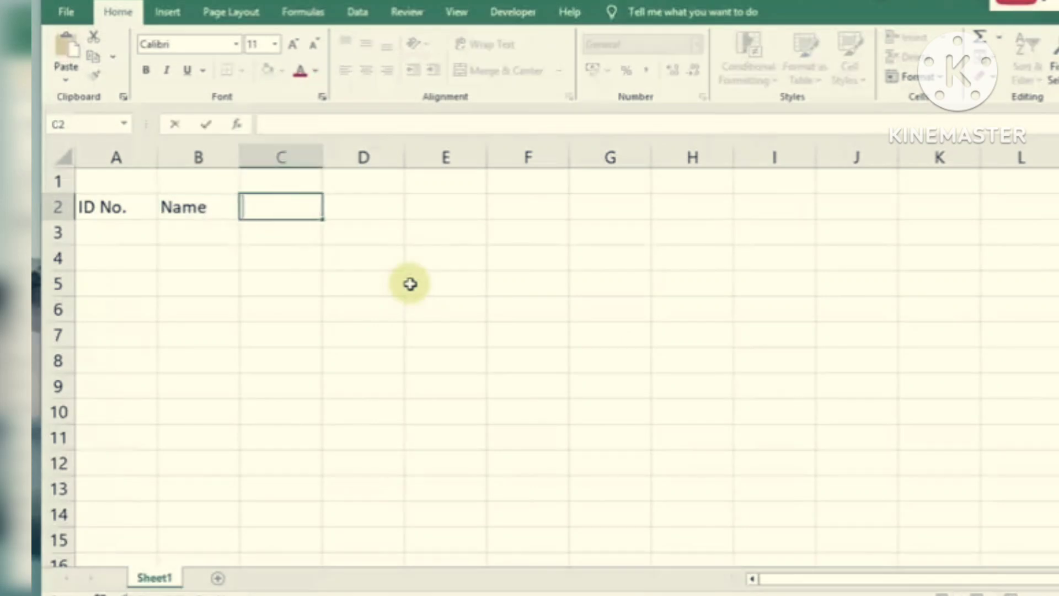
{"action": "key", "text": "Tab"}
{"action": "type", "text": "Gender"}
{"action": "key", "text": "Tab"}
{"action": "type", "text": "Mob"}
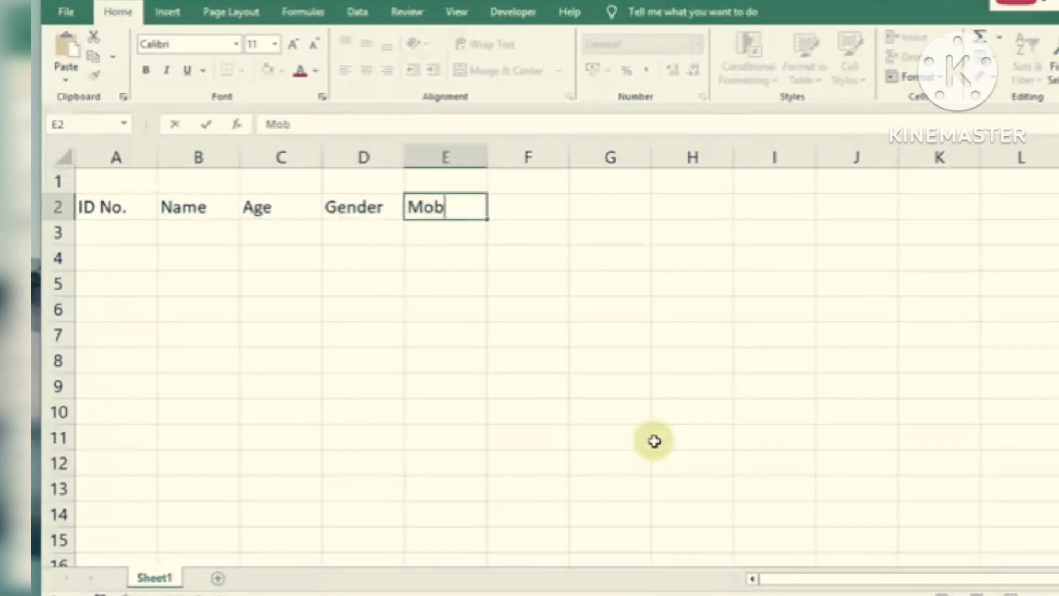
{"action": "type", "text": "ile No"}
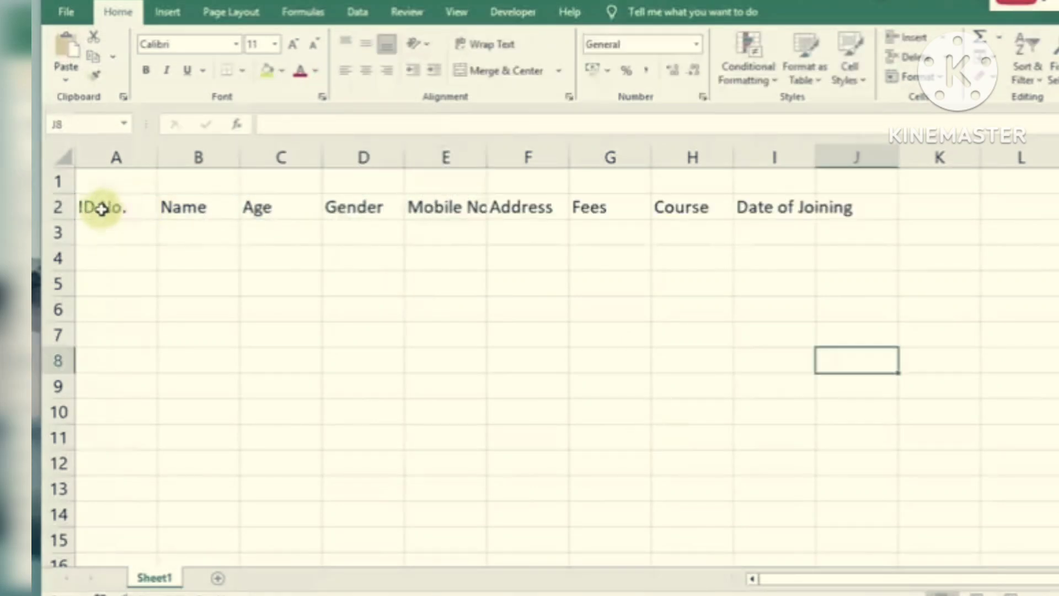
{"action": "left_click", "coordinate": [96, 206]}
{"action": "left_click_drag", "start_coordinate": [198, 208], "coordinate": [844, 208]}
{"action": "left_click", "coordinate": [610, 253]}
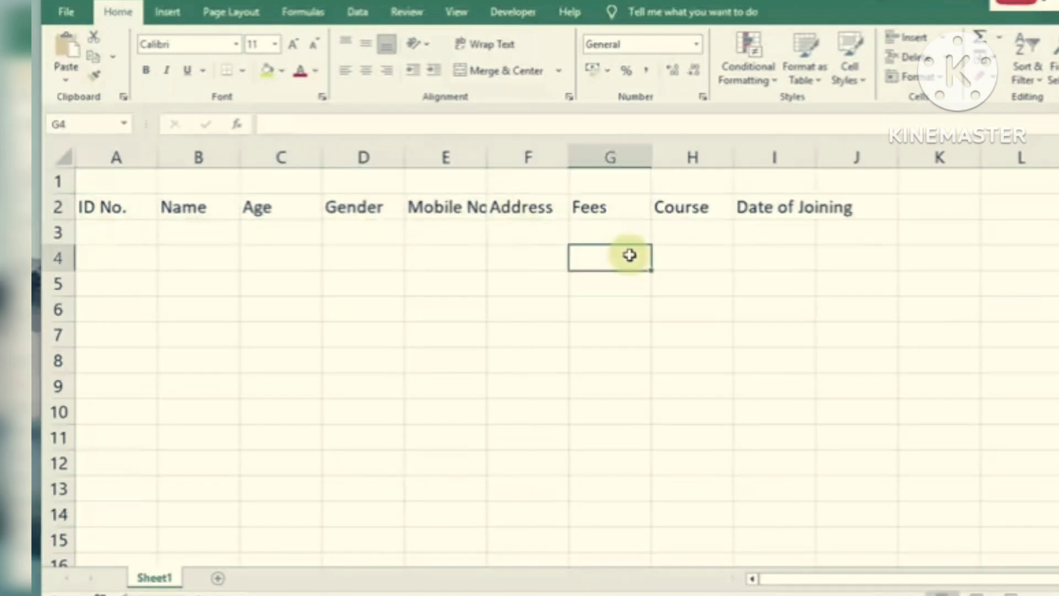
AutoFit the widths of columns E and I to their headings Mobile No and Date of Joining
{"action": "left_click", "coordinate": [449, 207]}
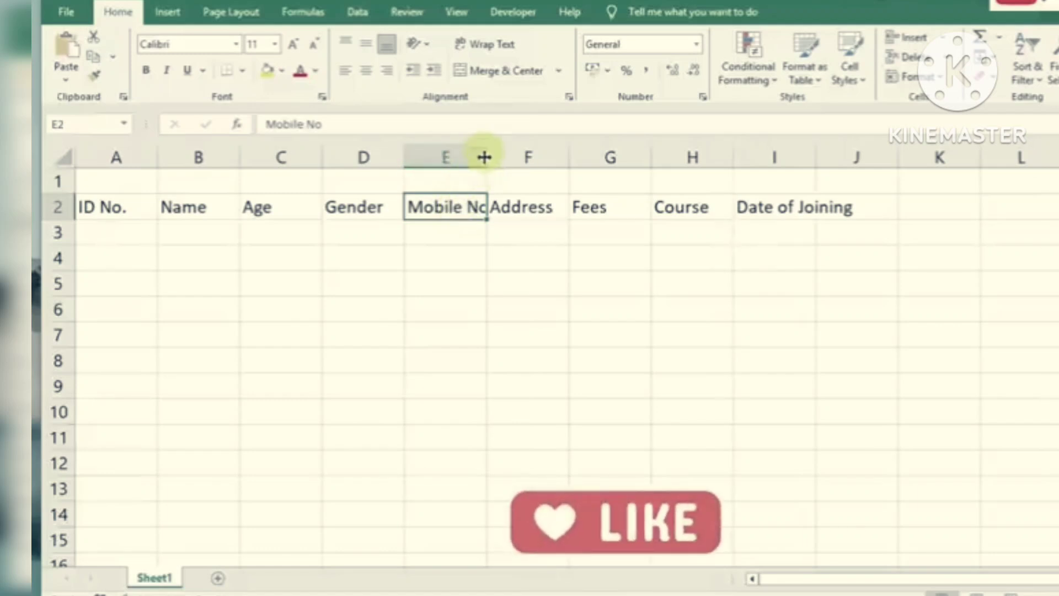
{"action": "left_click_drag", "start_coordinate": [484, 158], "coordinate": [521, 149]}
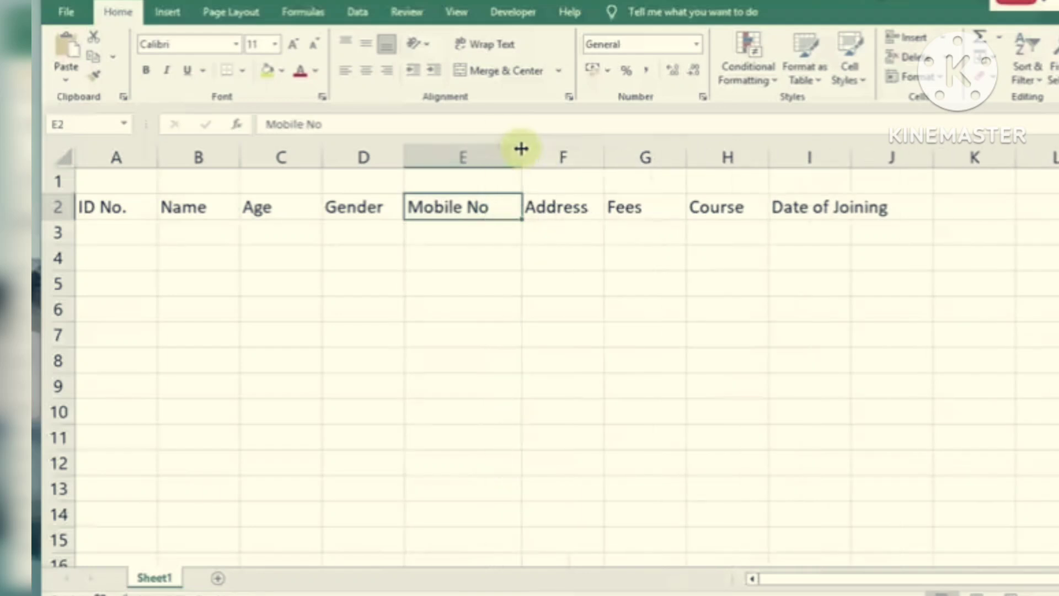
{"action": "double_click", "coordinate": [521, 148]}
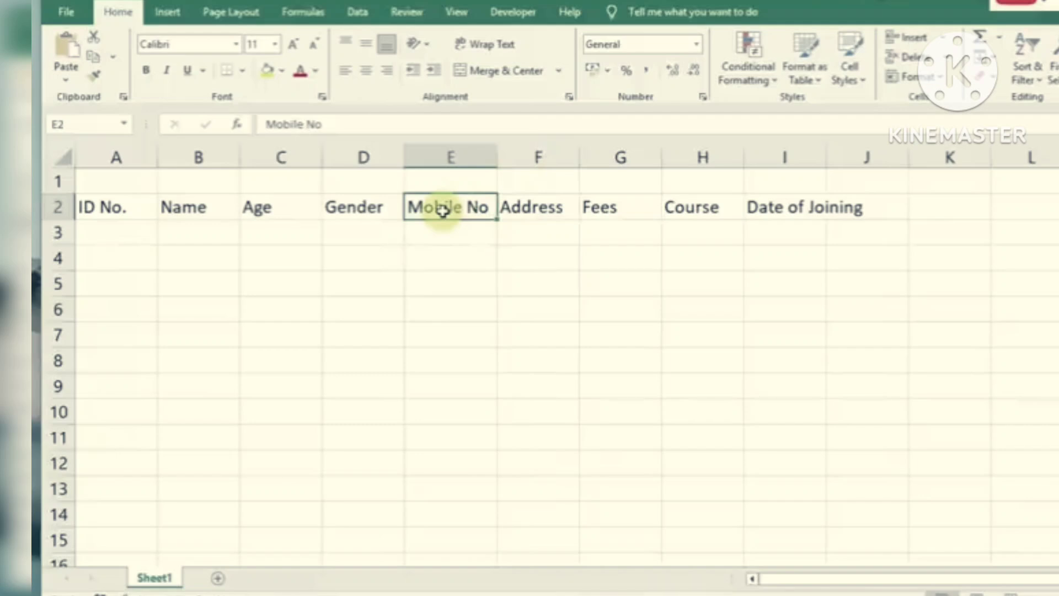
{"action": "double_click", "coordinate": [824, 149]}
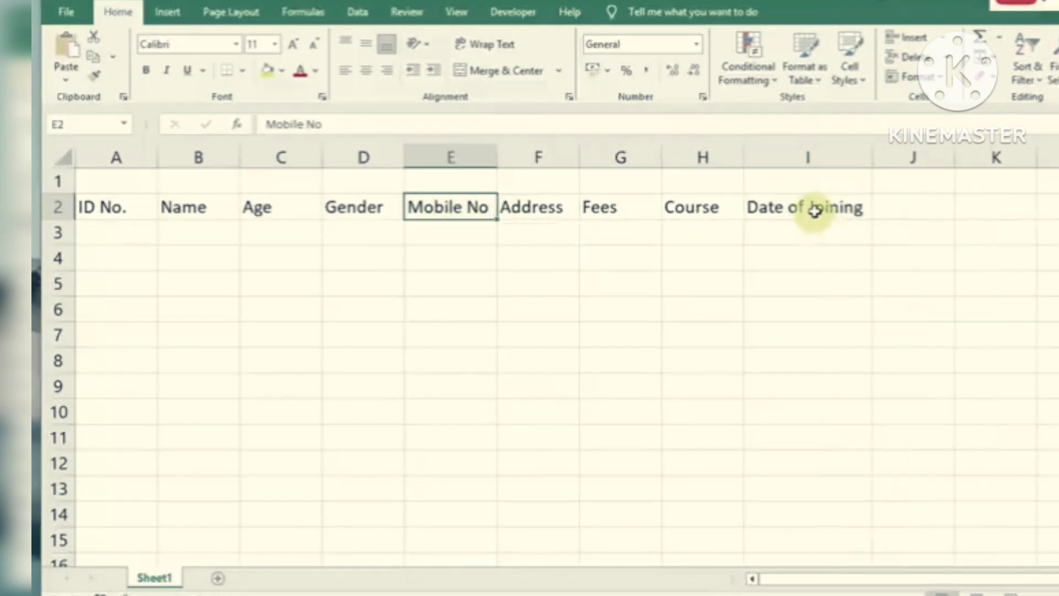
{"action": "left_click", "coordinate": [813, 232]}
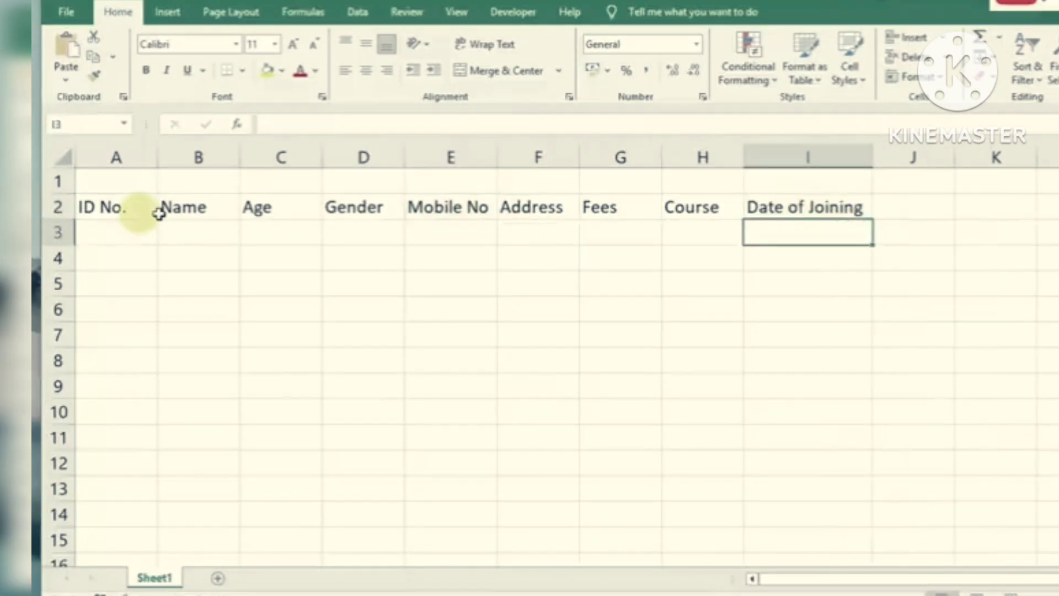
Select cell A3 for the first record, and check the first student's row in Data Entry Document.pdf before returning to Excel
{"action": "left_click", "coordinate": [110, 208]}
{"action": "left_click", "coordinate": [114, 236]}
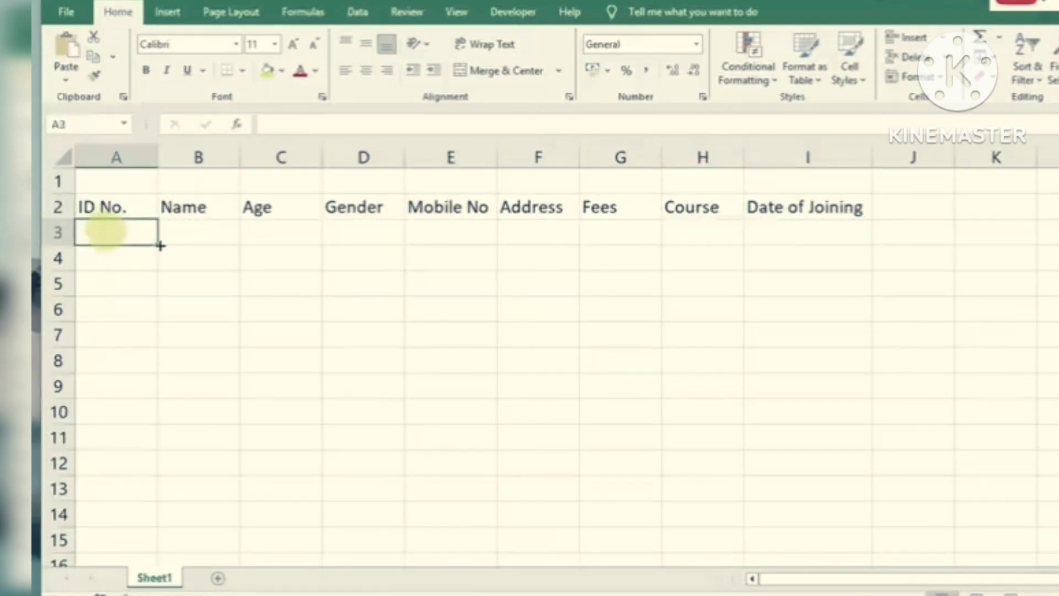
{"action": "left_click", "coordinate": [454, 595]}
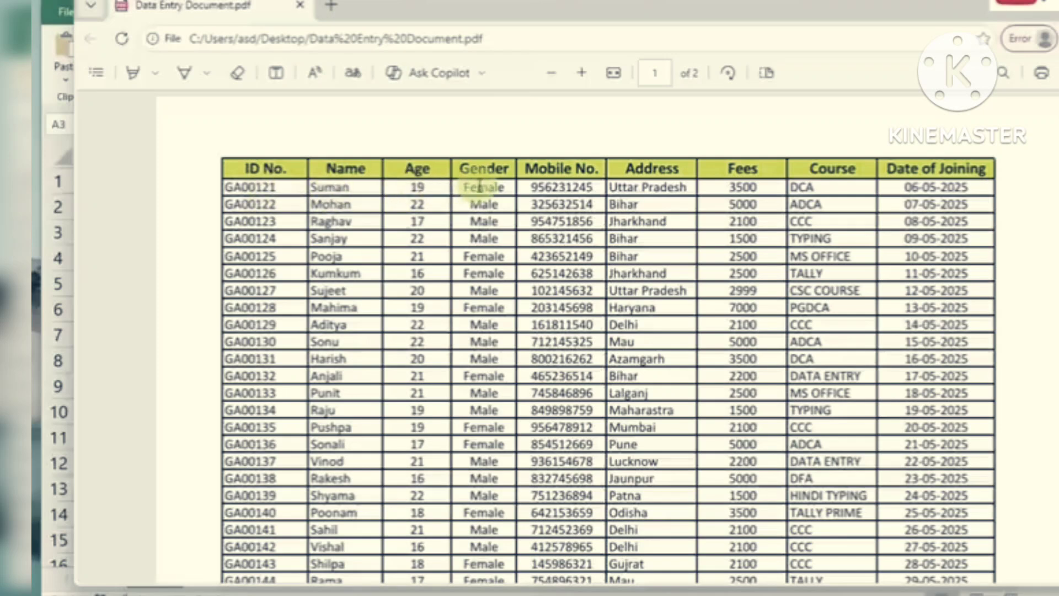
{"action": "key", "text": "alt+Tab"}
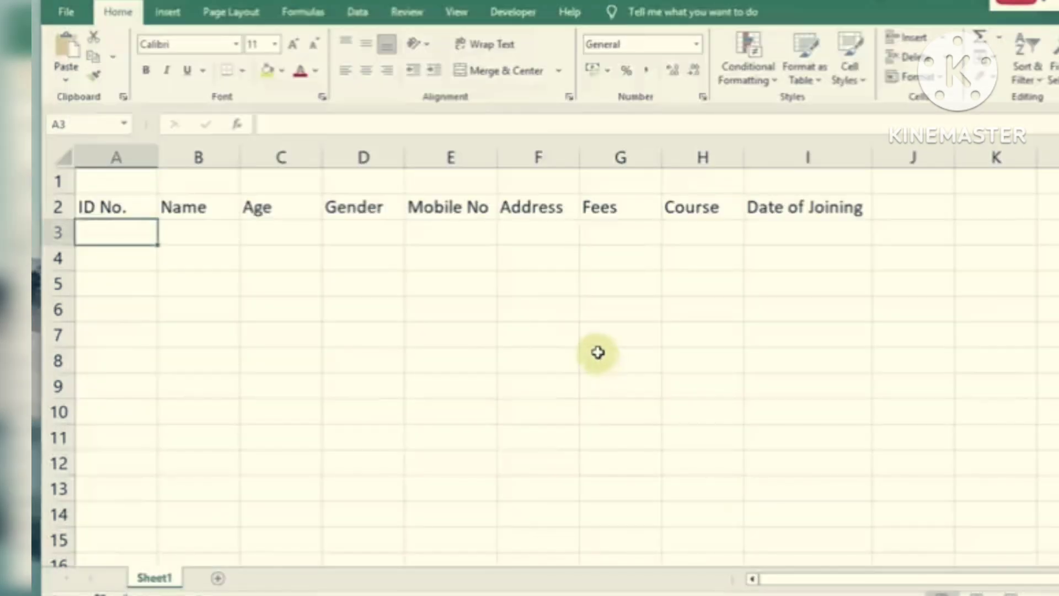
Enter the first student's ID number, name, age 19 and gender Female in cells A3 to D3
{"action": "type", "text": "GA00"}
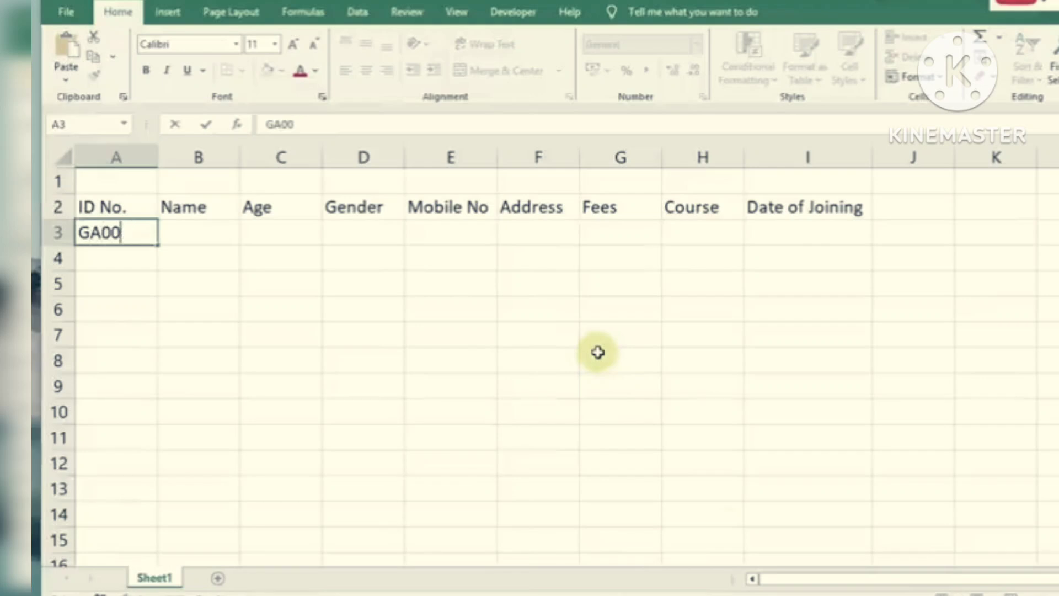
{"action": "type", "text": "121"}
{"action": "key", "text": "Tab"}
{"action": "type", "text": "Sum"}
{"action": "key", "text": "Tab"}
{"action": "type", "text": "19"}
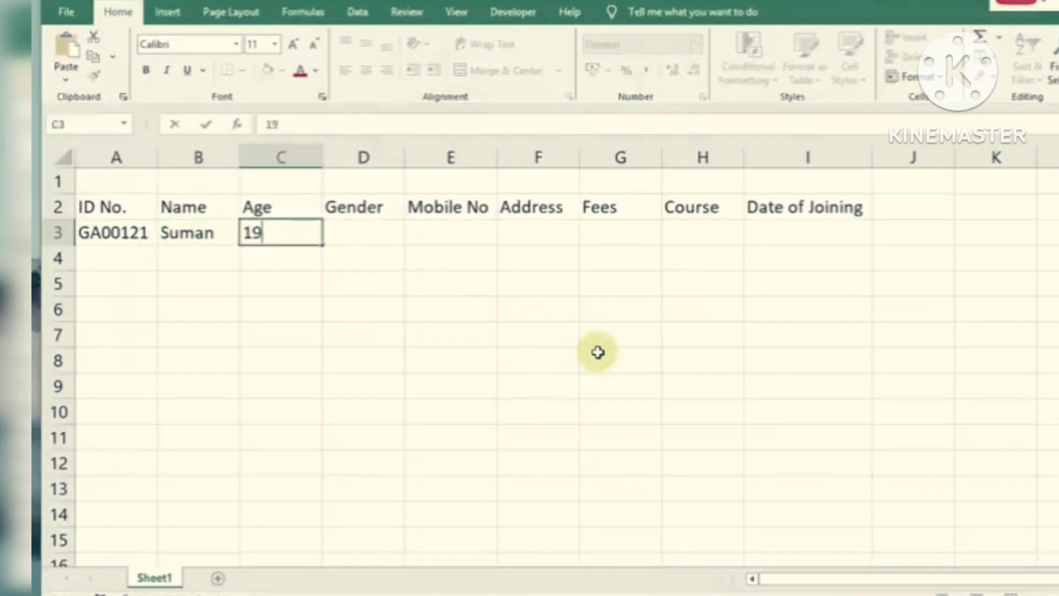
{"action": "key", "text": "Tab"}
{"action": "type", "text": "Female"}
{"action": "key", "text": "Tab"}
Check the first student's remaining details in Data Entry Document.pdf, and enter the mobile number in cell E3 in Excel
{"action": "key", "text": "alt+Tab"}
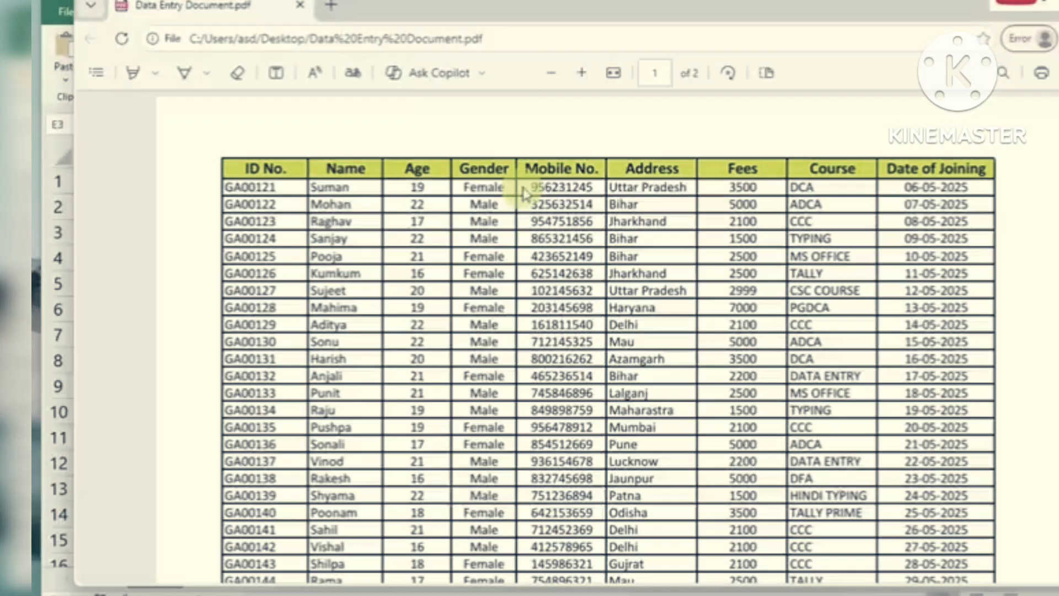
{"action": "left_click_drag", "start_coordinate": [530, 182], "coordinate": [982, 191]}
{"action": "key", "text": "alt+Tab"}
{"action": "type", "text": "9"}
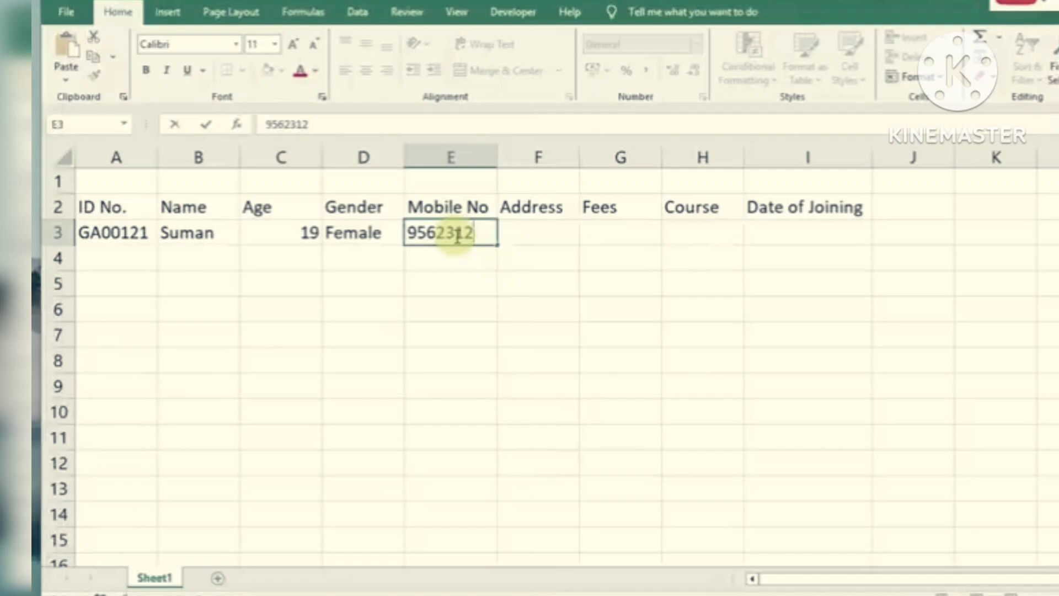
Complete the first record with Uttar Pradesh, fees 3500, course DCA and joining date 06-05-2025 in cells F3 to I3
{"action": "left_click", "coordinate": [563, 236]}
{"action": "type", "text": "Uttar Prades"}
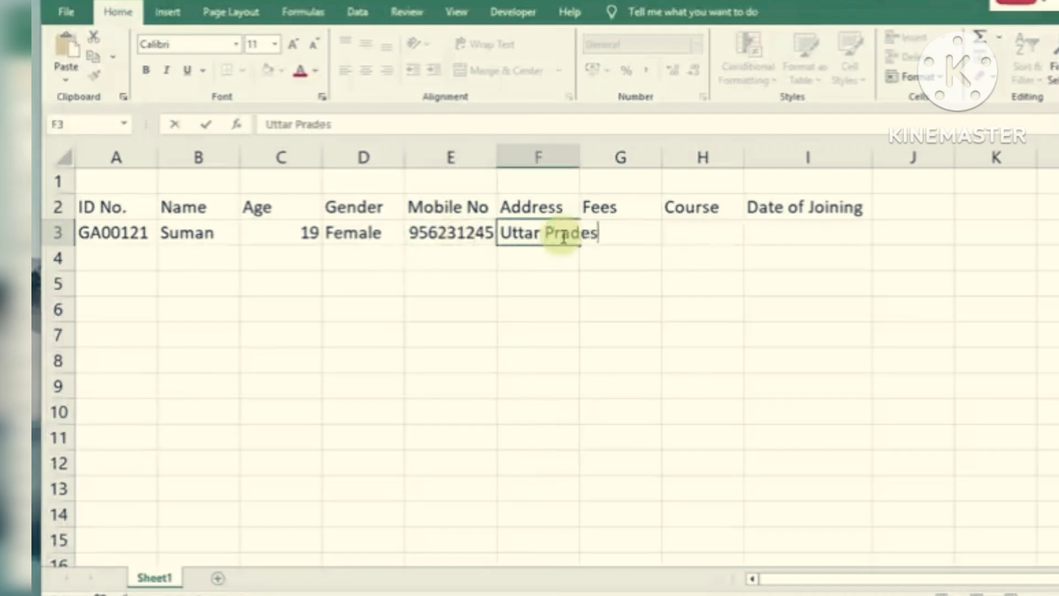
{"action": "key", "text": "Tab"}
{"action": "type", "text": "35"}
{"action": "key", "text": "Tab"}
{"action": "type", "text": "DCA"}
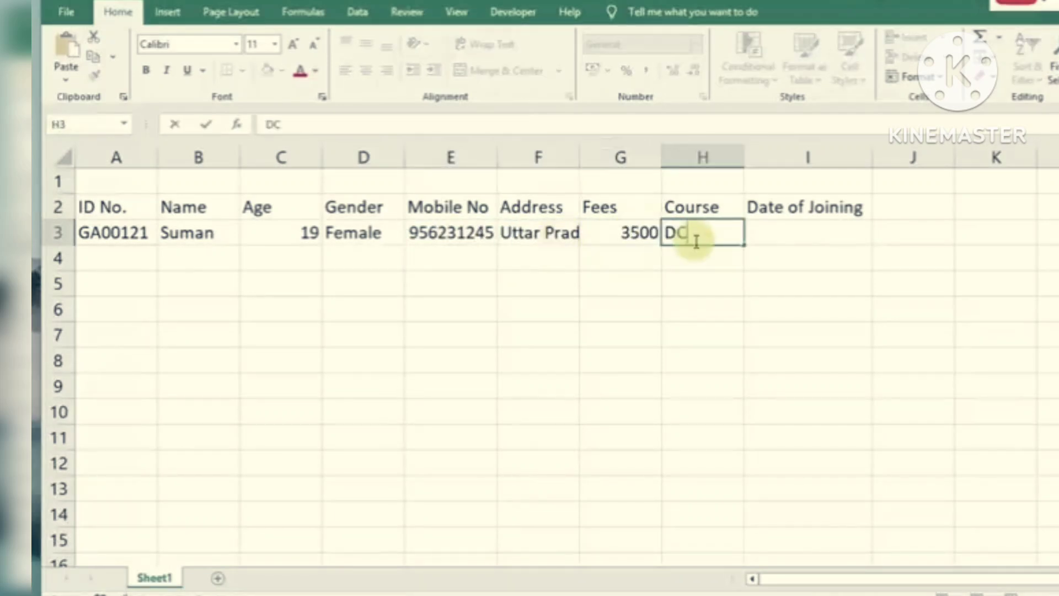
{"action": "key", "text": "Tab"}
{"action": "type", "text": "06"}
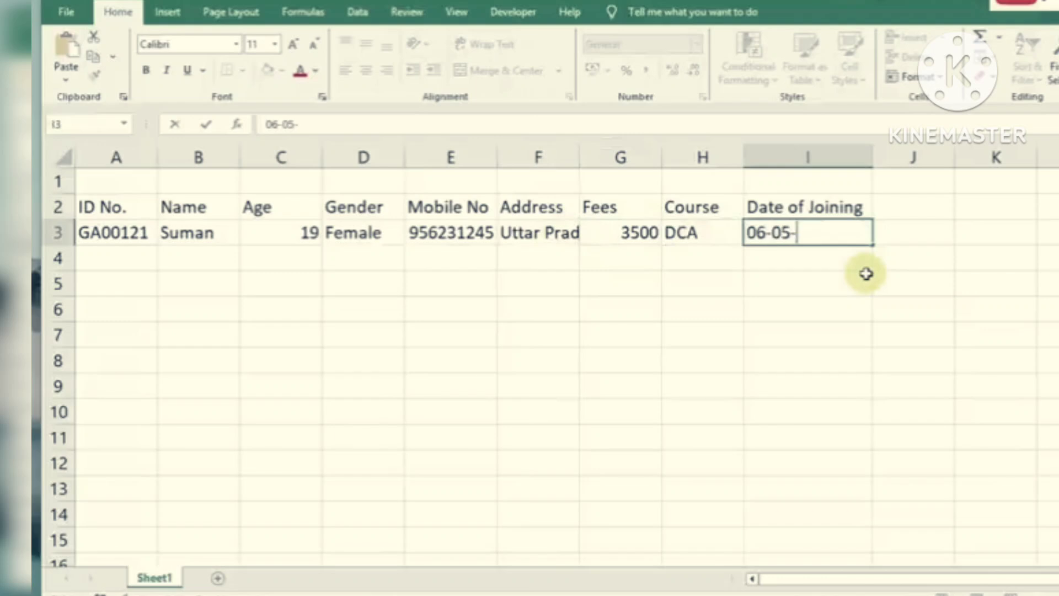
{"action": "key", "text": "Return"}
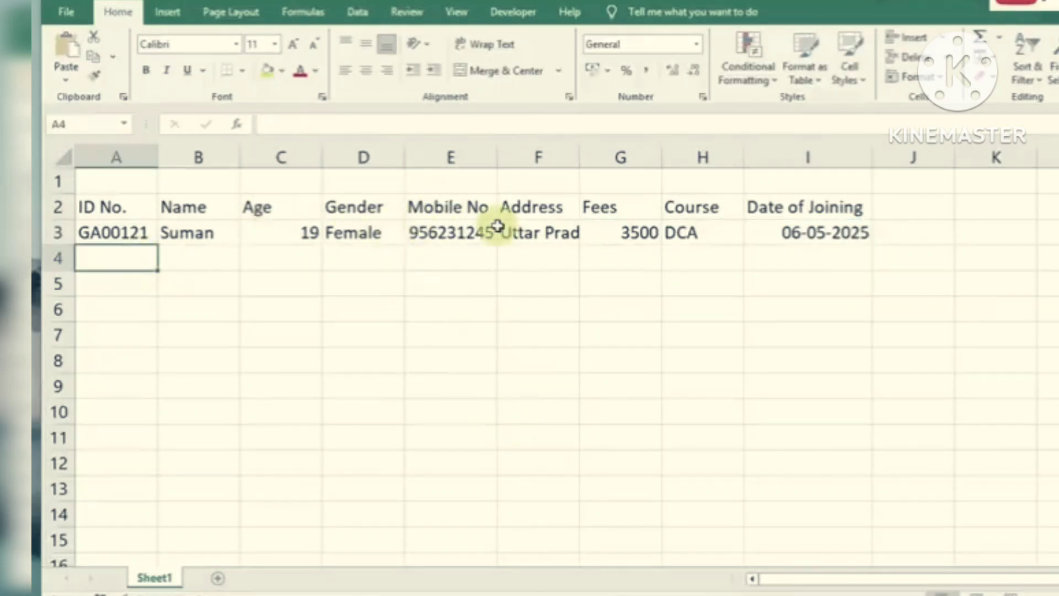
Enter the second student's ID number and name in cells A4 and B4, checking the record in Data Entry Document.pdf
{"action": "type", "text": "GA"}
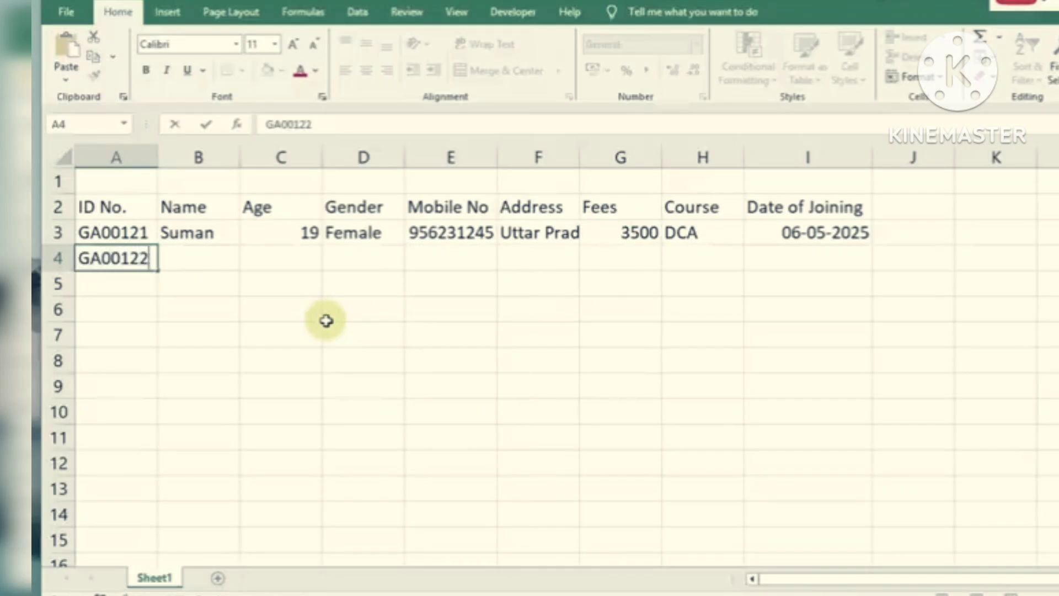
{"action": "type", "text": "00122"}
{"action": "key", "text": "Tab"}
{"action": "key", "text": "alt+Tab"}
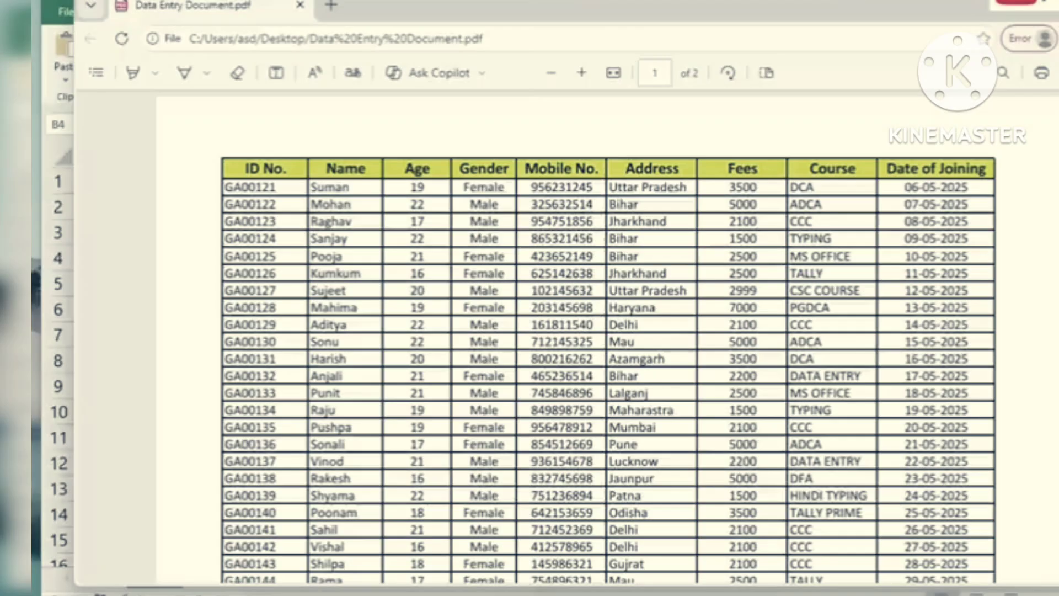
{"action": "key", "text": "alt+Tab"}
{"action": "type", "text": "Mo"}
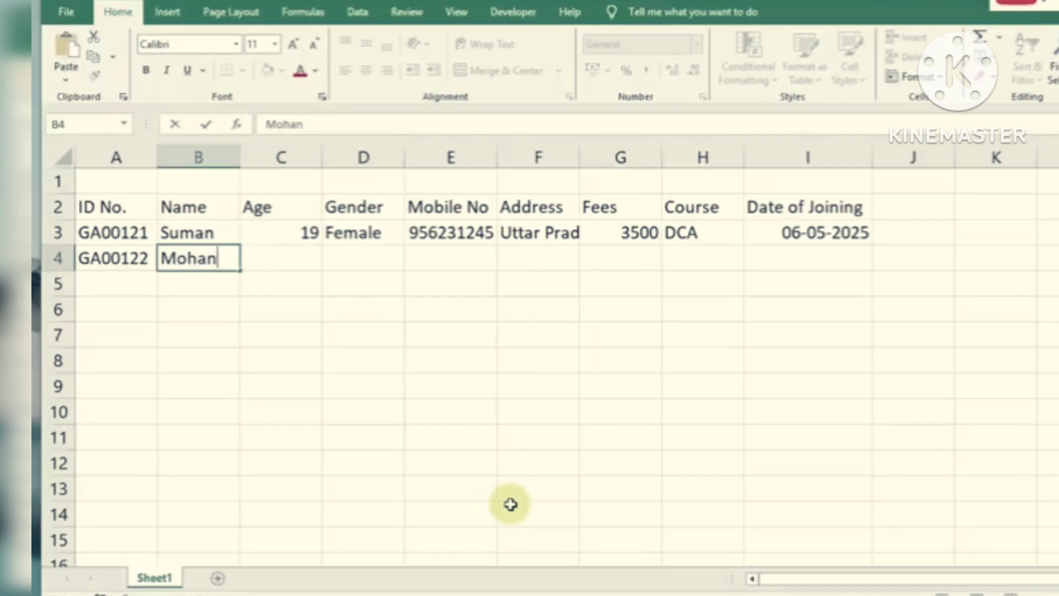
Enter the second student's age 22, gender Male and mobile number in cells C4 to E4
{"action": "key", "text": "Tab"}
{"action": "type", "text": "22"}
{"action": "key", "text": "Tab"}
{"action": "type", "text": "Male"}
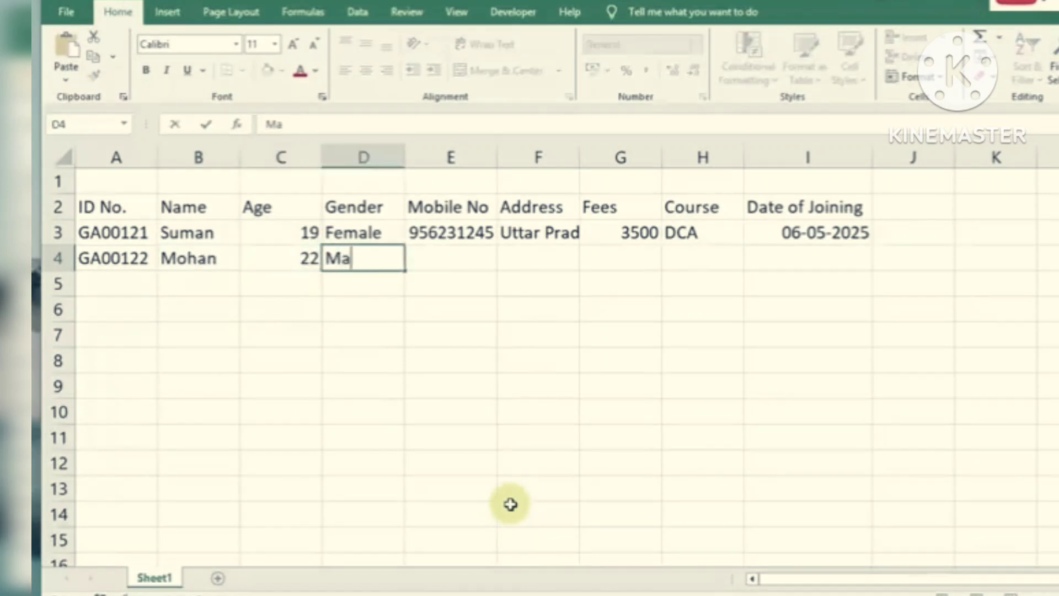
{"action": "key", "text": "Tab"}
{"action": "type", "text": "32"}
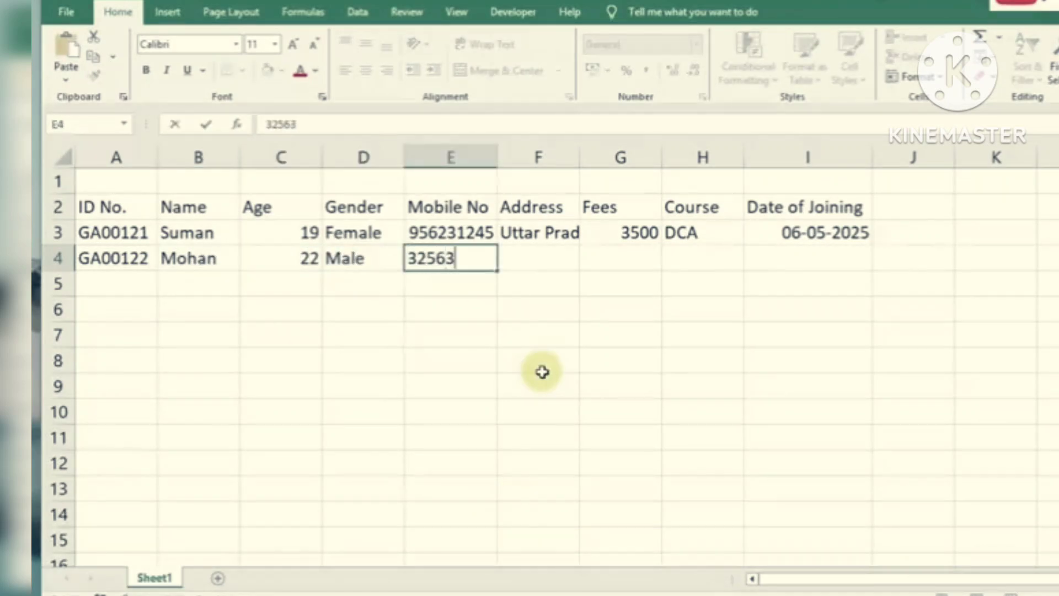
{"action": "type", "text": "5632514"}
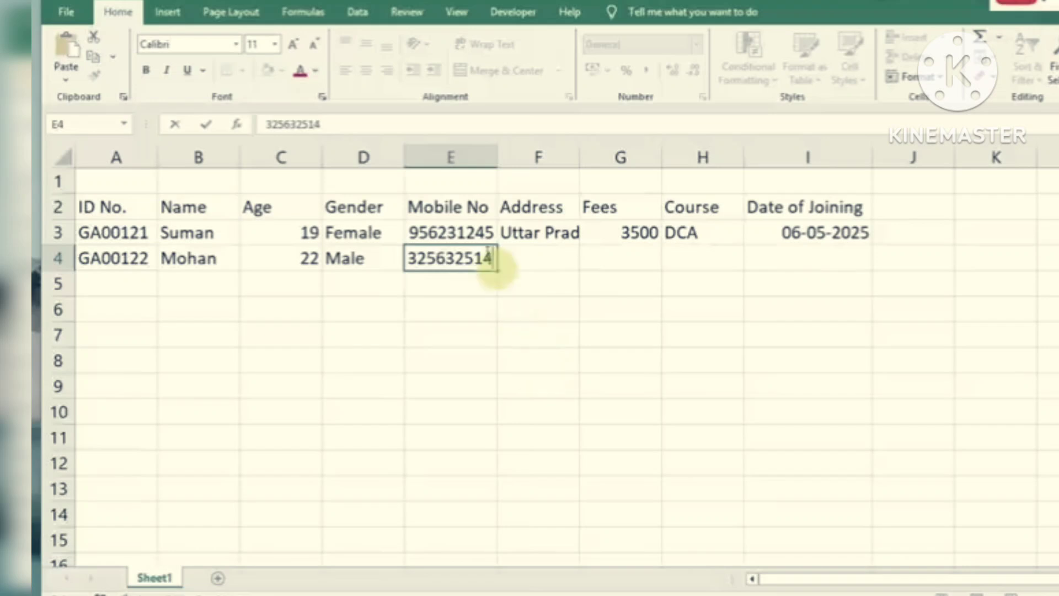
Enter the second student's address Bihar and fees 5000 in cells F4 and G4, checking the record in Data Entry Document.pdf
{"action": "left_click", "coordinate": [478, 232]}
{"action": "left_click", "coordinate": [480, 267]}
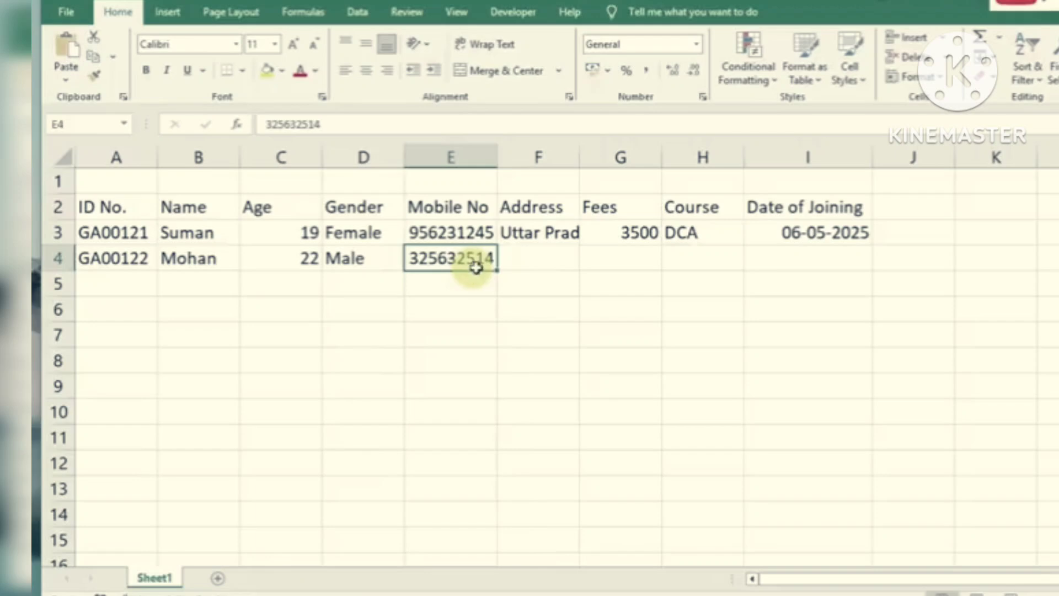
{"action": "left_click", "coordinate": [539, 259]}
{"action": "key", "text": "alt+Tab"}
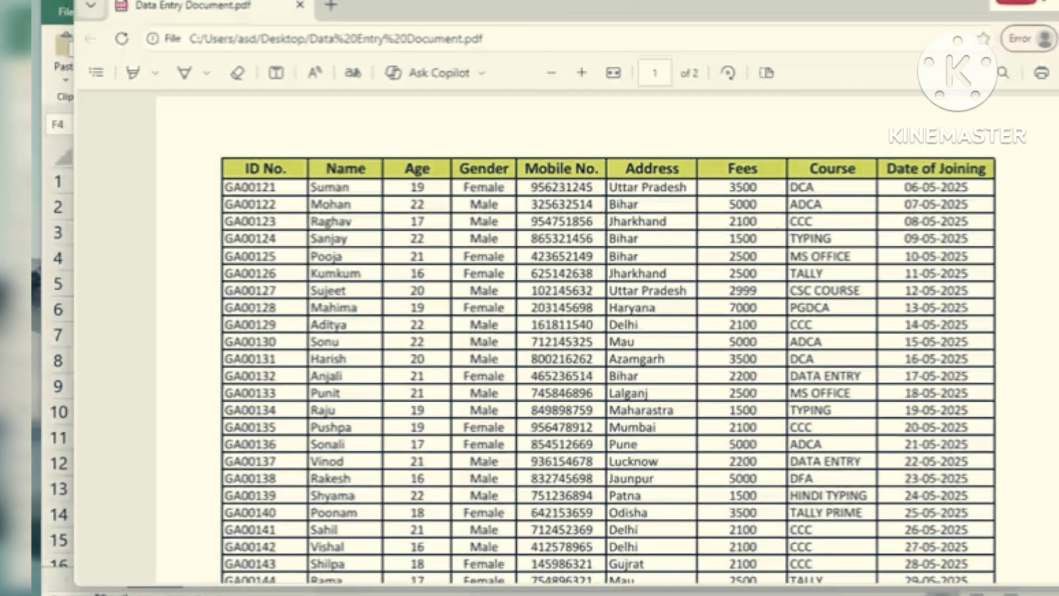
{"action": "key", "text": "alt+Tab"}
{"action": "type", "text": "Bi"}
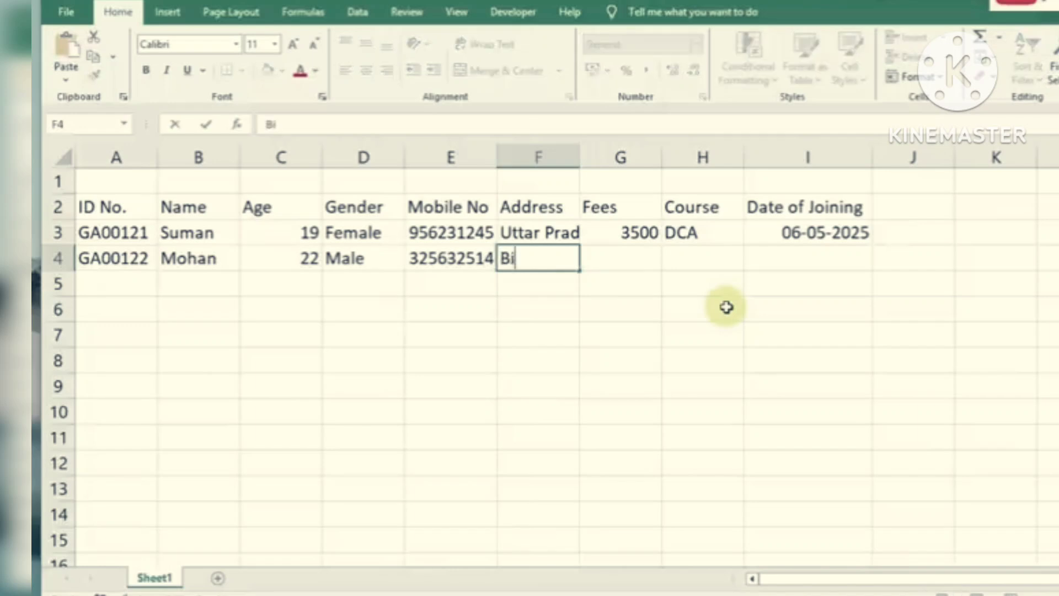
{"action": "key", "text": "Tab"}
{"action": "type", "text": "5"}
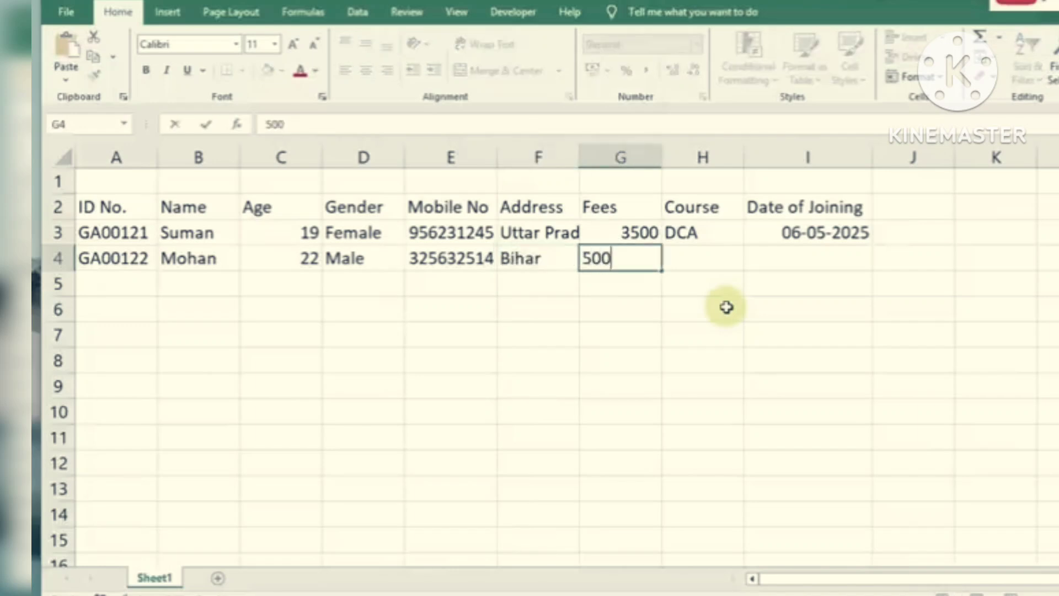
{"action": "key", "text": "Tab"}
Complete the second record with course ADCA and joining date 07-05-2025 in cells H4 and I4
{"action": "type", "text": "AD"}
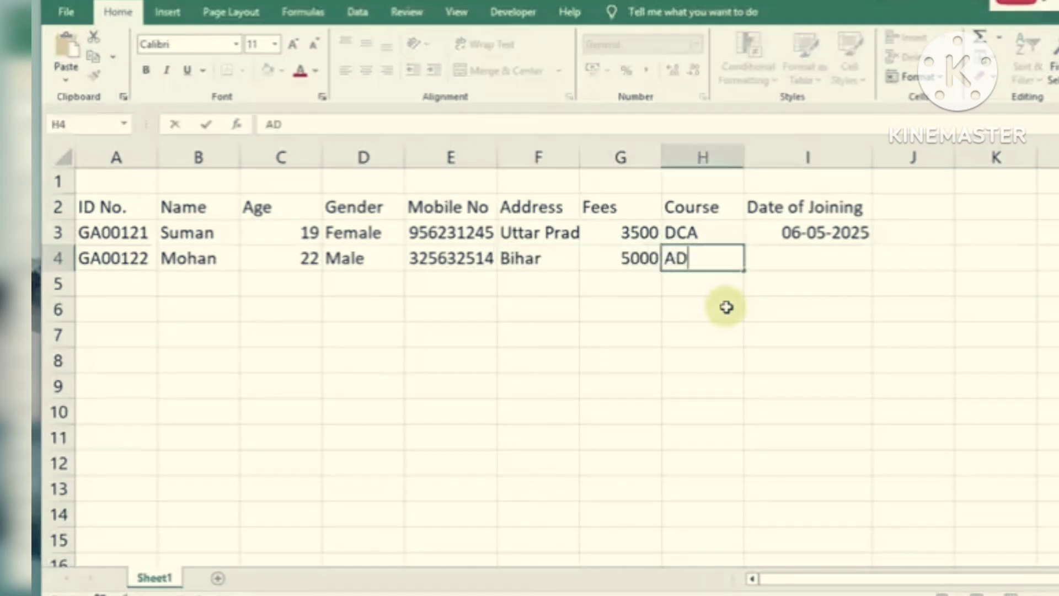
{"action": "key", "text": "Tab"}
{"action": "type", "text": "07"}
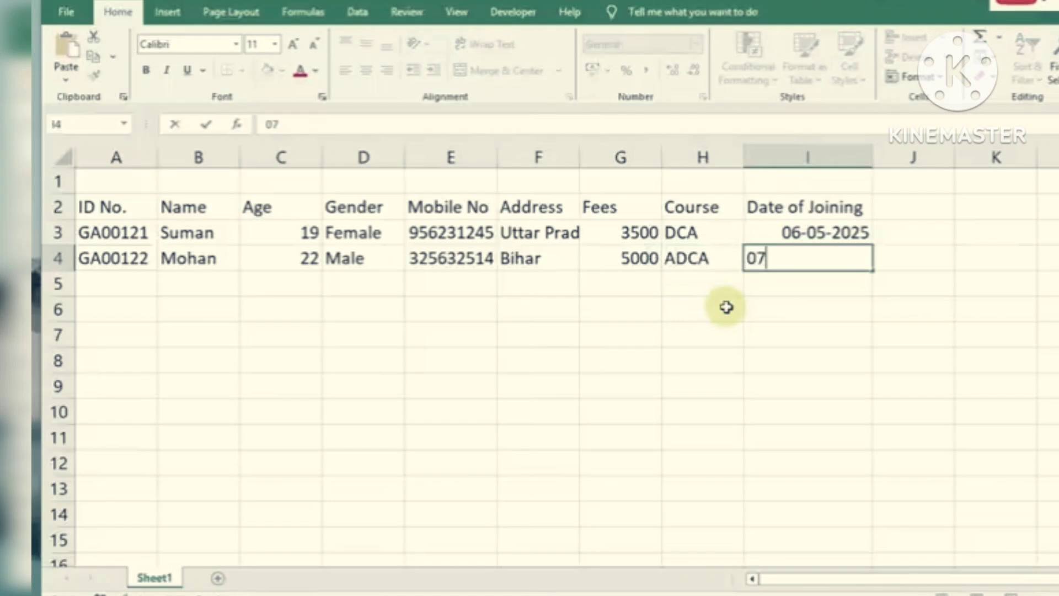
{"action": "type", "text": "-05-20"}
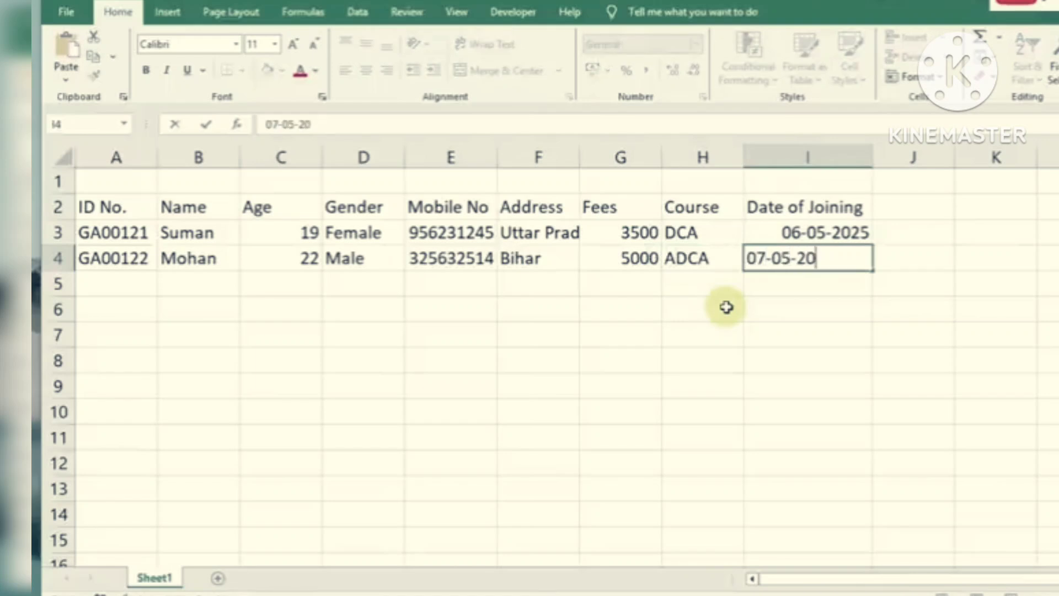
{"action": "type", "text": "25"}
{"action": "key", "text": "ctrl+Return"}
{"action": "left_click_drag", "start_coordinate": [110, 233], "coordinate": [763, 255]}
{"action": "left_click", "coordinate": [751, 255]}
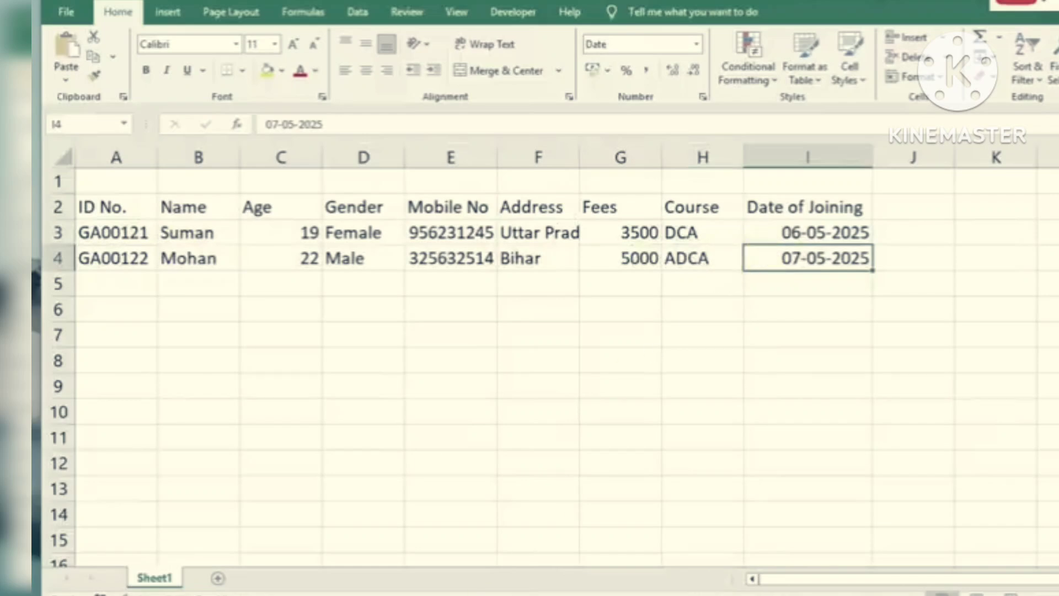
Check the source list in Data Entry Document.pdf, and look through the student records and heading row in the Excel sheet
{"action": "key", "text": "alt+Tab"}
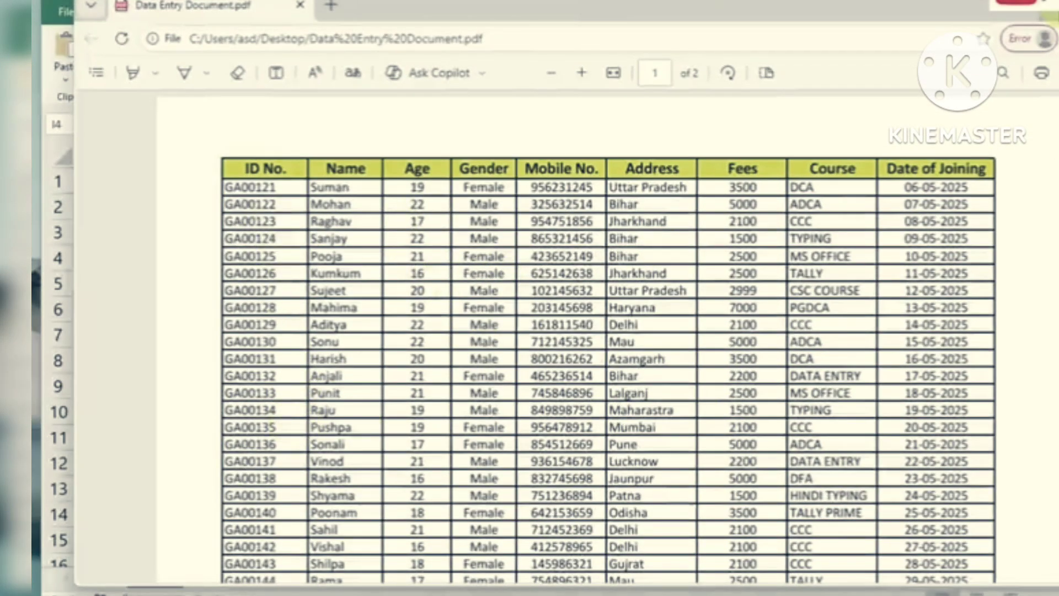
{"action": "key", "text": "alt+Tab"}
{"action": "left_click", "coordinate": [102, 282]}
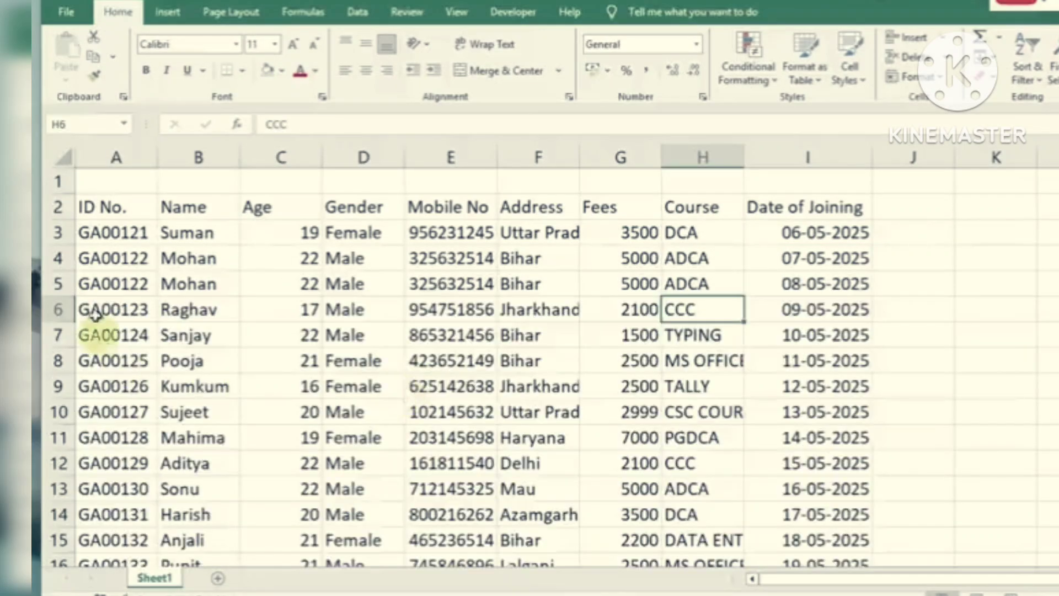
{"action": "scroll", "coordinate": [567, 473], "scroll_direction": "down", "scroll_amount": 3}
{"action": "scroll", "coordinate": [566, 473], "scroll_direction": "down", "scroll_amount": 1}
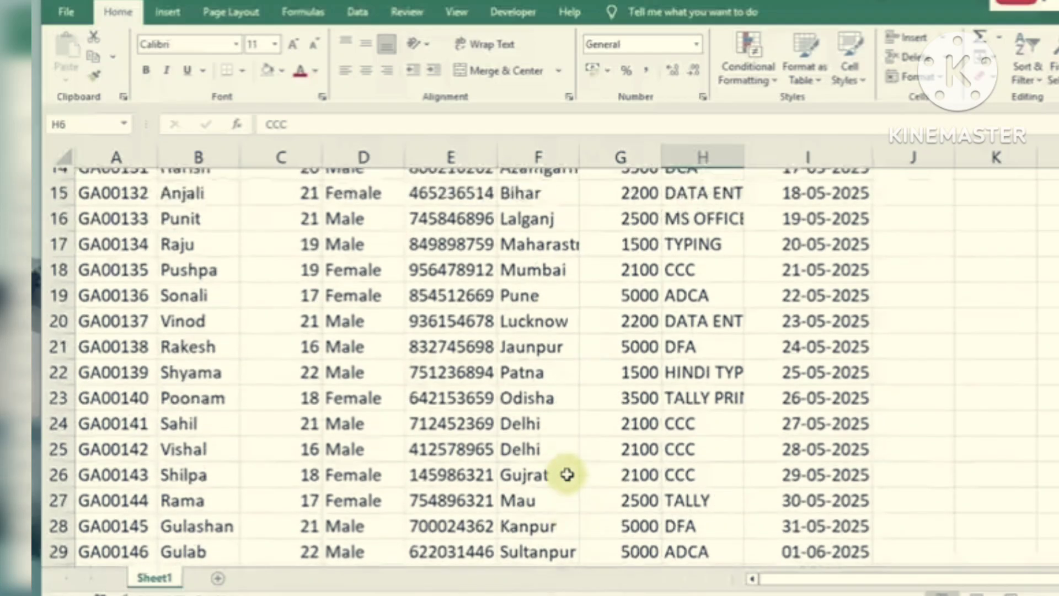
{"action": "scroll", "coordinate": [562, 472], "scroll_direction": "up", "scroll_amount": 5}
{"action": "left_click", "coordinate": [643, 410]}
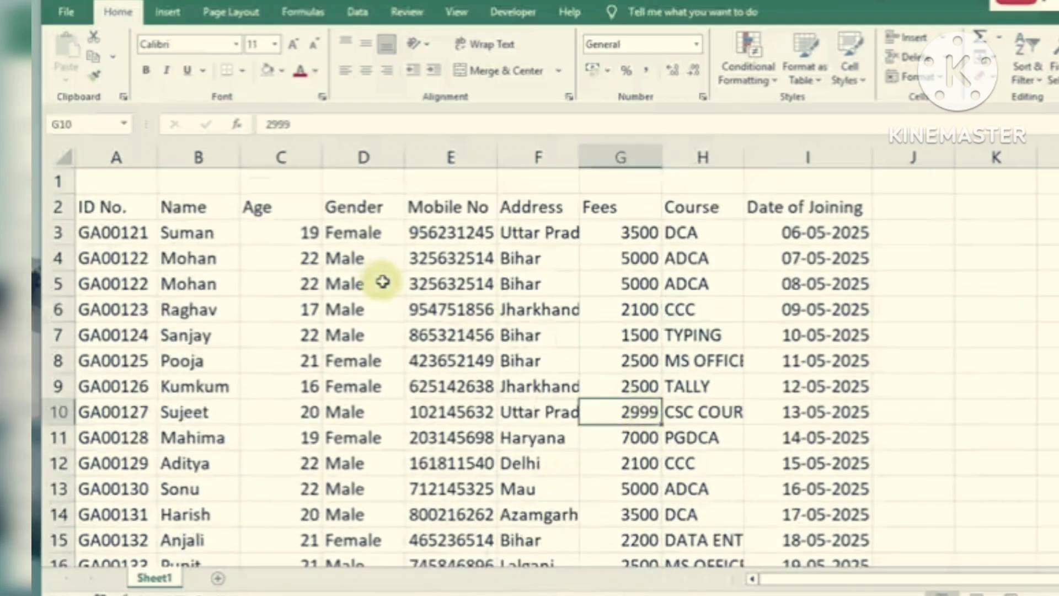
{"action": "left_click", "coordinate": [364, 336]}
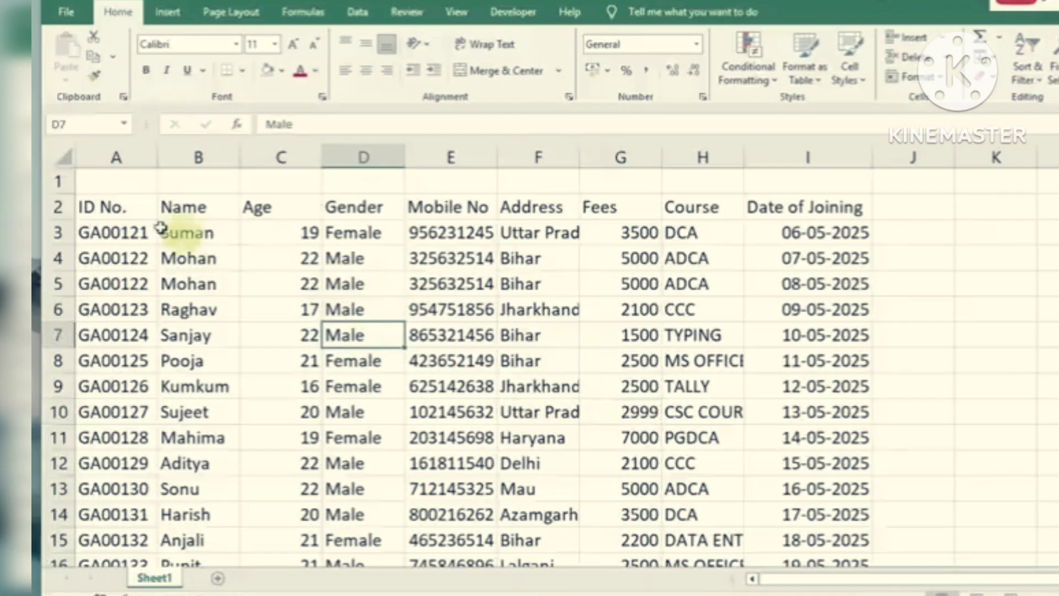
{"action": "left_click_drag", "start_coordinate": [108, 207], "coordinate": [784, 209]}
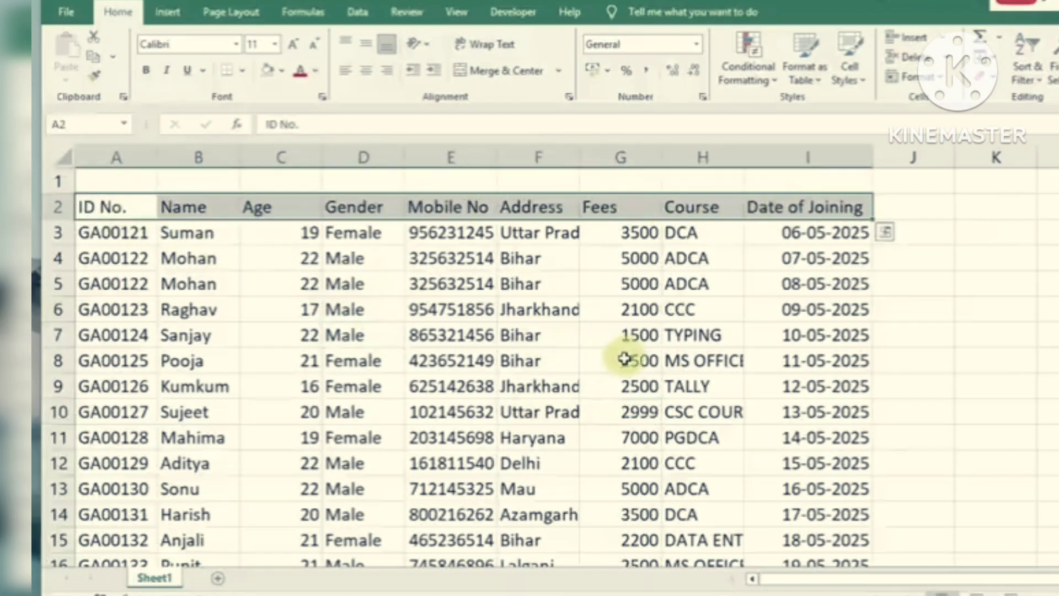
{"action": "left_click", "coordinate": [602, 367]}
{"action": "left_click", "coordinate": [532, 352]}
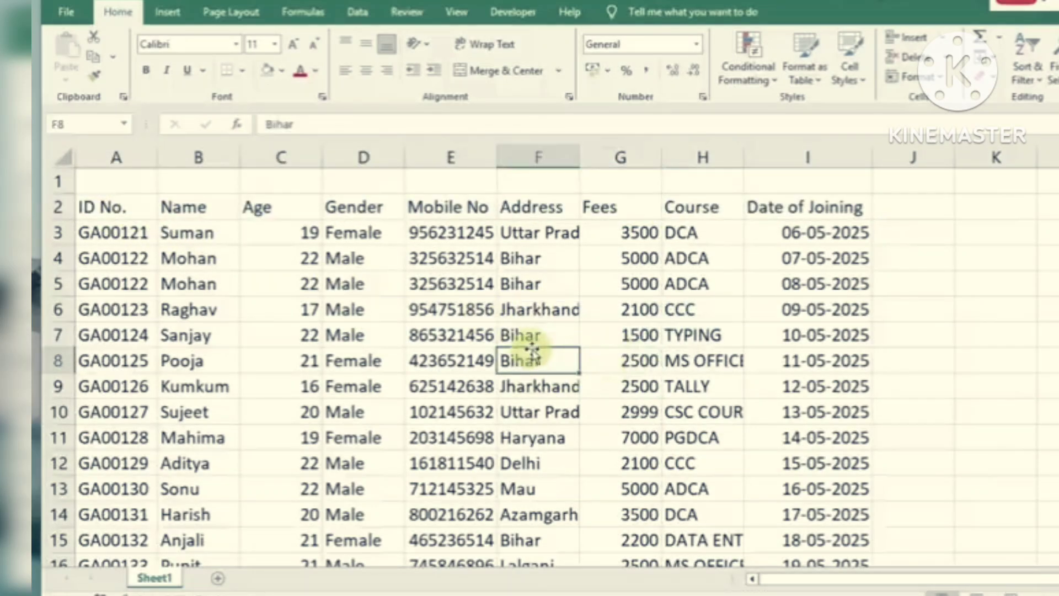
Format the headings in A2:I2 with font size 16 and bold
{"action": "left_click_drag", "start_coordinate": [137, 208], "coordinate": [761, 207]}
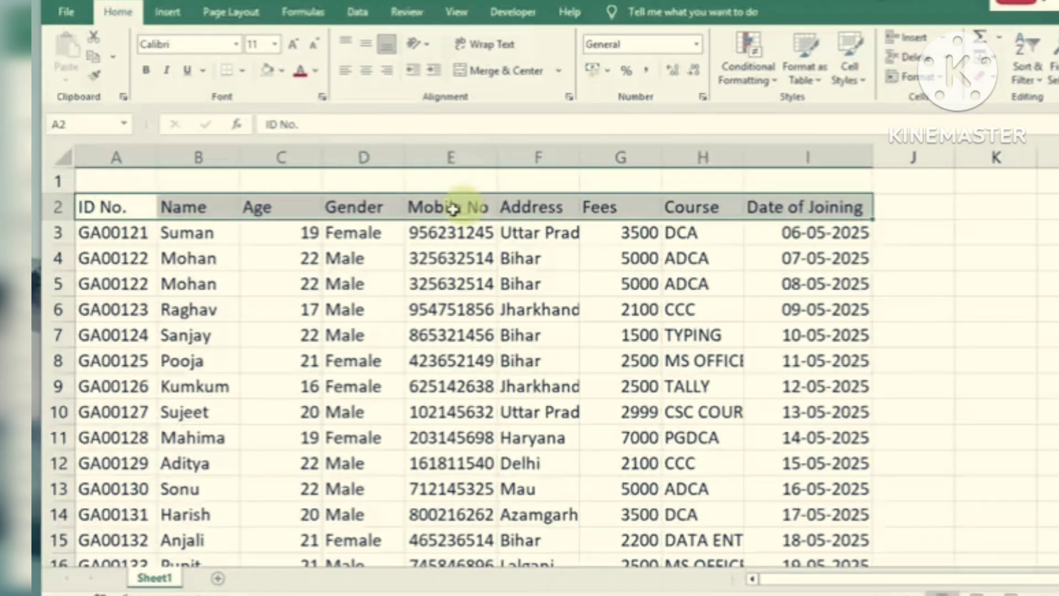
{"action": "left_click", "coordinate": [276, 46]}
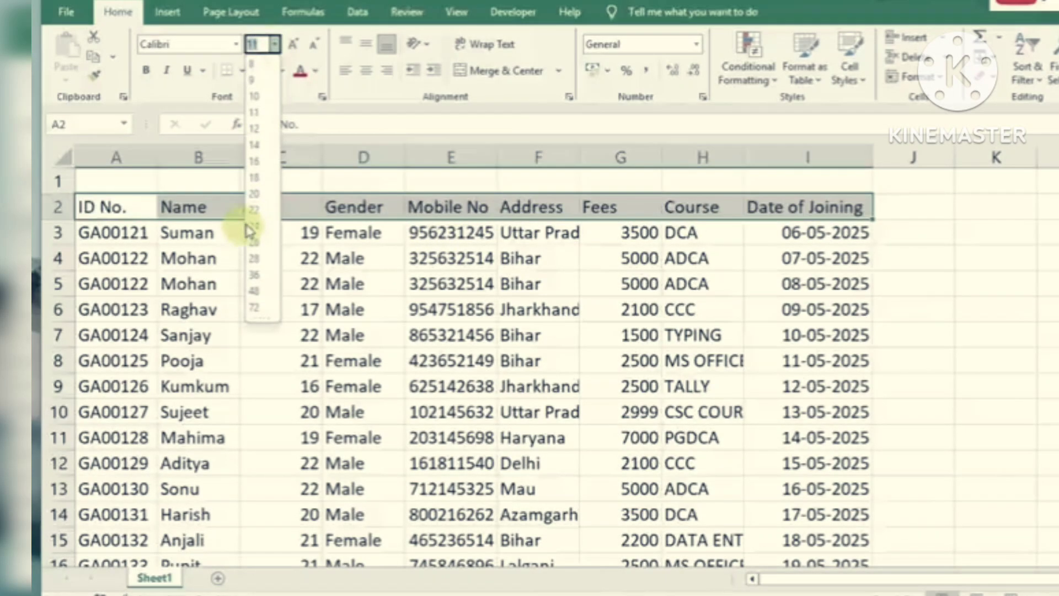
{"action": "left_click", "coordinate": [294, 45]}
{"action": "left_click", "coordinate": [294, 48]}
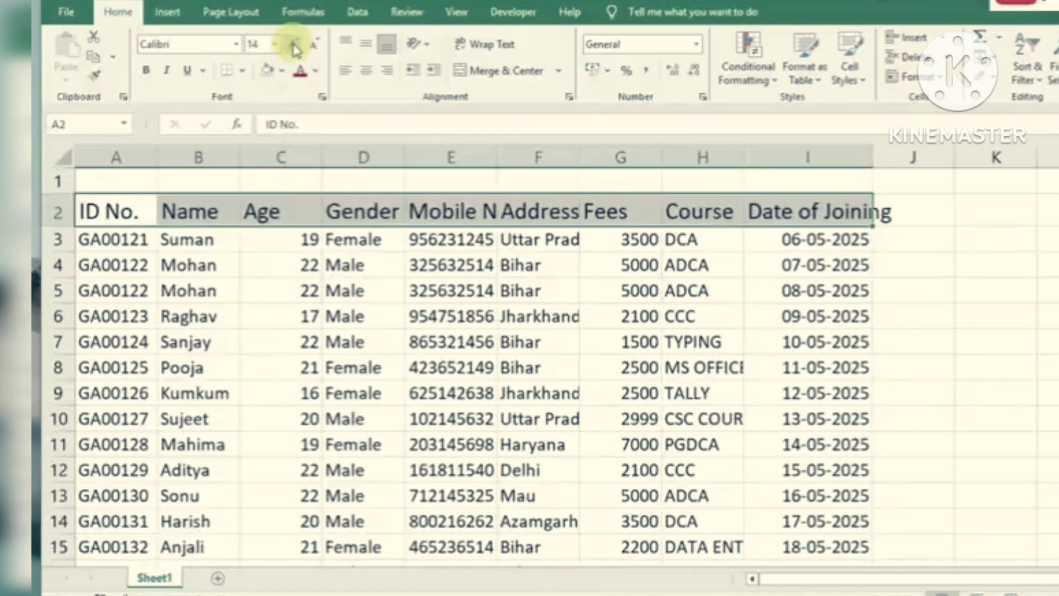
{"action": "left_click", "coordinate": [294, 44]}
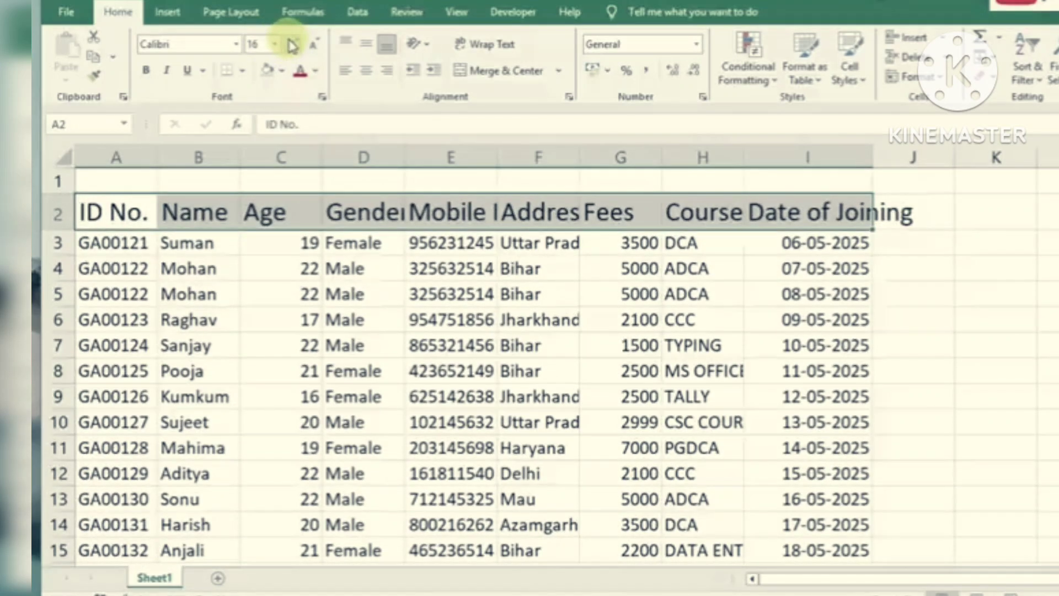
{"action": "left_click", "coordinate": [146, 72]}
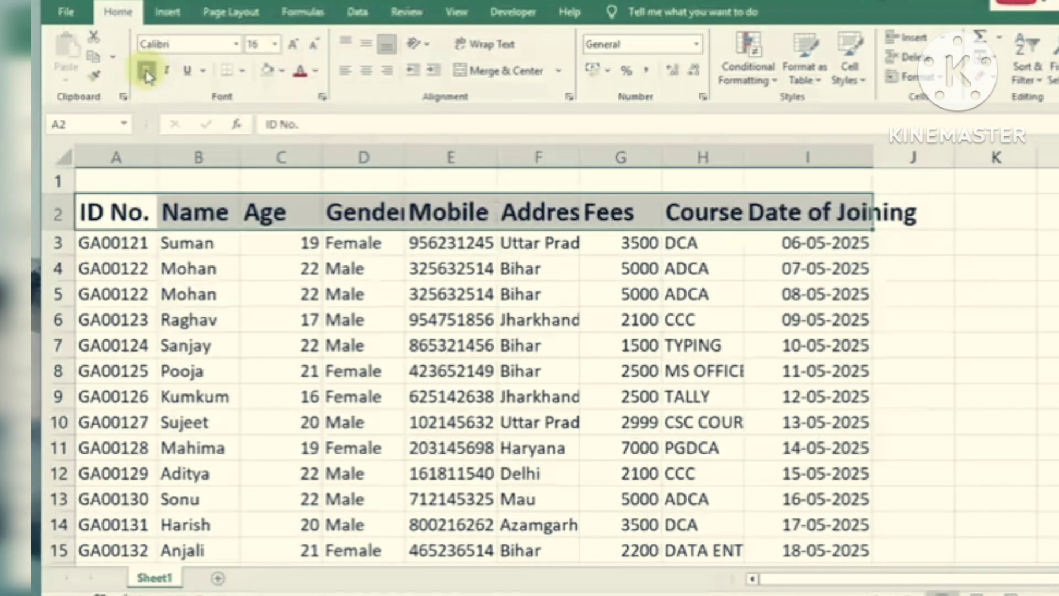
{"action": "left_click", "coordinate": [146, 72]}
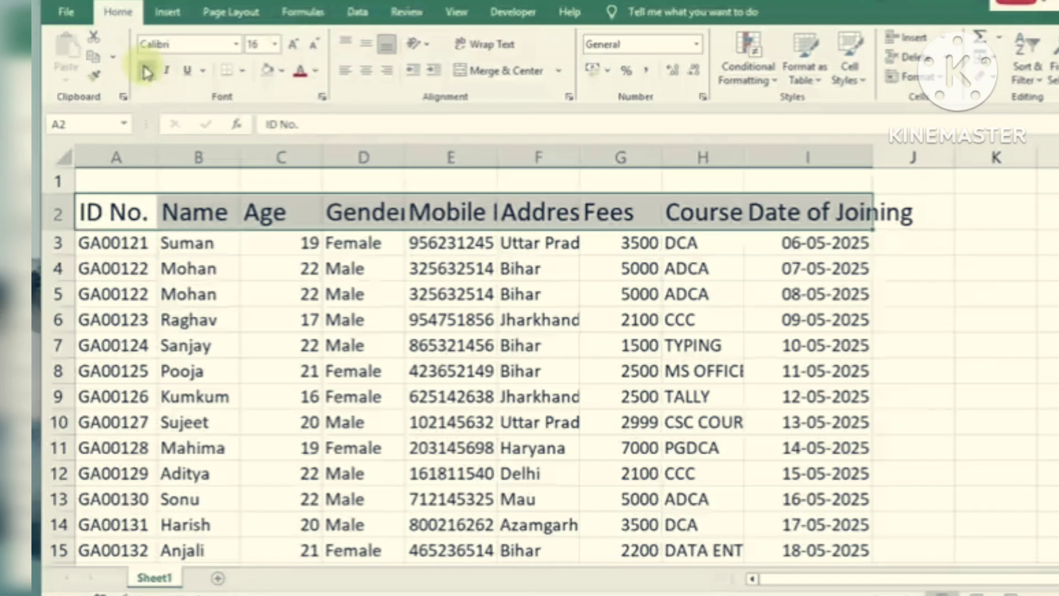
{"action": "left_click", "coordinate": [146, 70]}
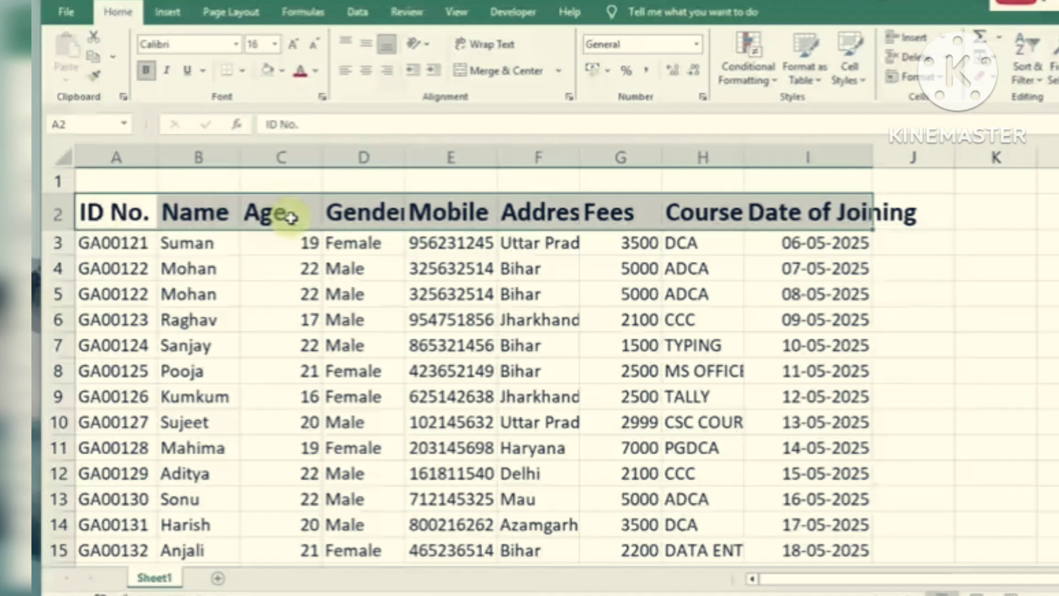
Fill the heading row A2:I2 with the grey White, Background 1, Darker 25%
{"action": "left_click", "coordinate": [282, 71]}
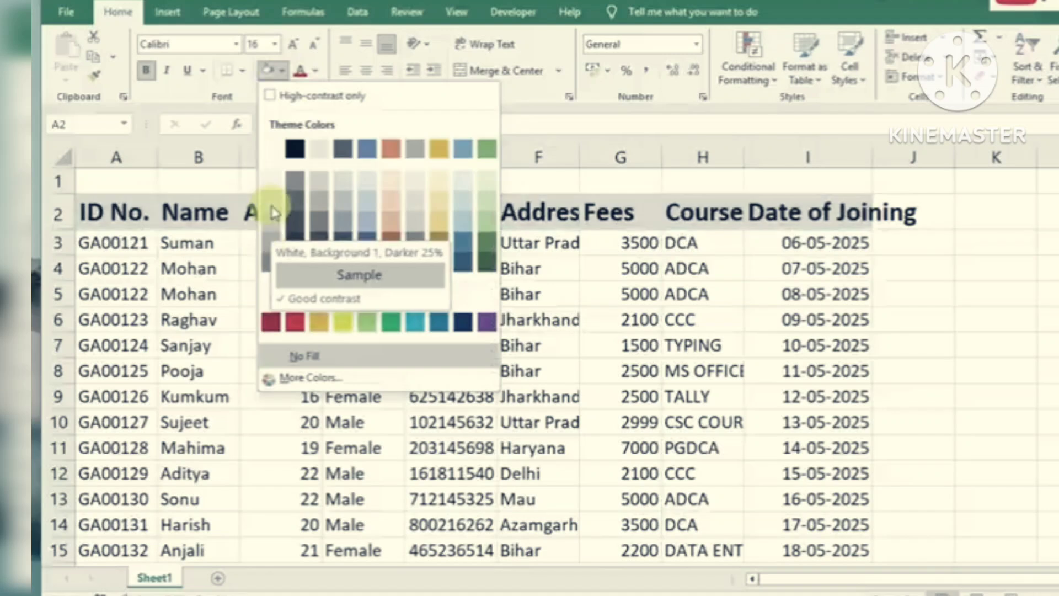
{"action": "left_click", "coordinate": [273, 211]}
{"action": "left_click", "coordinate": [356, 210]}
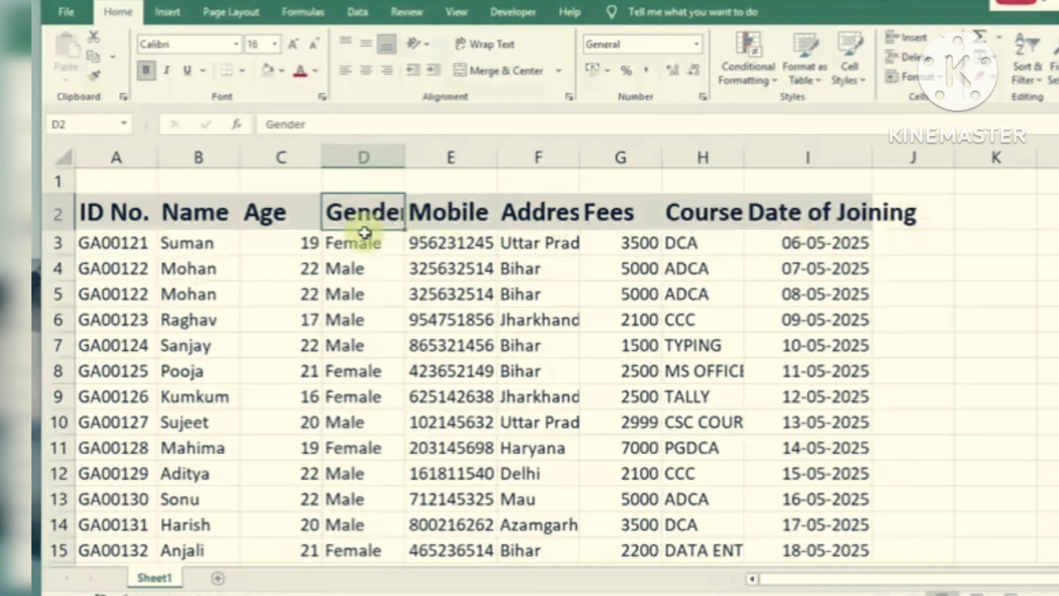
Fit the Gender, Address, Course and Date of Joining columns to their contents, and widen the Mobile No column to show its full heading
{"action": "double_click", "coordinate": [403, 154]}
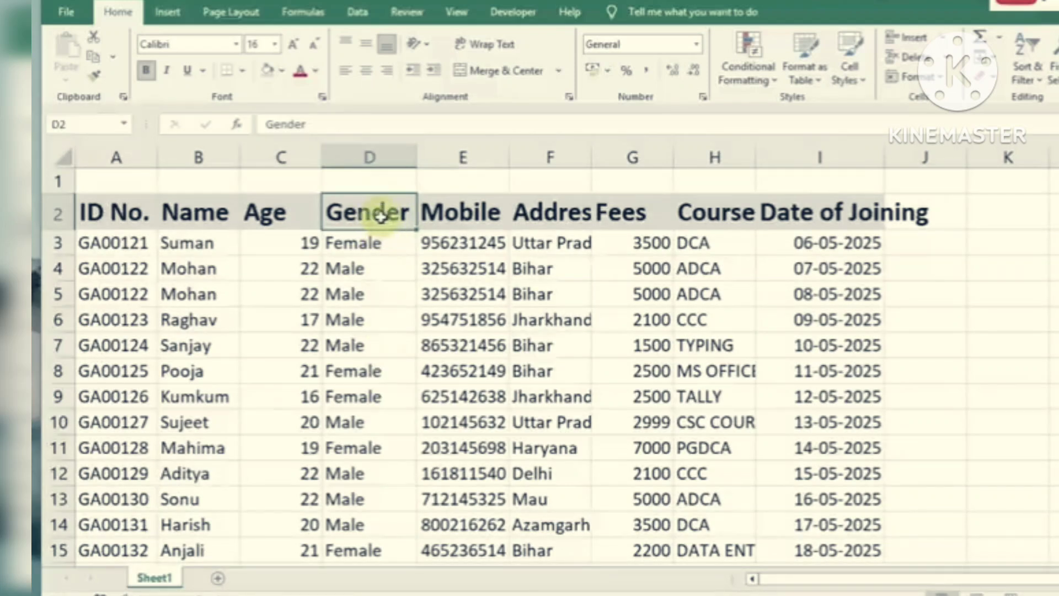
{"action": "left_click_drag", "start_coordinate": [508, 155], "coordinate": [552, 155]}
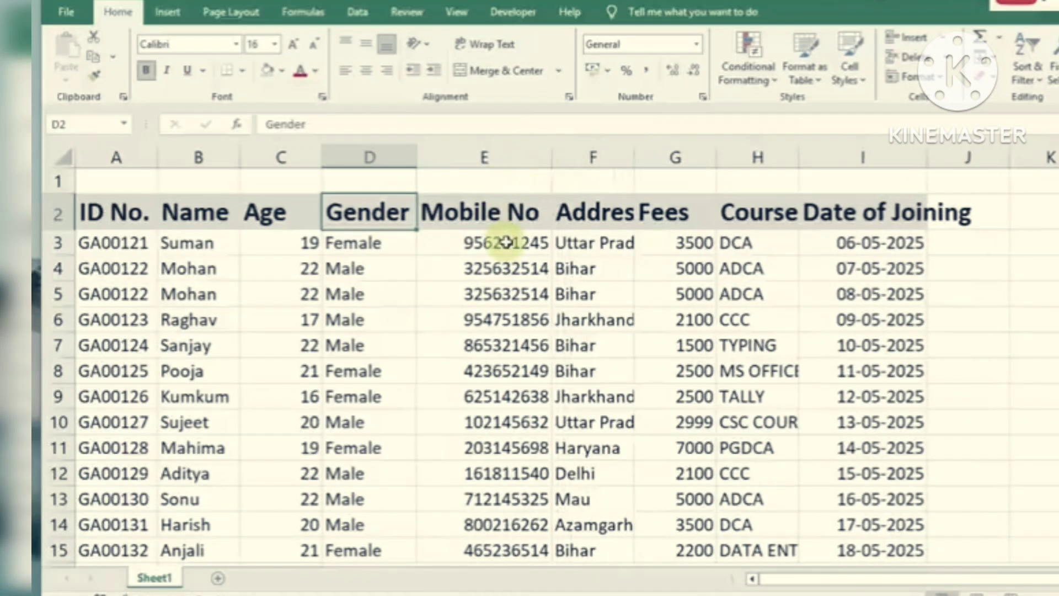
{"action": "double_click", "coordinate": [636, 155]}
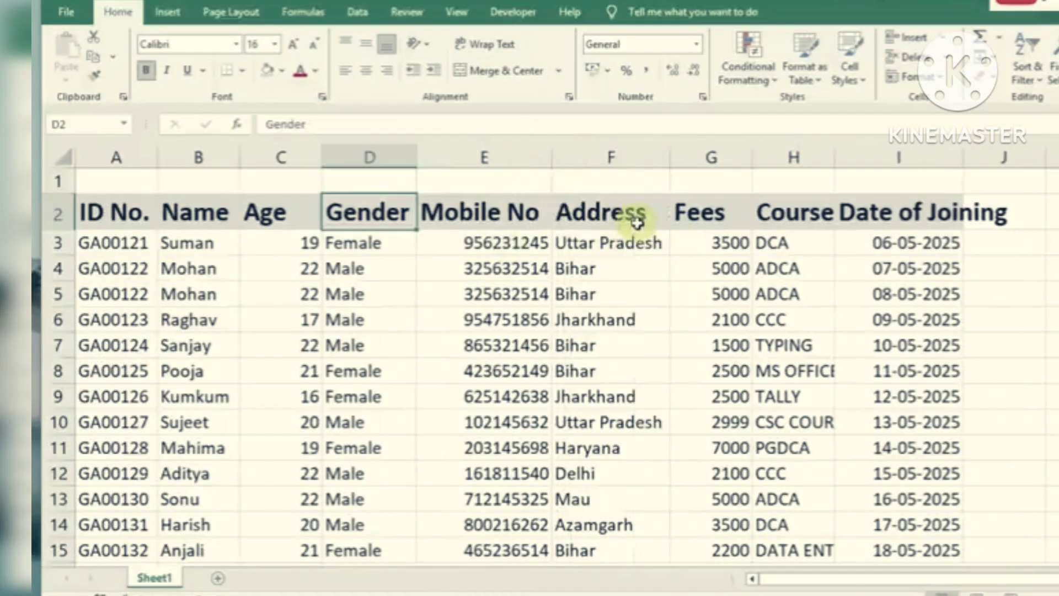
{"action": "double_click", "coordinate": [835, 157]}
{"action": "double_click", "coordinate": [1004, 159]}
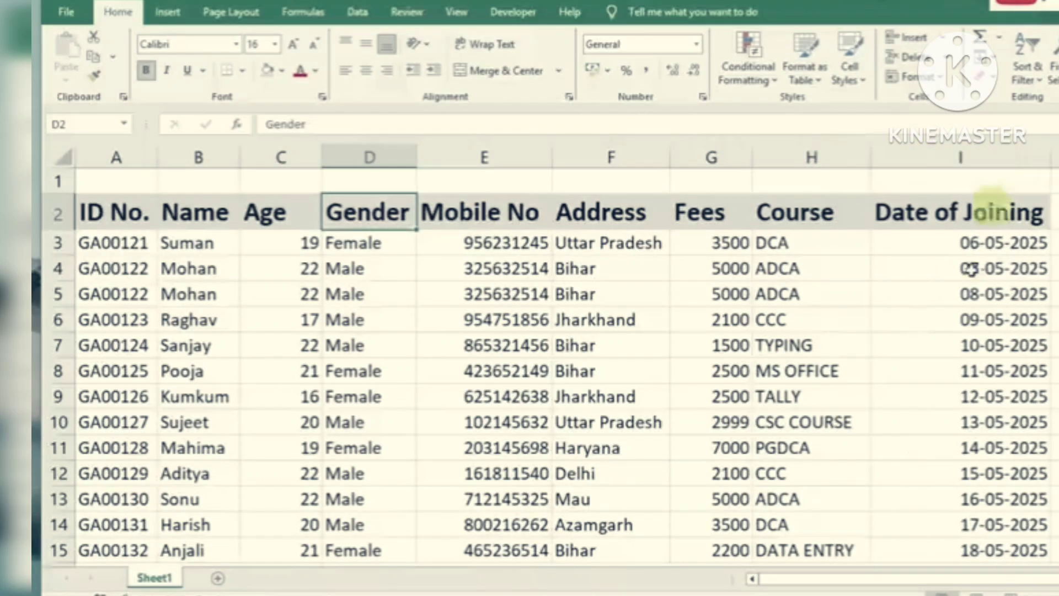
Centre the headings in A2:I2 horizontally
{"action": "left_click_drag", "start_coordinate": [110, 212], "coordinate": [969, 224]}
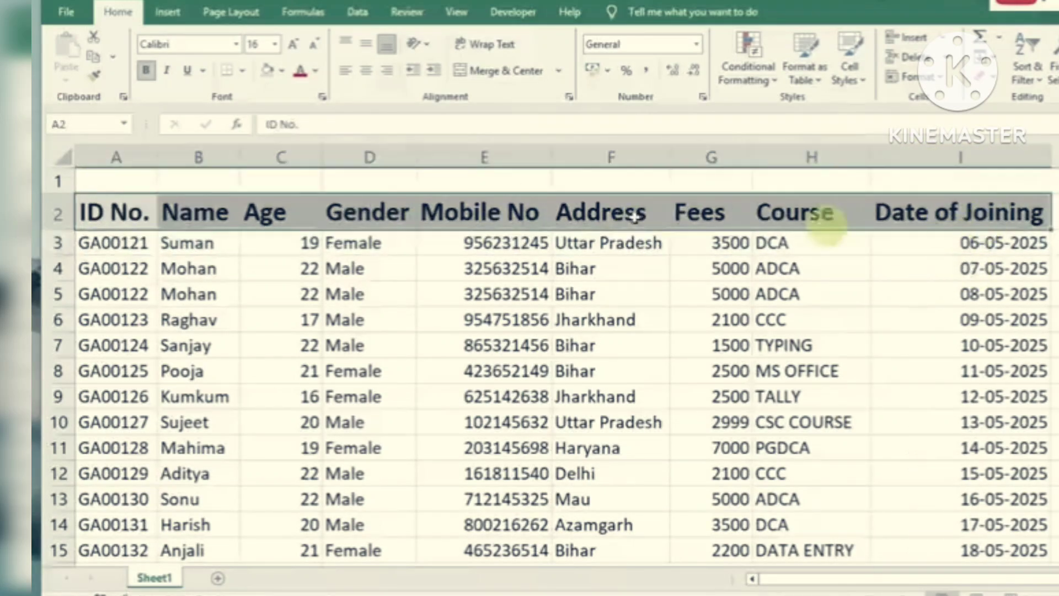
{"action": "left_click", "coordinate": [365, 70]}
{"action": "left_click", "coordinate": [284, 268]}
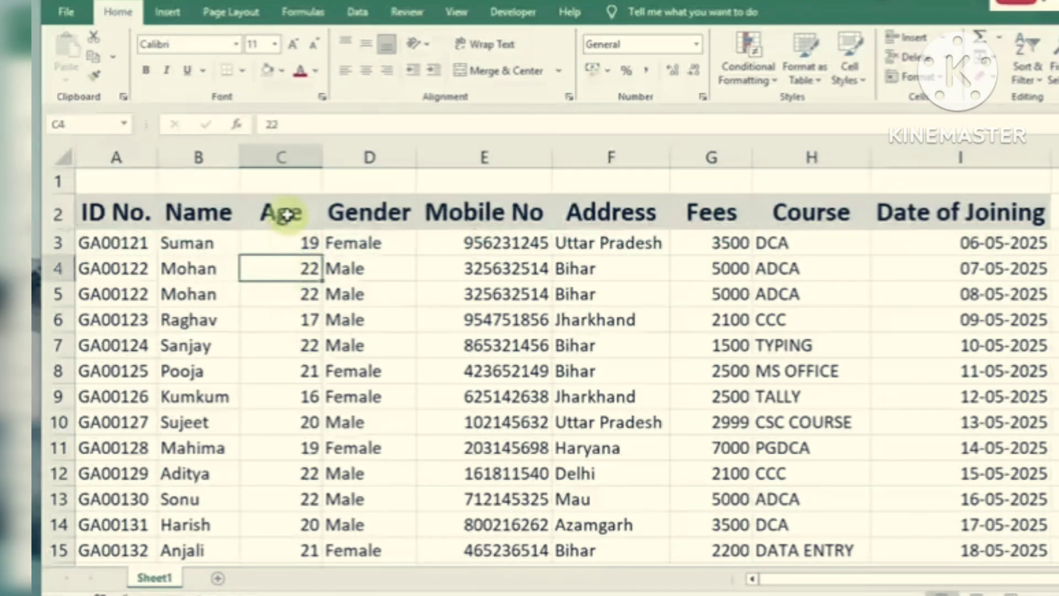
Centre the contents of the Age, Fees and Mobile No columns horizontally
{"action": "left_click", "coordinate": [285, 157]}
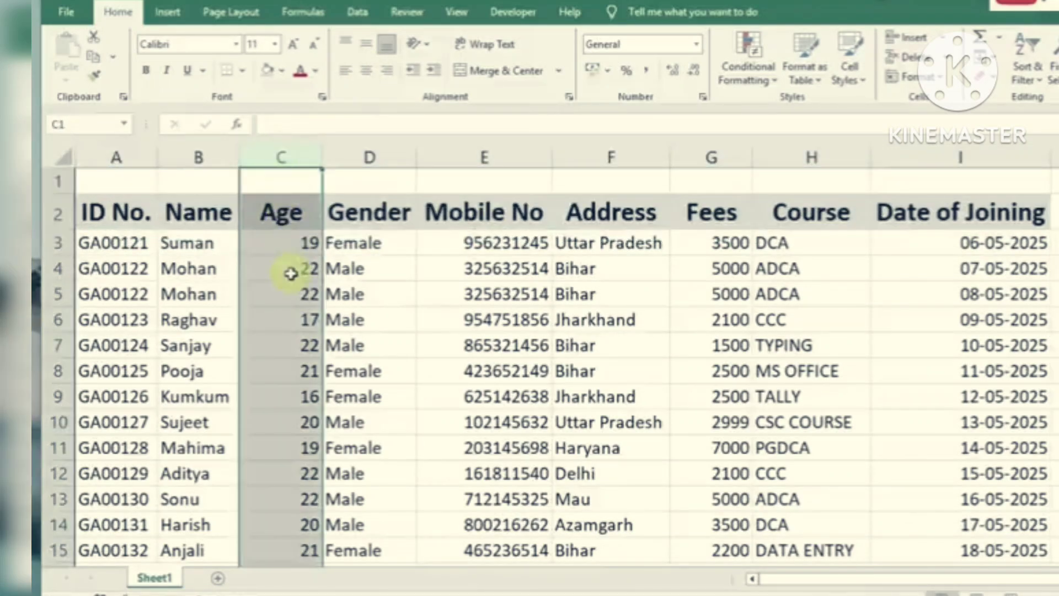
{"action": "left_click", "coordinate": [366, 70]}
{"action": "left_click", "coordinate": [711, 319]}
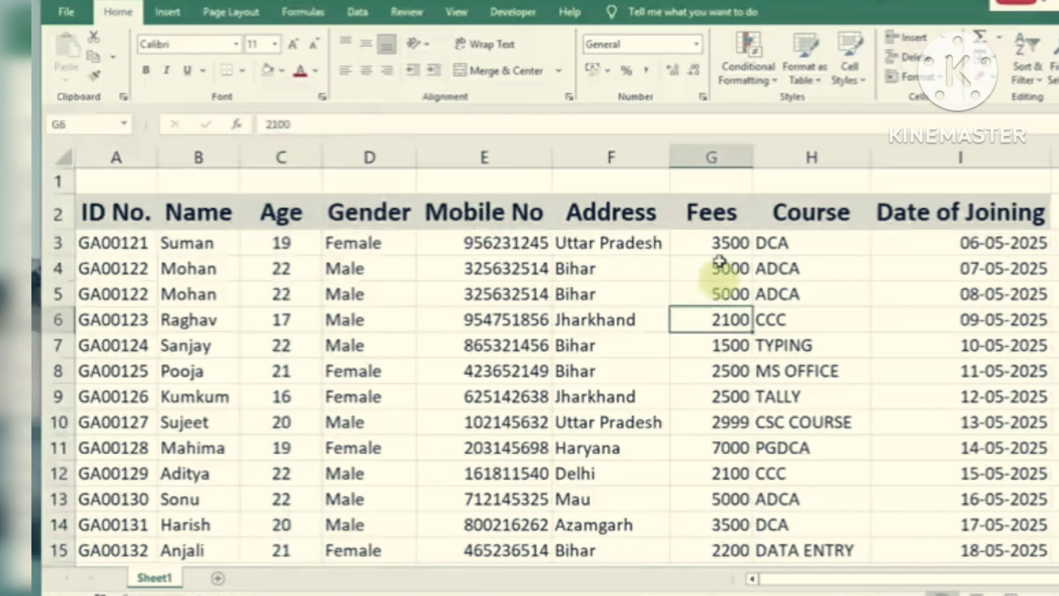
{"action": "left_click", "coordinate": [709, 160]}
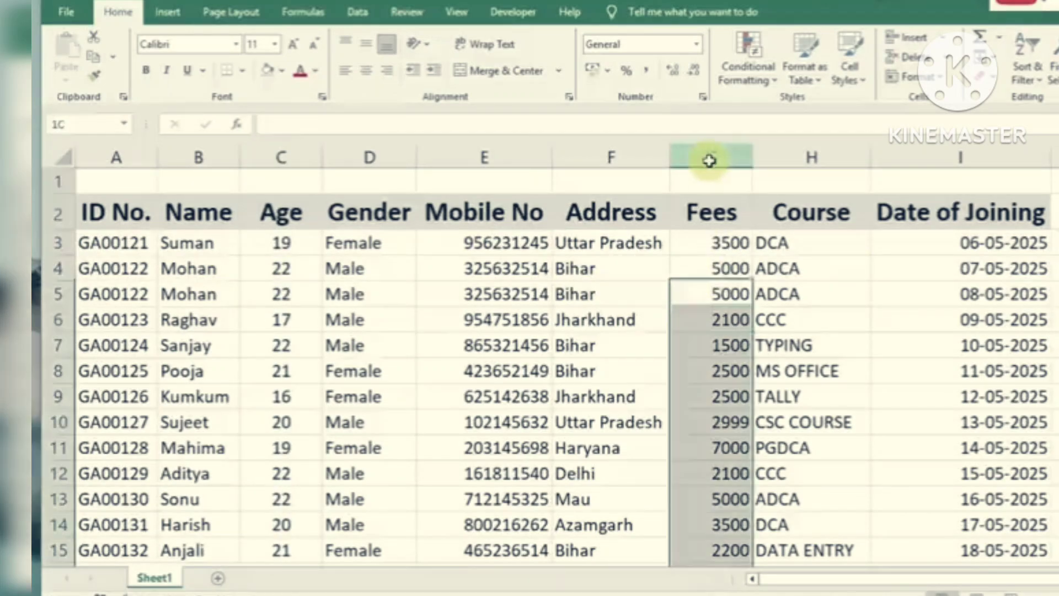
{"action": "left_click", "coordinate": [366, 70]}
{"action": "left_click", "coordinate": [491, 155]}
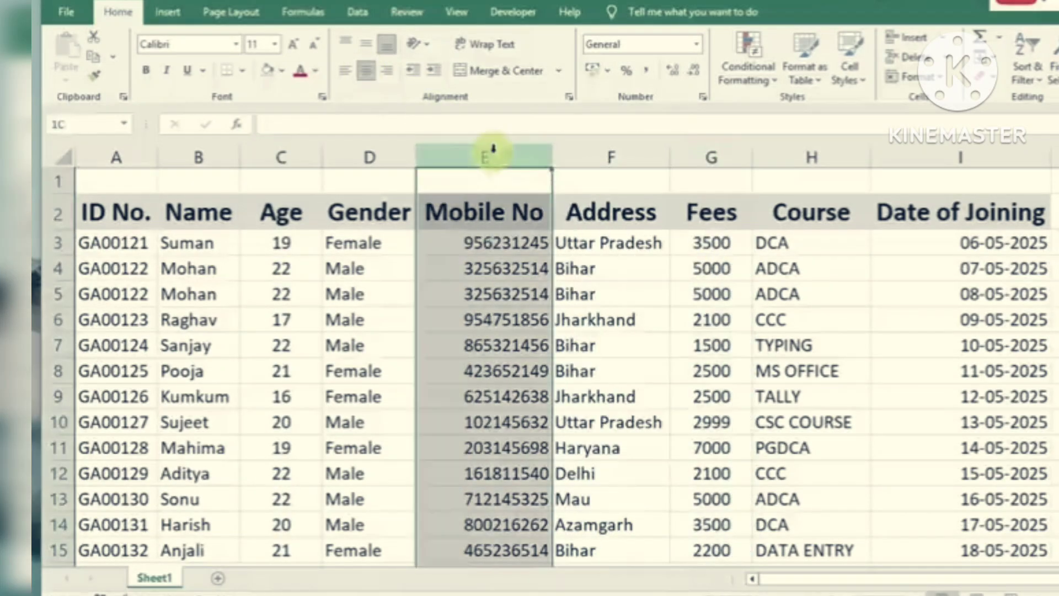
{"action": "left_click", "coordinate": [366, 70]}
{"action": "left_click", "coordinate": [711, 345]}
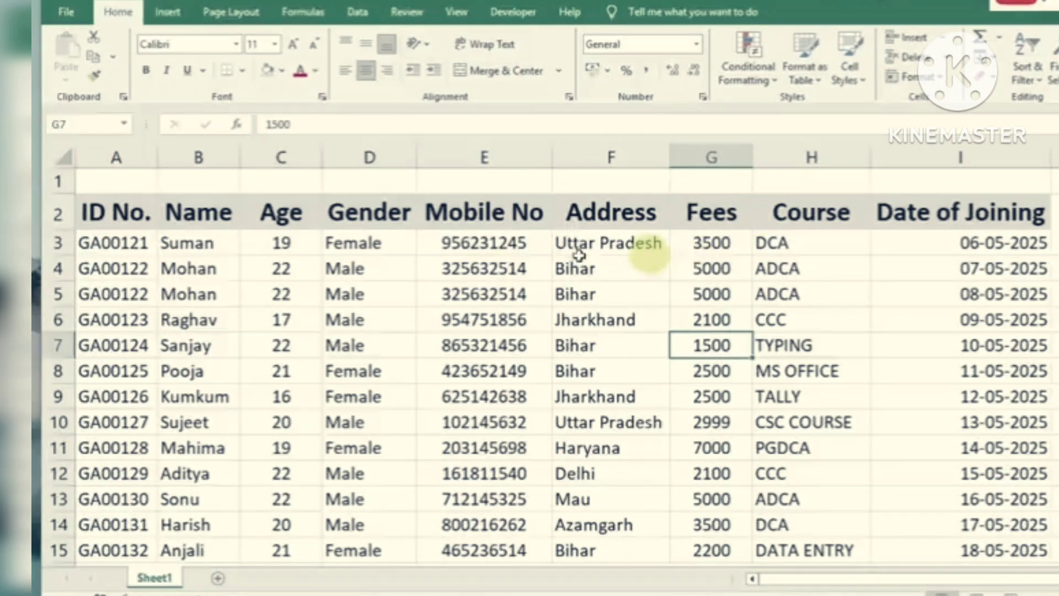
Widen the ID No., Name, Age, Mobile No, Address and Fees columns slightly so their contents have more room
{"action": "left_click_drag", "start_coordinate": [752, 151], "coordinate": [765, 150]}
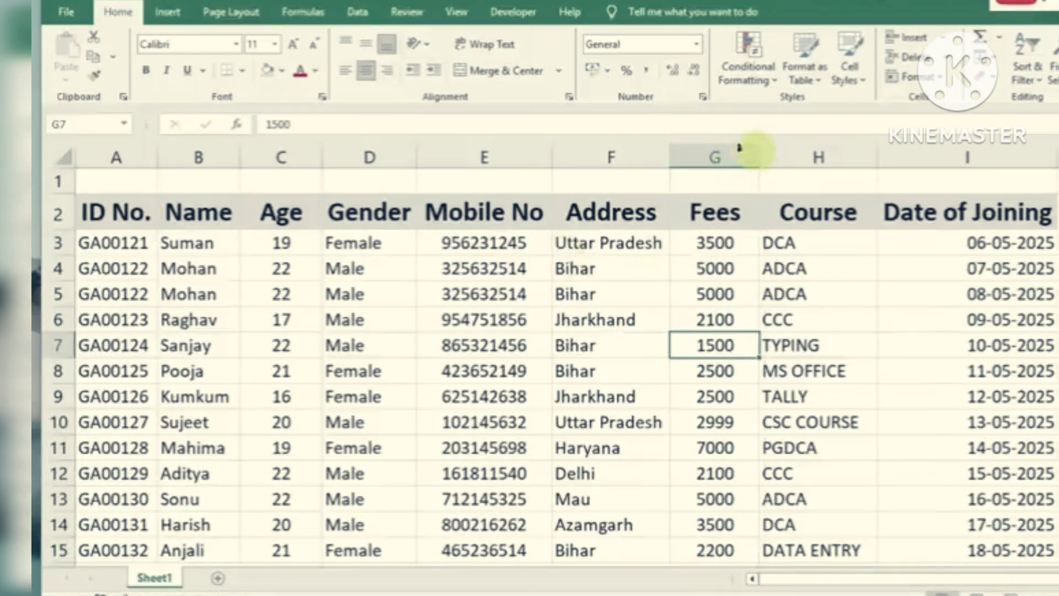
{"action": "left_click_drag", "start_coordinate": [669, 147], "coordinate": [684, 148]}
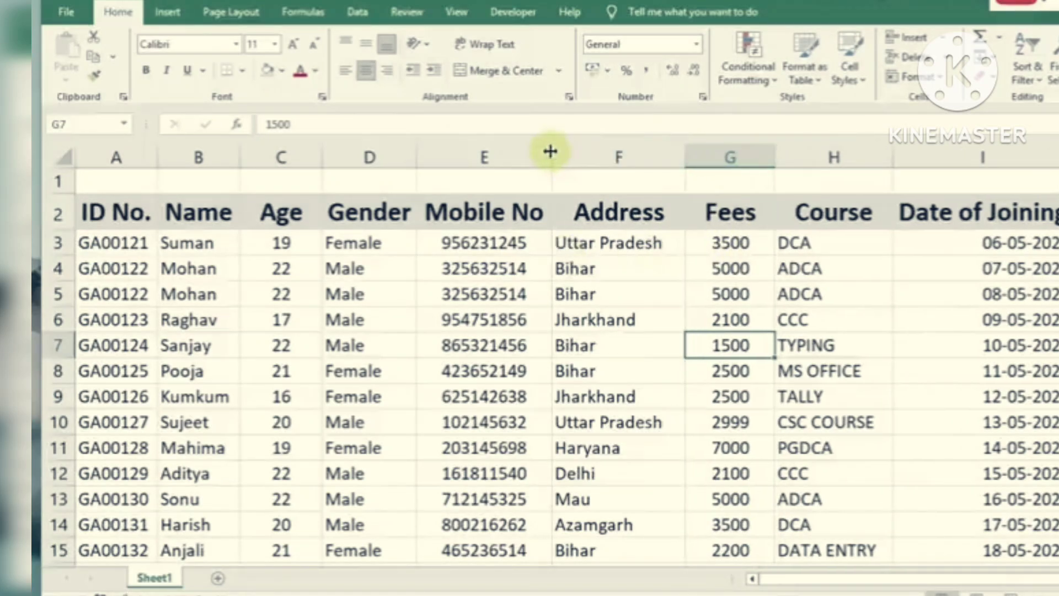
{"action": "left_click_drag", "start_coordinate": [549, 150], "coordinate": [562, 149]}
{"action": "left_click", "coordinate": [389, 333]}
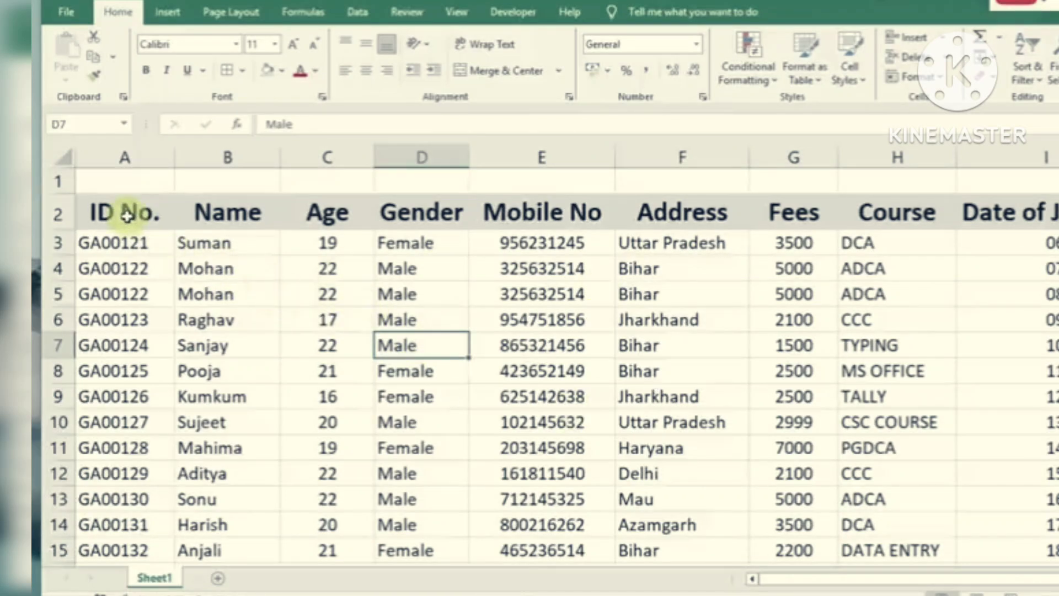
Apply All Borders to the whole student table, including its heading row
{"action": "mouse_move", "coordinate": [126, 216]}
{"action": "left_mouse_down"}
{"action": "mouse_move", "coordinate": [402, 371]}
{"action": "mouse_move", "coordinate": [648, 441]}
{"action": "mouse_move", "coordinate": [957, 501]}
{"action": "mouse_move", "coordinate": [1048, 554]}
{"action": "left_mouse_up"}
{"action": "left_click", "coordinate": [172, 300]}
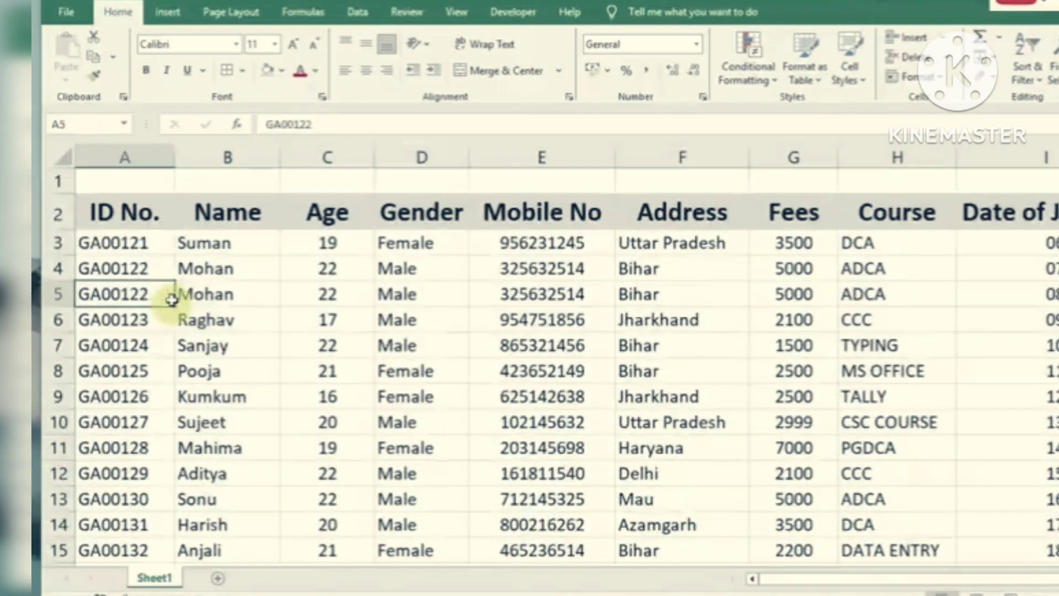
{"action": "left_click", "coordinate": [119, 269]}
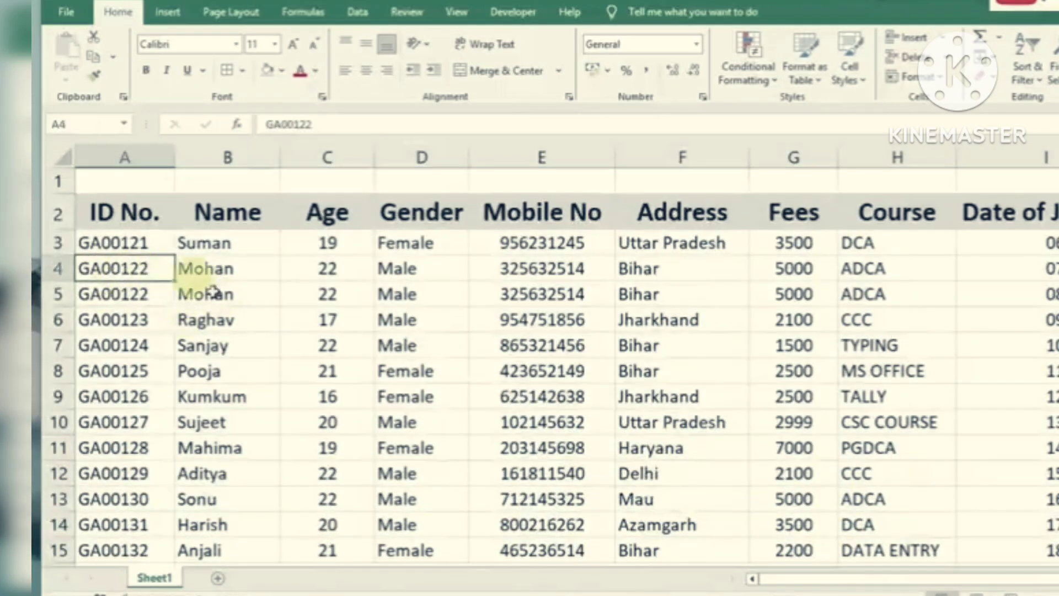
{"action": "key", "text": "ctrl+a"}
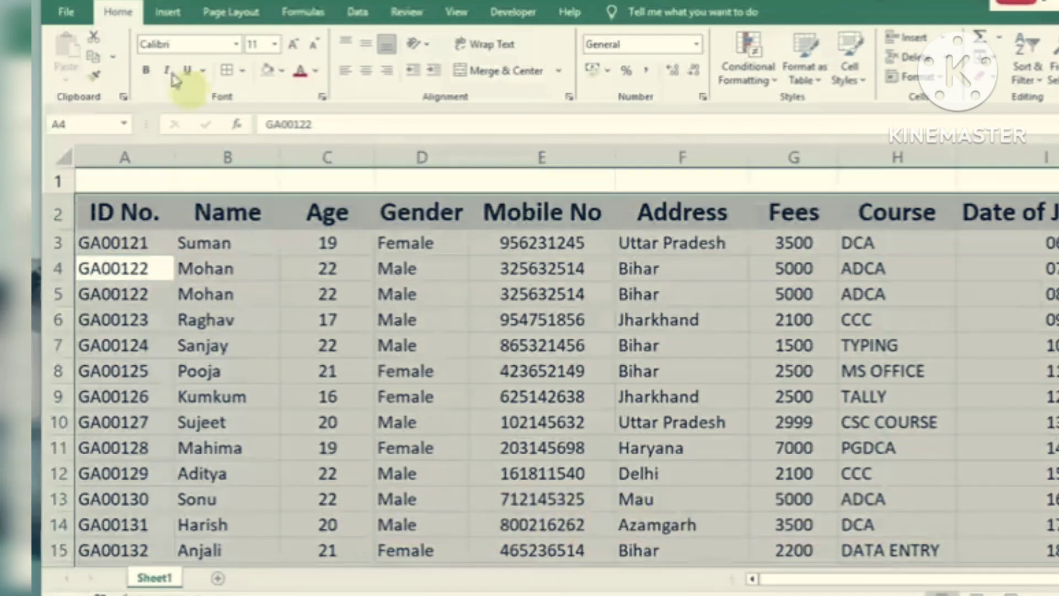
{"action": "left_click", "coordinate": [242, 70]}
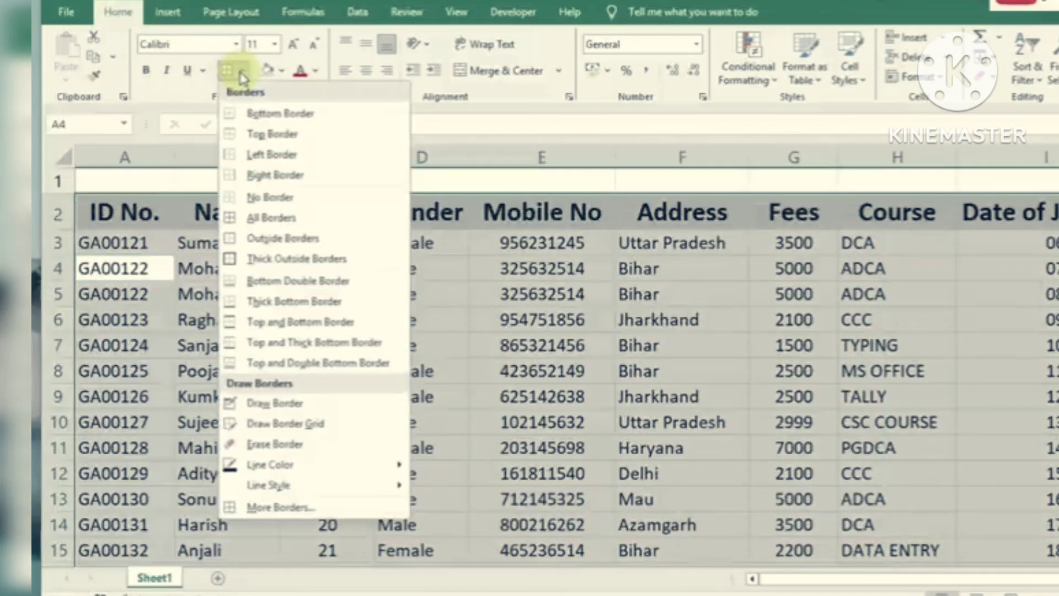
{"action": "left_click", "coordinate": [267, 221]}
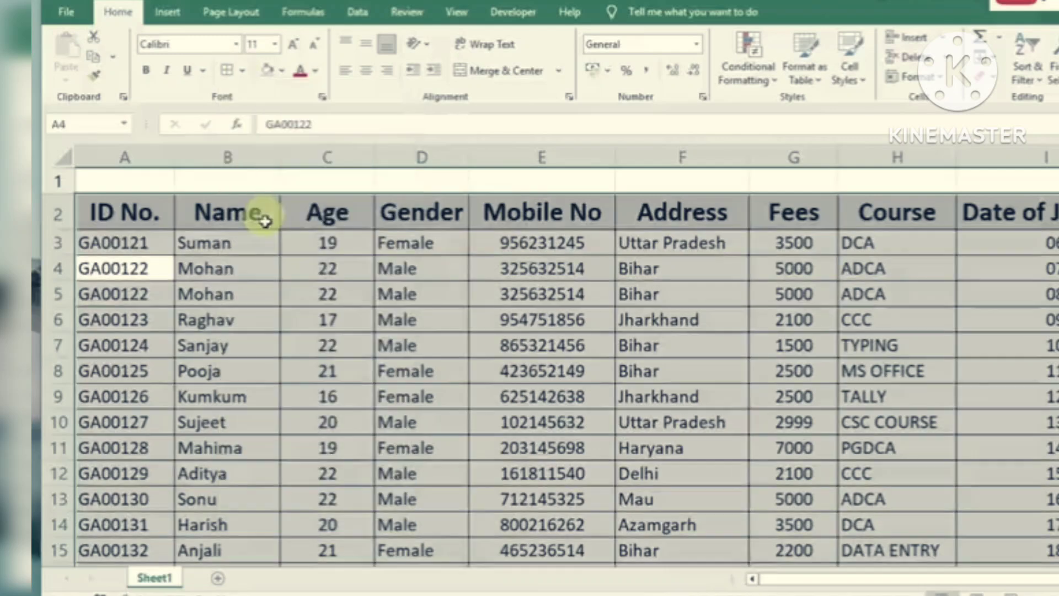
{"action": "left_click", "coordinate": [445, 324]}
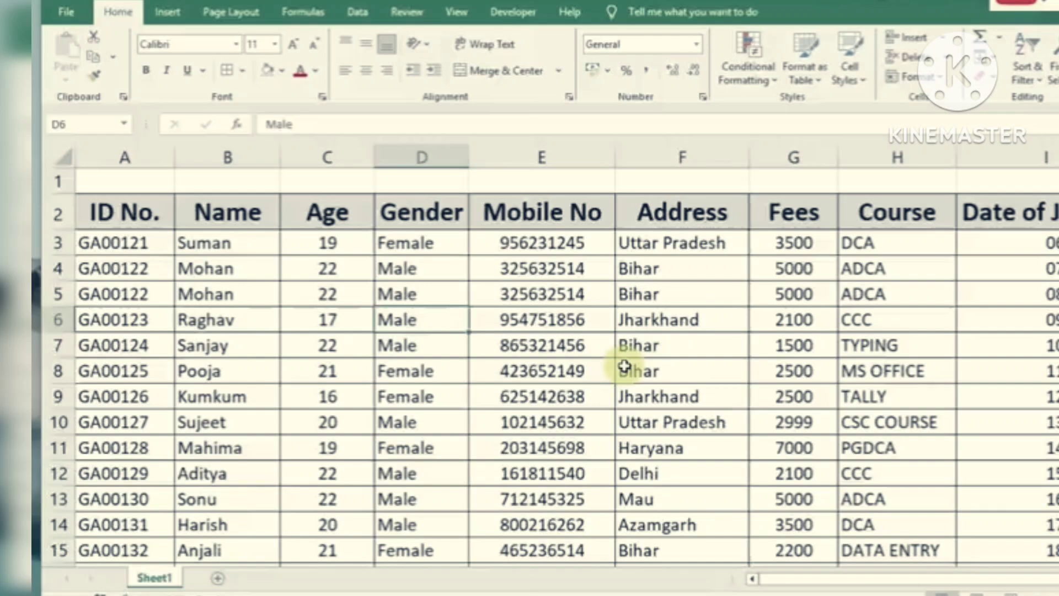
{"action": "left_click", "coordinate": [559, 321]}
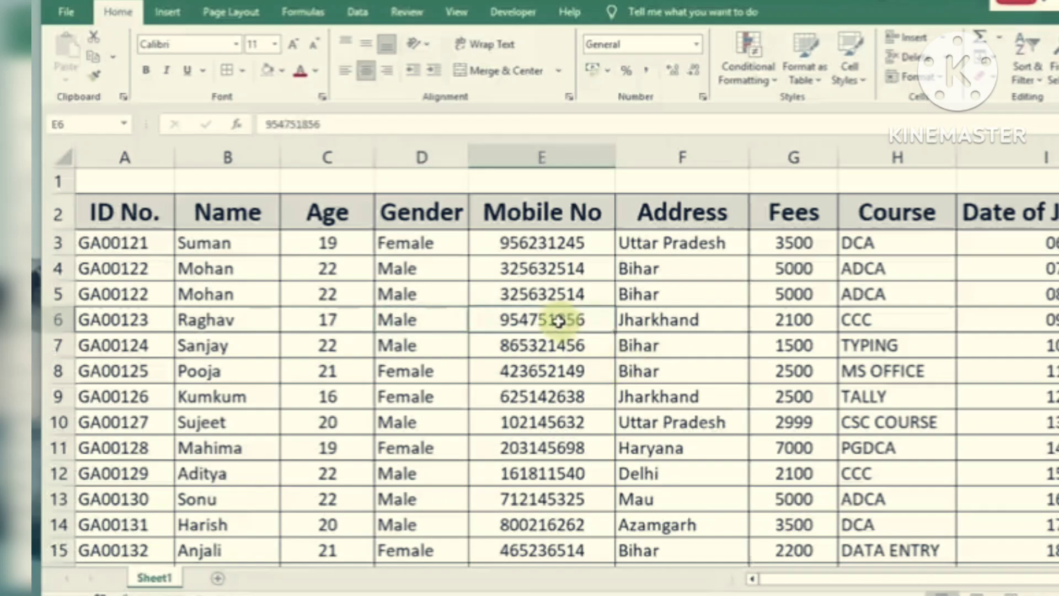
Increase the font size of the student records in A3:I43 to 12, and slightly widen the Course and Fees columns
{"action": "left_click", "coordinate": [130, 245]}
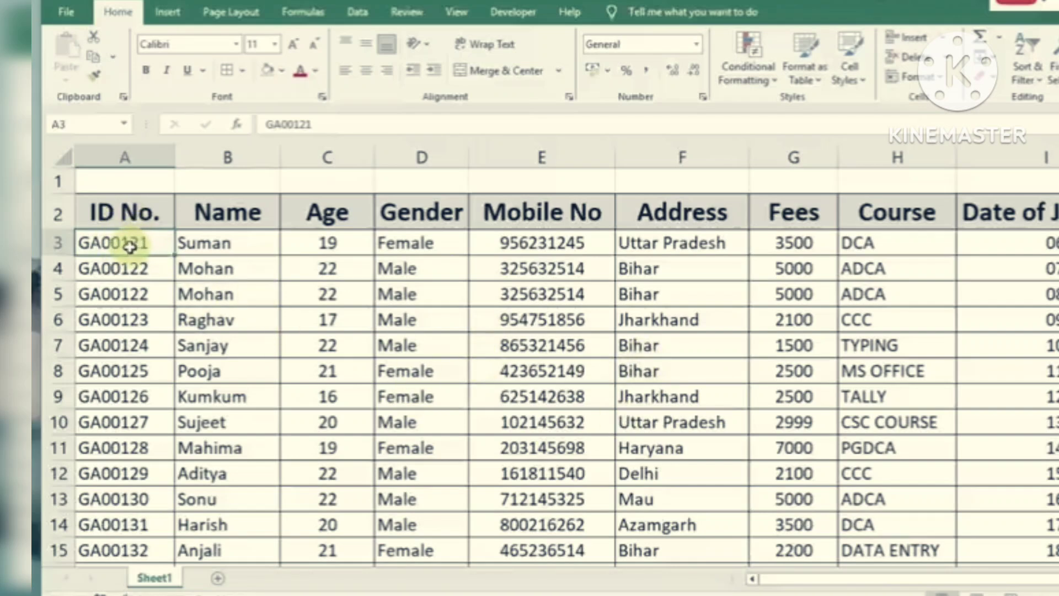
{"action": "scroll", "coordinate": [830, 398], "scroll_direction": "down", "scroll_amount": 13}
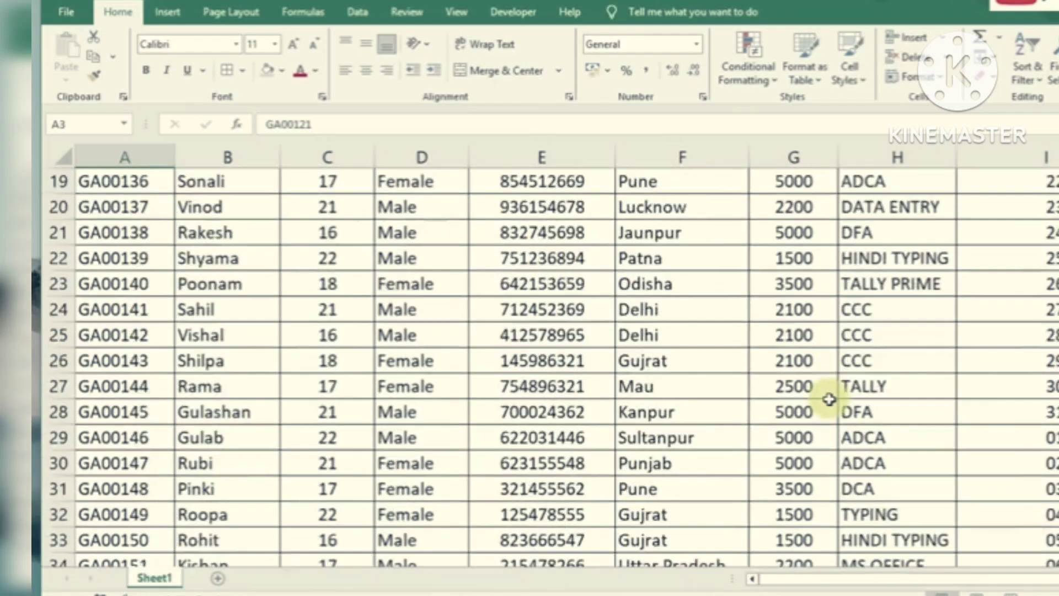
{"action": "scroll", "coordinate": [938, 392], "scroll_direction": "up", "scroll_amount": 2}
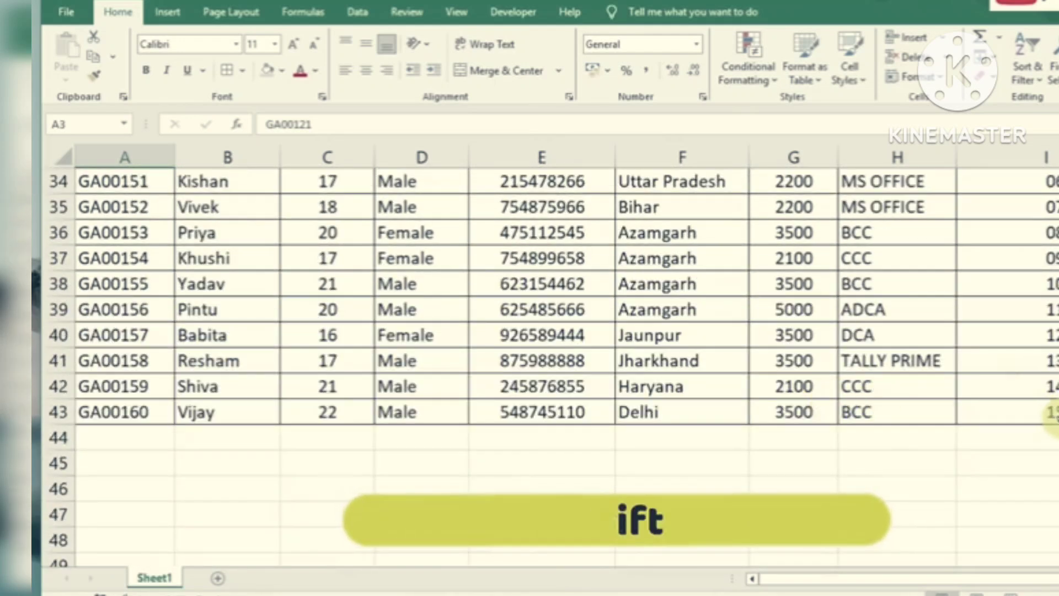
{"action": "left_click", "coordinate": [1053, 413], "text": "shift"}
{"action": "scroll", "coordinate": [1053, 414], "scroll_direction": "up", "scroll_amount": 11}
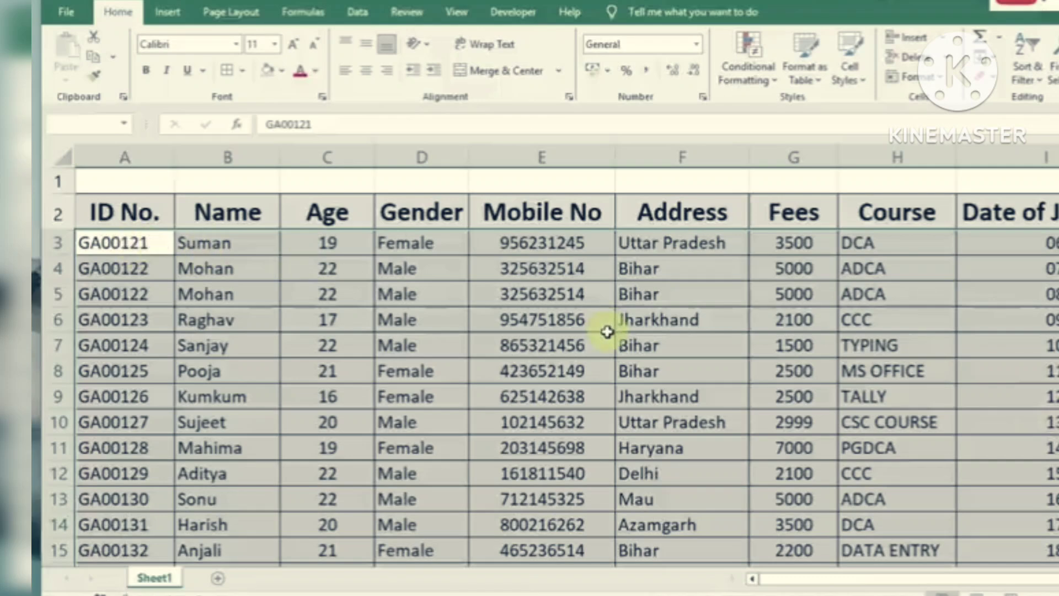
{"action": "left_click", "coordinate": [293, 45]}
{"action": "left_click", "coordinate": [543, 345]}
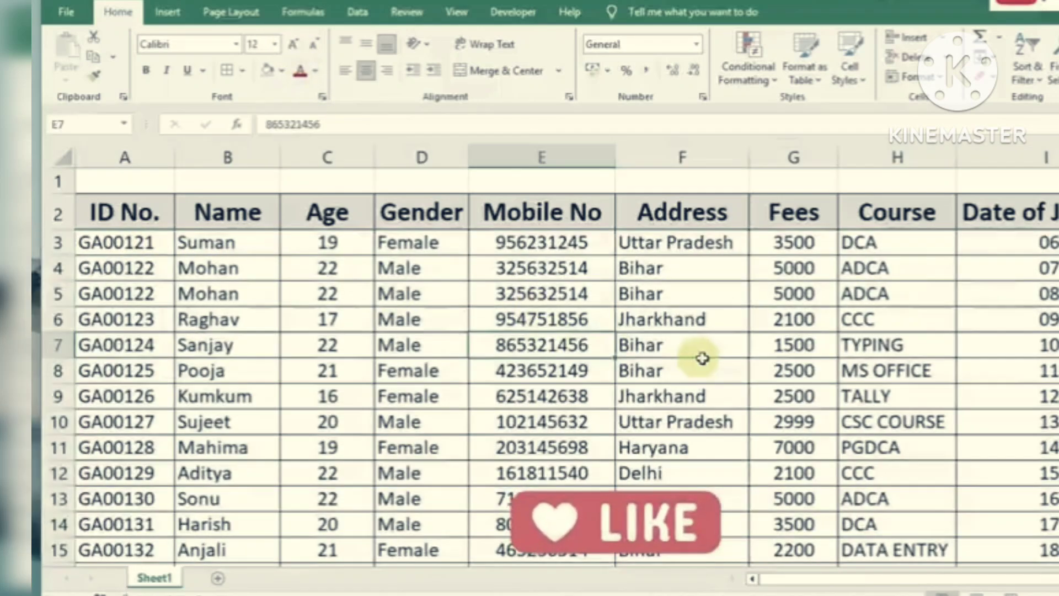
{"action": "left_click_drag", "start_coordinate": [954, 159], "coordinate": [959, 158]}
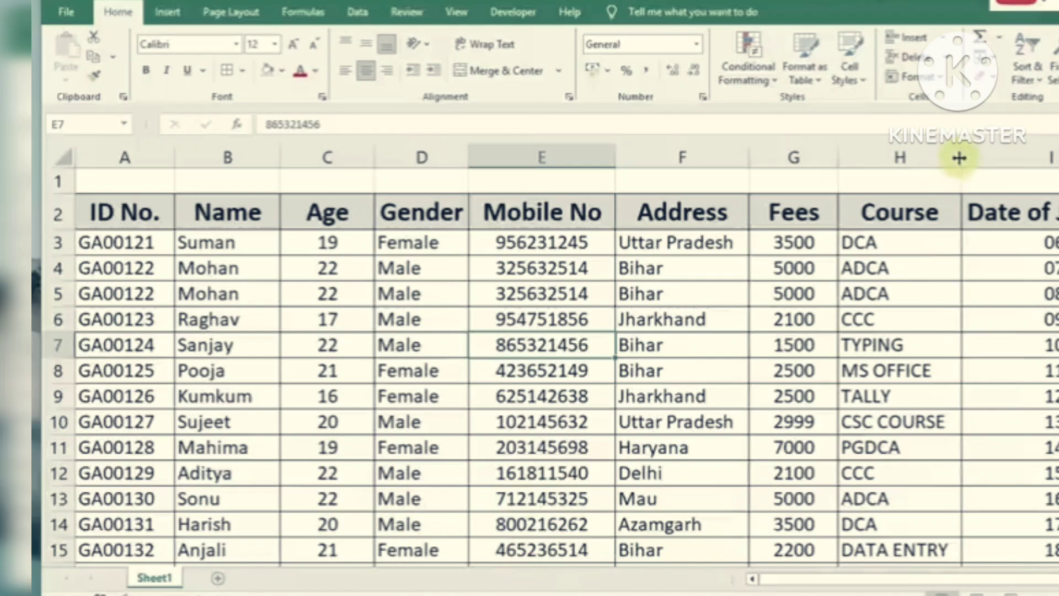
{"action": "left_click_drag", "start_coordinate": [836, 155], "coordinate": [843, 156]}
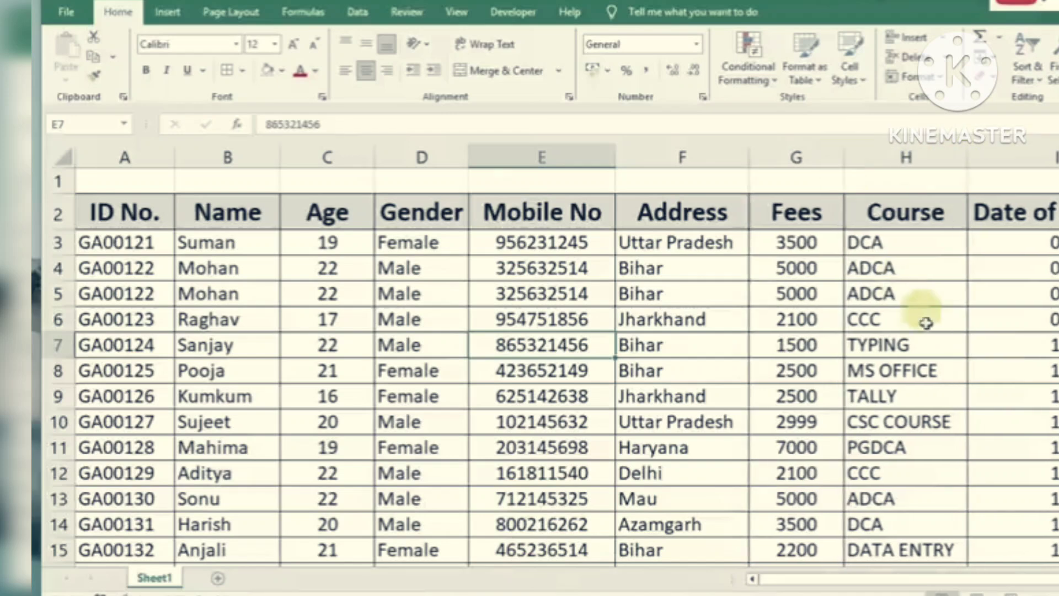
Delete the empty row 1 above the headings, and insert a blank row in its place
{"action": "left_click", "coordinate": [111, 177]}
{"action": "mouse_move", "coordinate": [265, 178]}
{"action": "left_mouse_down"}
{"action": "mouse_move", "coordinate": [1042, 179]}
{"action": "mouse_move", "coordinate": [995, 189]}
{"action": "left_mouse_up"}
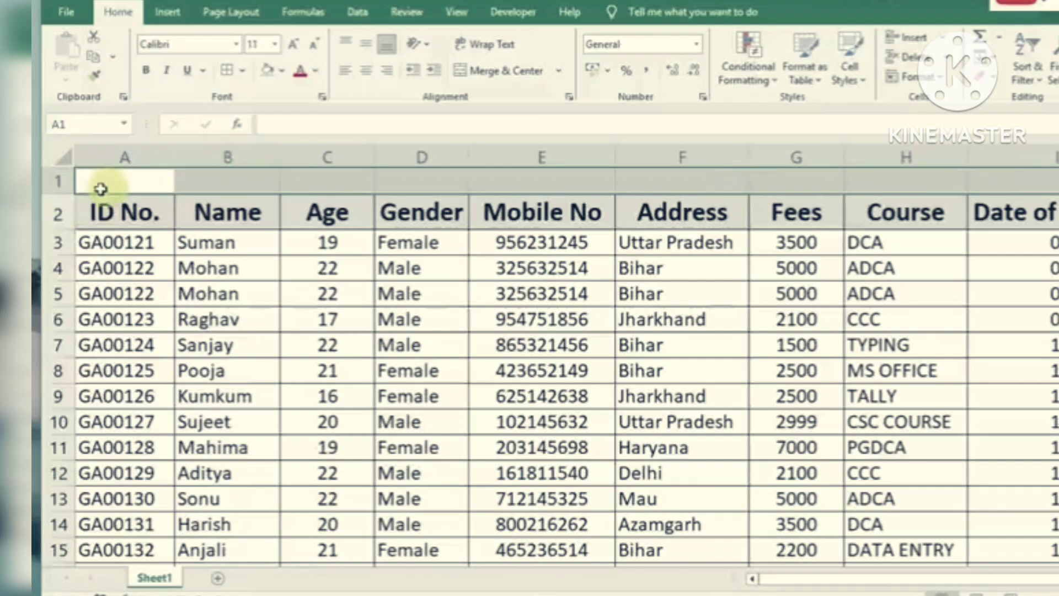
{"action": "left_click", "coordinate": [223, 268]}
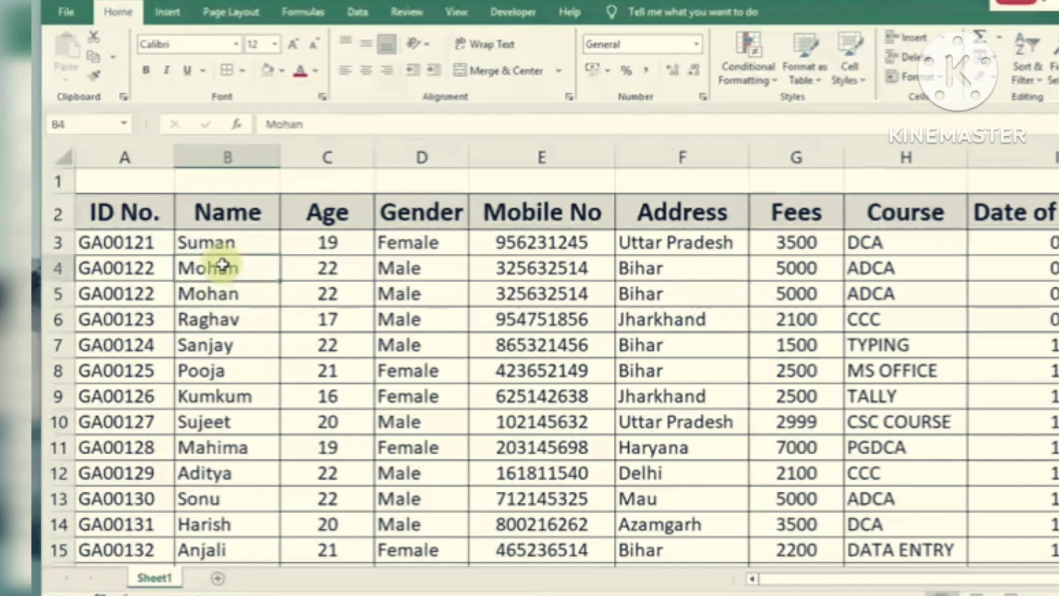
{"action": "left_click", "coordinate": [56, 179]}
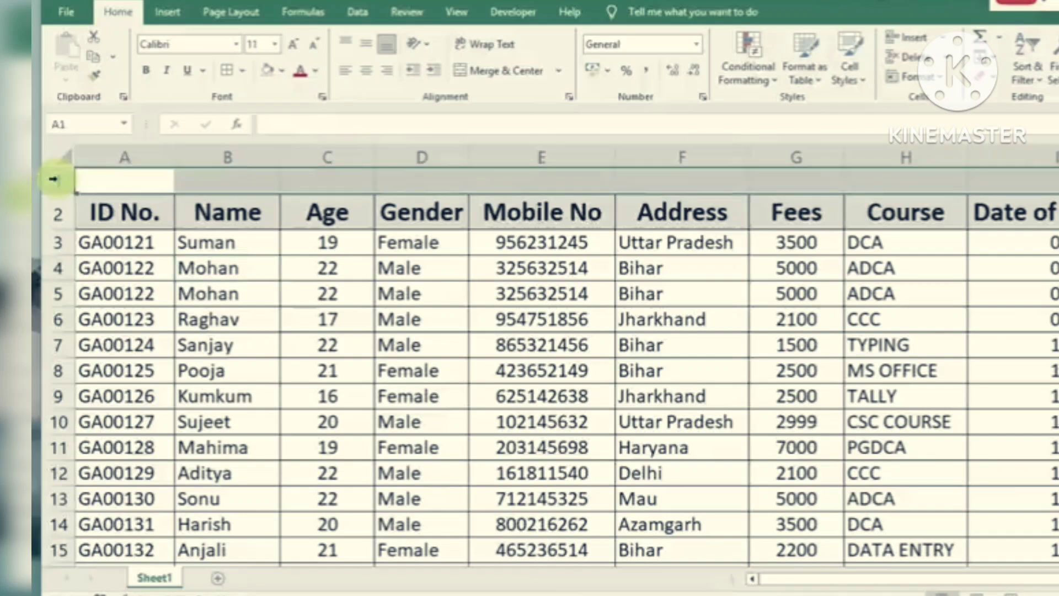
{"action": "right_click", "coordinate": [55, 182]}
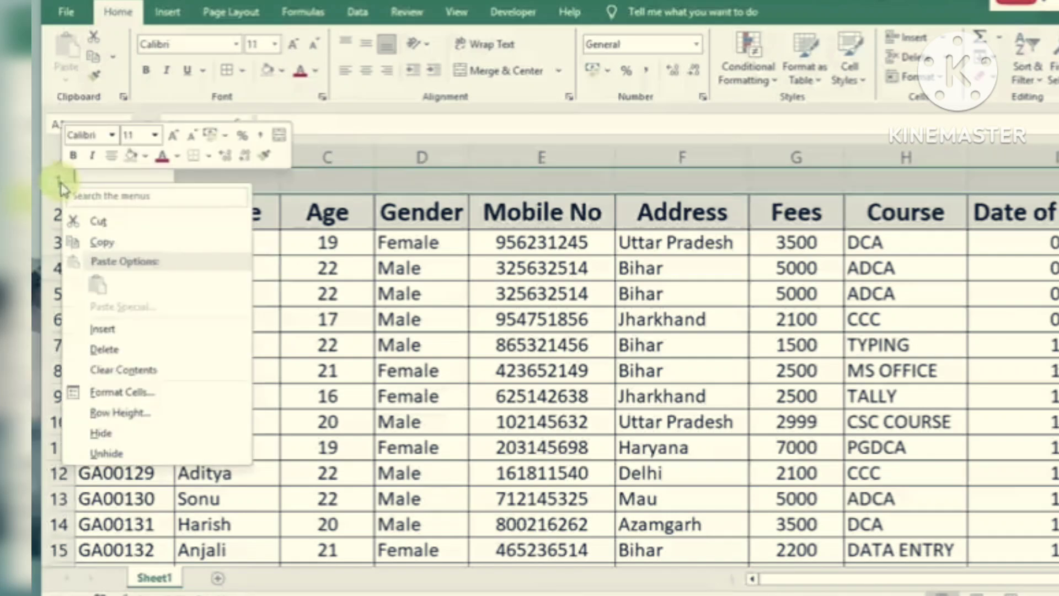
{"action": "left_click", "coordinate": [104, 346]}
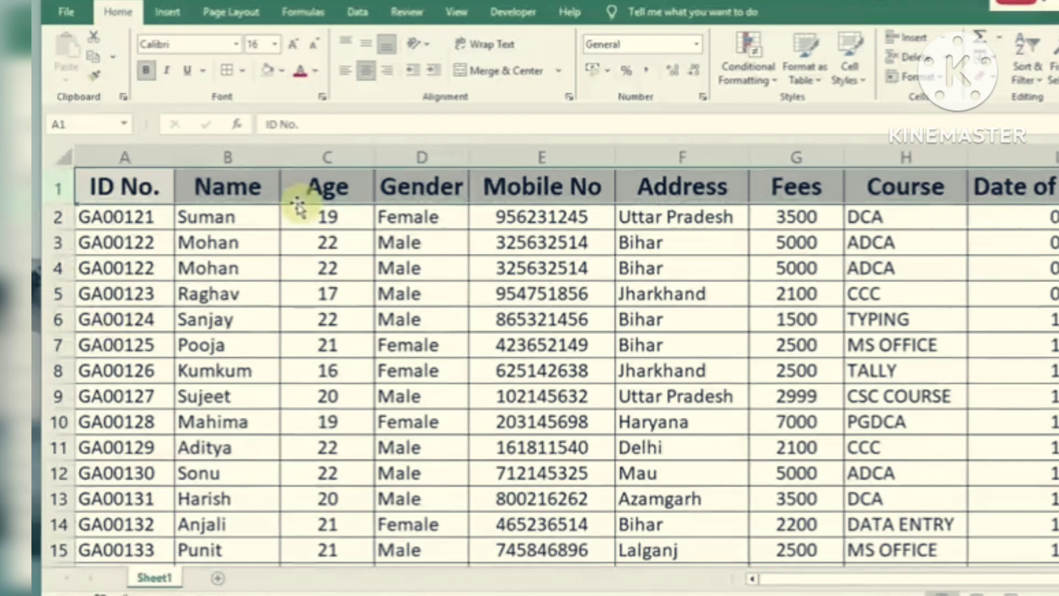
{"action": "right_click", "coordinate": [53, 193]}
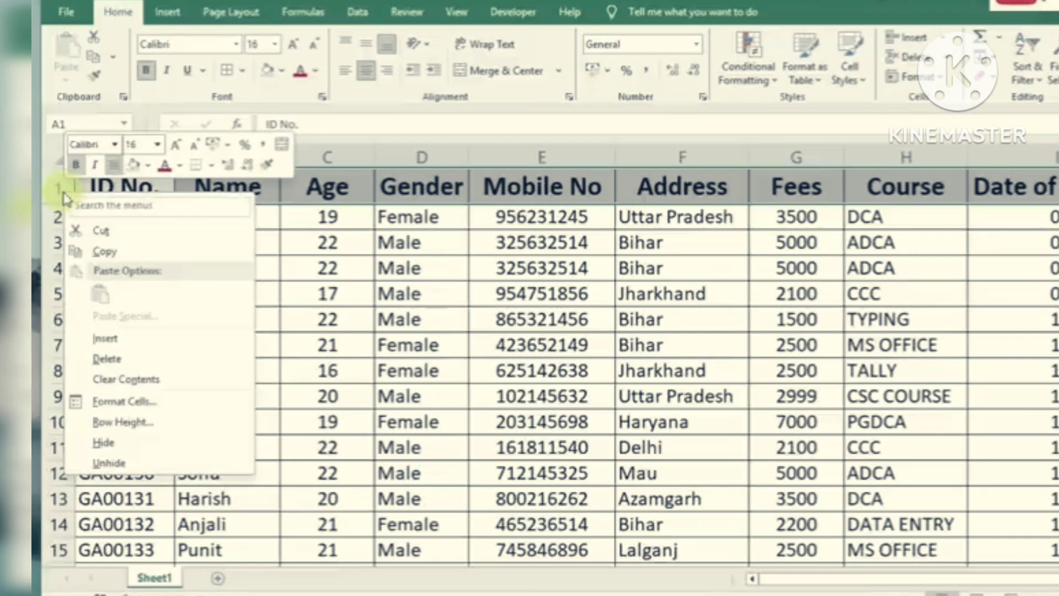
{"action": "left_click", "coordinate": [115, 340]}
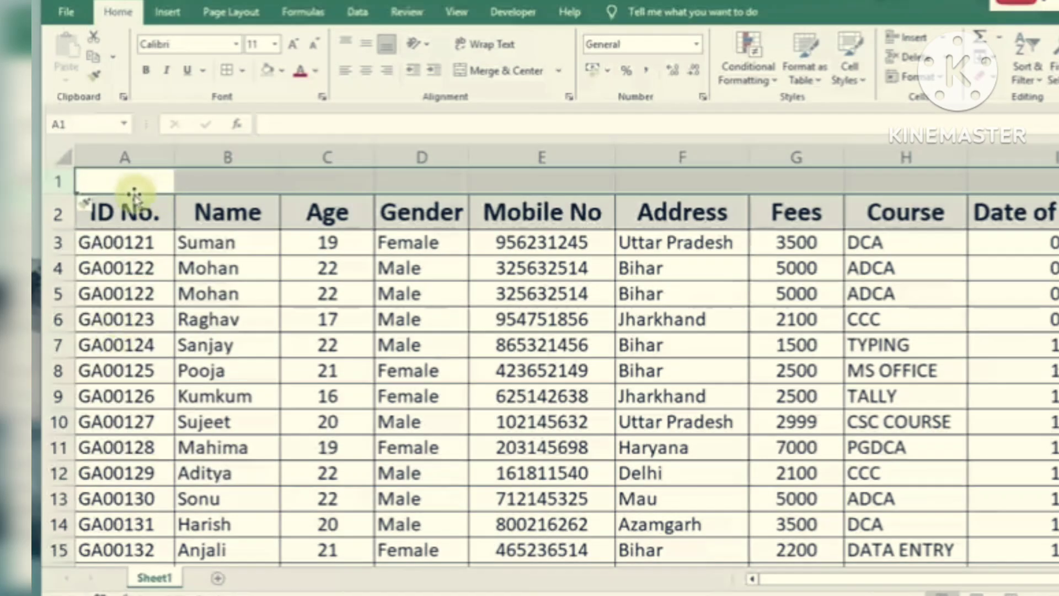
{"action": "left_click", "coordinate": [297, 270]}
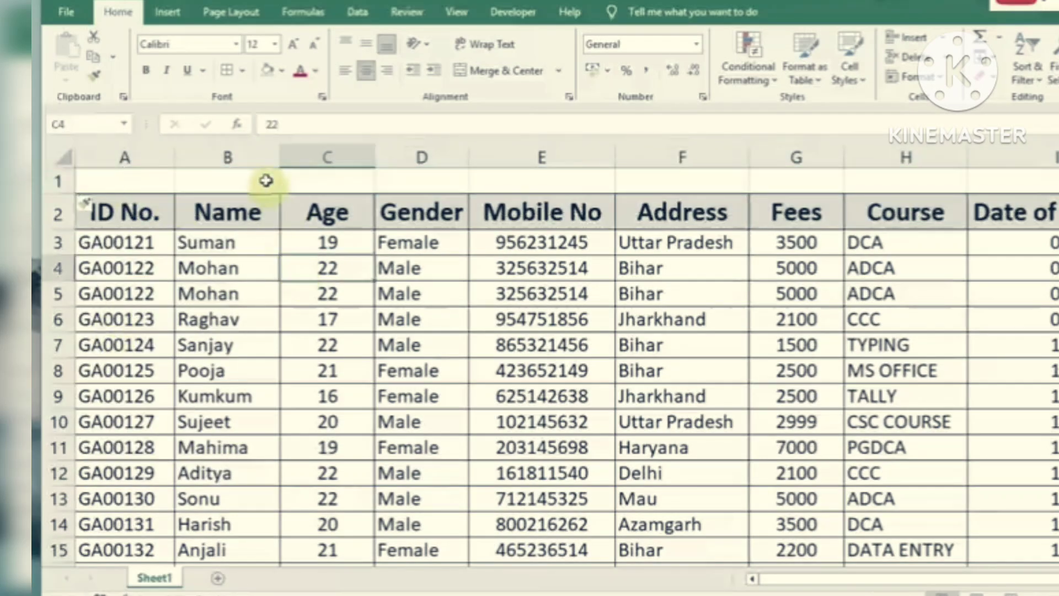
Insert a blank column between Name and Age, and delete that blank column again
{"action": "left_click", "coordinate": [305, 157]}
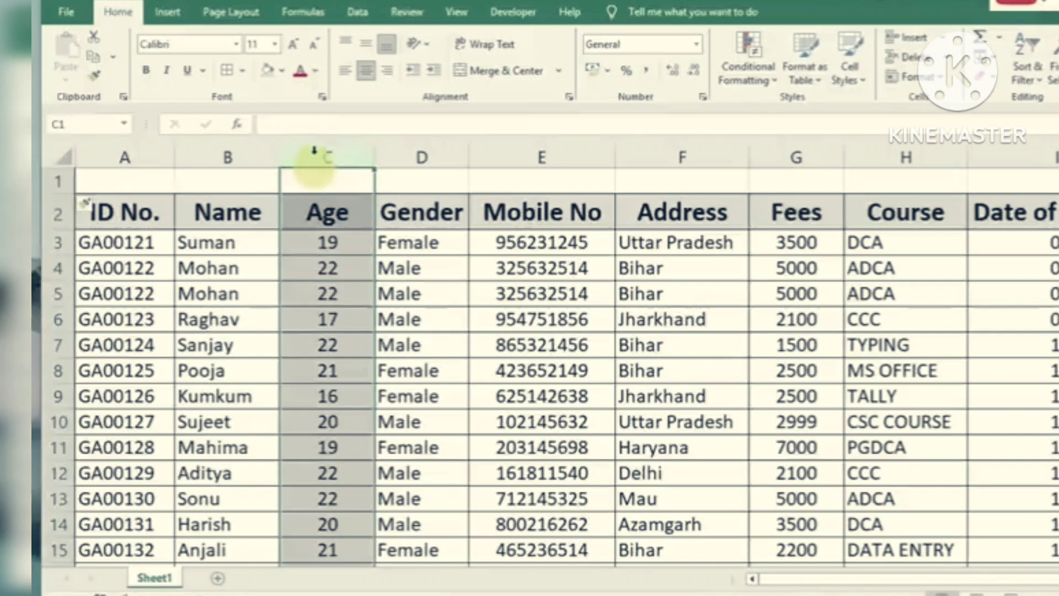
{"action": "right_click", "coordinate": [312, 159]}
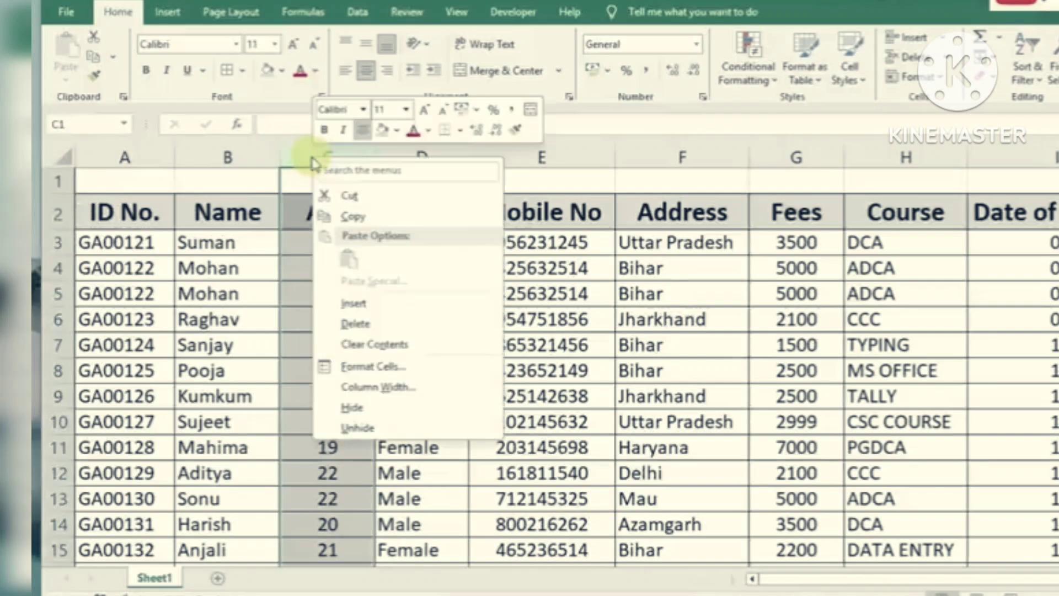
{"action": "left_click", "coordinate": [351, 302]}
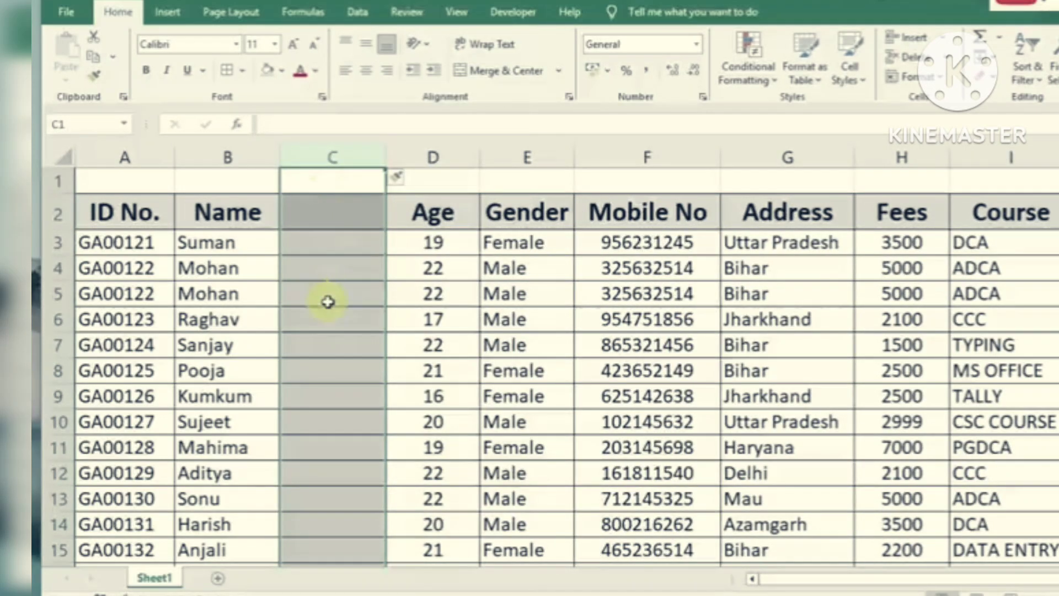
{"action": "right_click", "coordinate": [336, 160]}
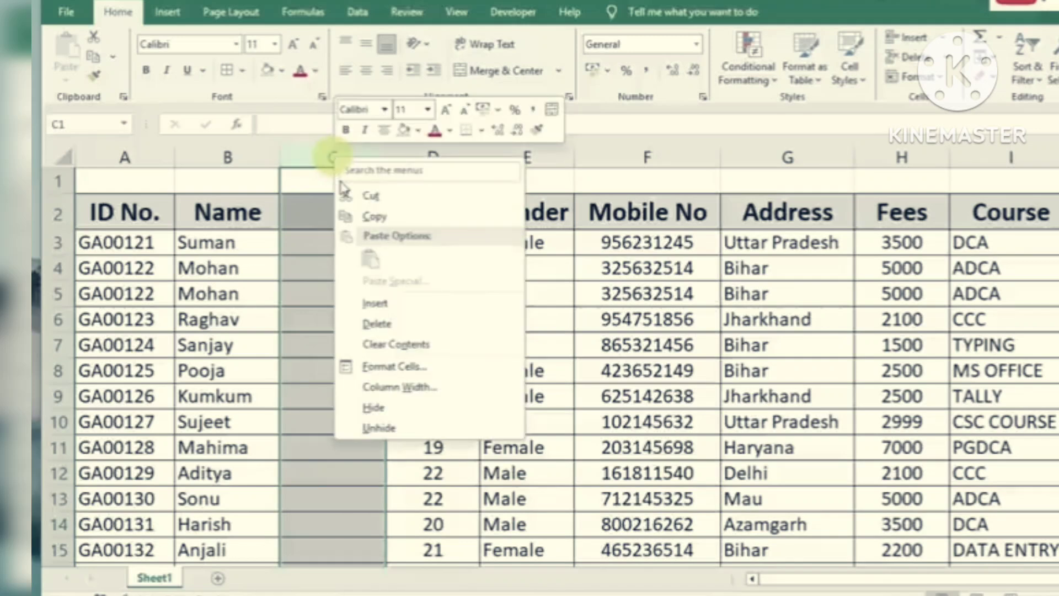
{"action": "left_click", "coordinate": [366, 328]}
{"action": "left_click", "coordinate": [388, 294]}
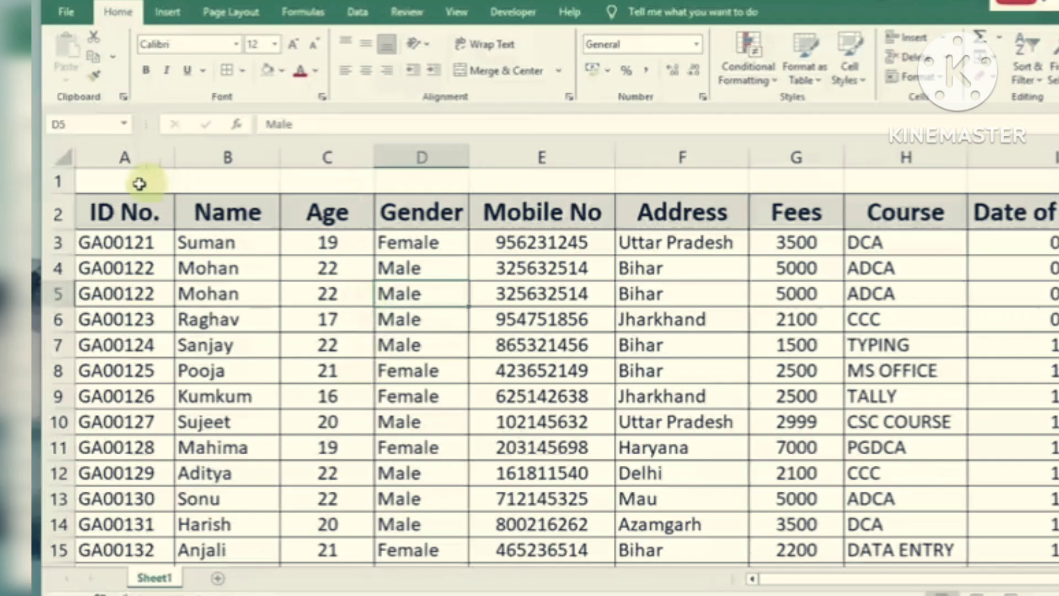
Merge and centre A1:I1 above the headings and enter the title "Gulab Academy.in" there
{"action": "left_click_drag", "start_coordinate": [143, 178], "coordinate": [1048, 188]}
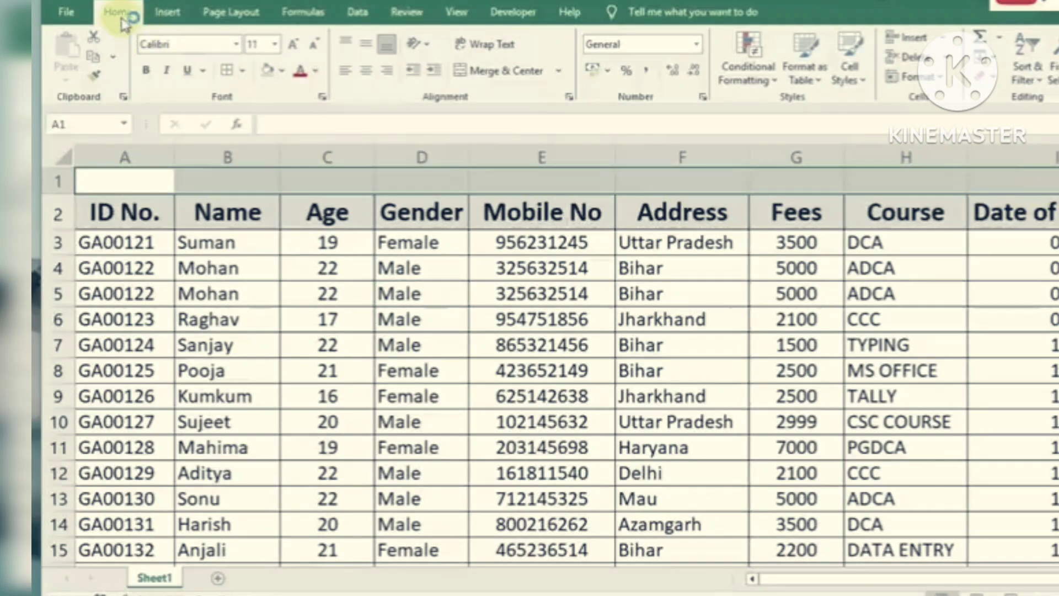
{"action": "left_click", "coordinate": [496, 71]}
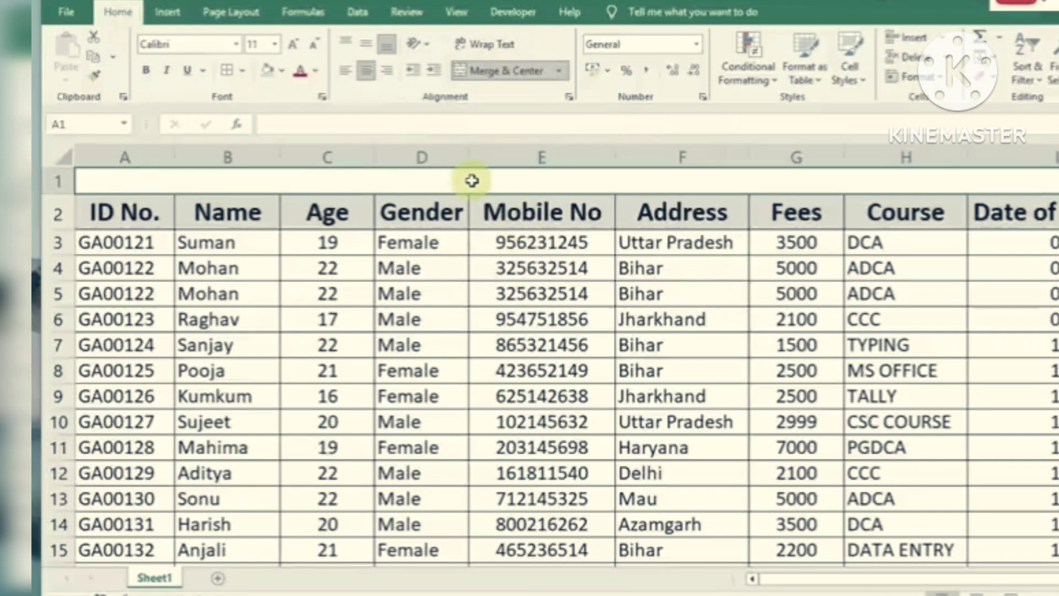
{"action": "type", "text": "Gulab Ac"}
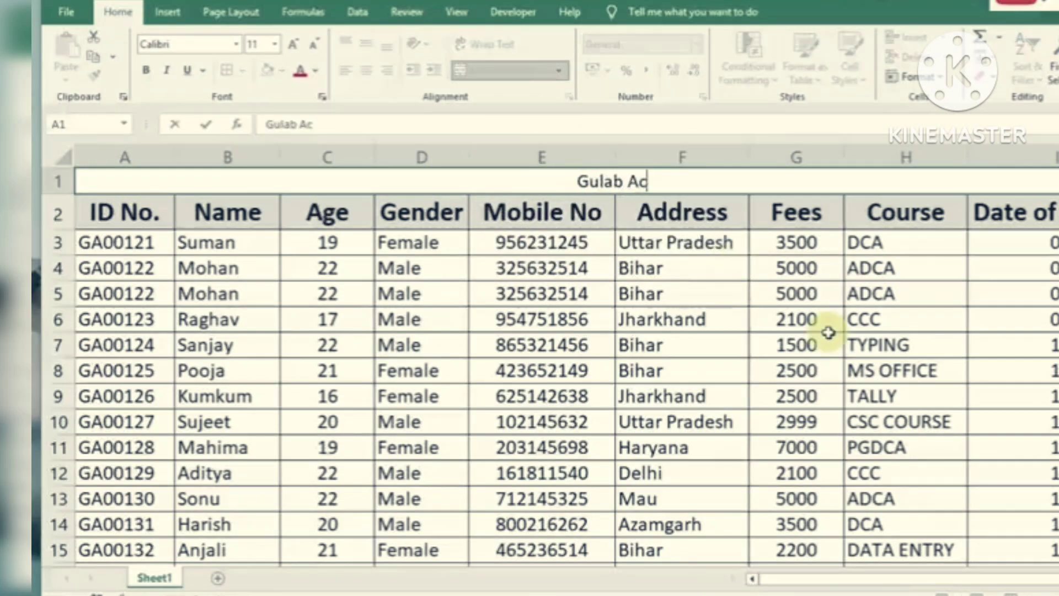
{"action": "type", "text": "ademy.in"}
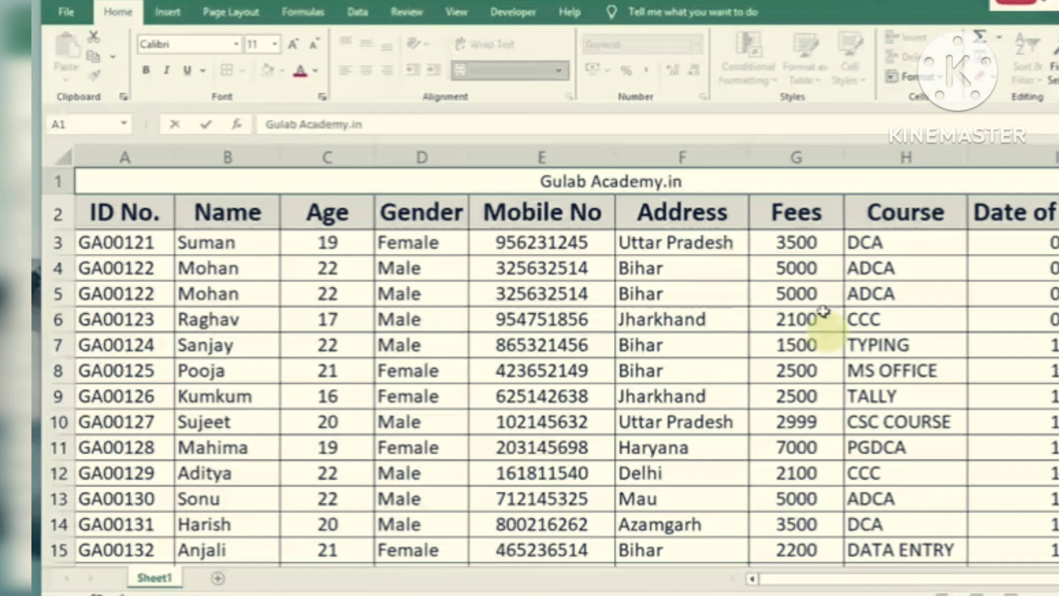
{"action": "left_click", "coordinate": [814, 292]}
{"action": "left_click", "coordinate": [696, 185]}
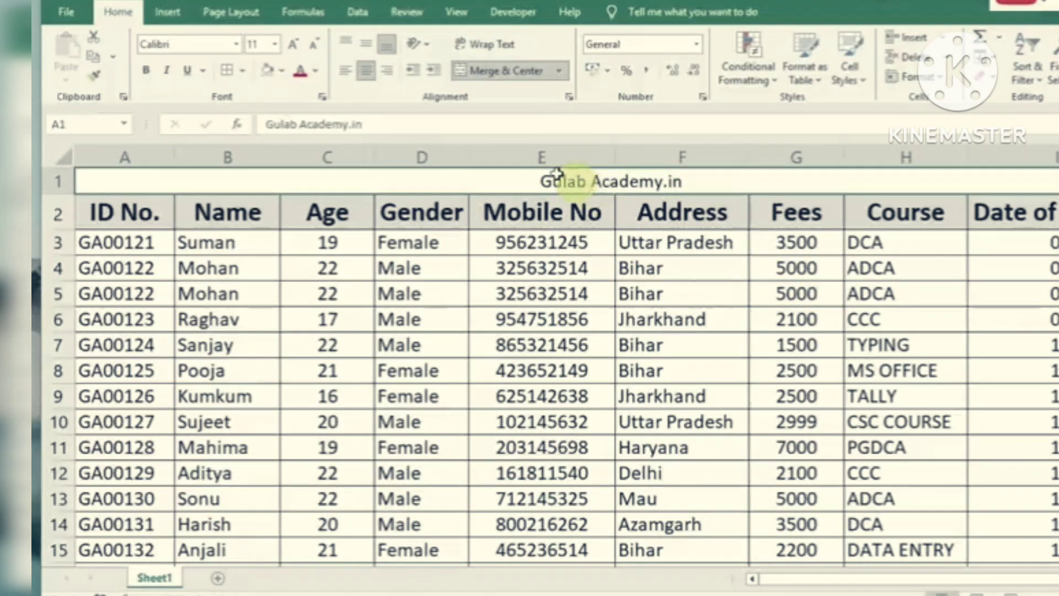
Increase the font size of the "Gulab Academy.in" title in row 1 to 18 and make it bold
{"action": "left_click", "coordinate": [294, 45]}
{"action": "left_click", "coordinate": [294, 46]}
{"action": "left_click", "coordinate": [294, 45]}
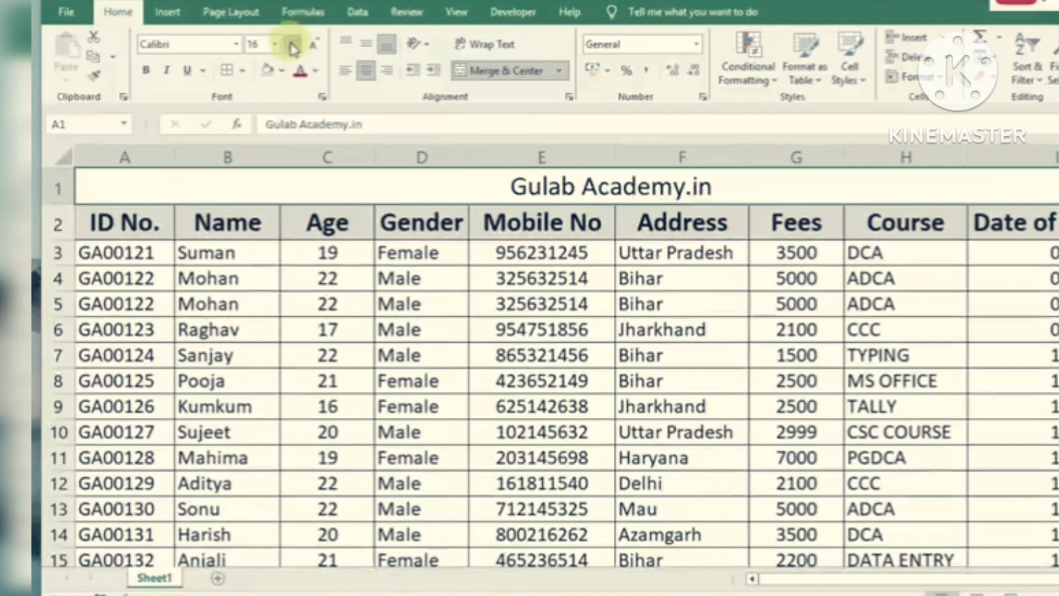
{"action": "left_click", "coordinate": [294, 46]}
{"action": "left_click", "coordinate": [146, 70]}
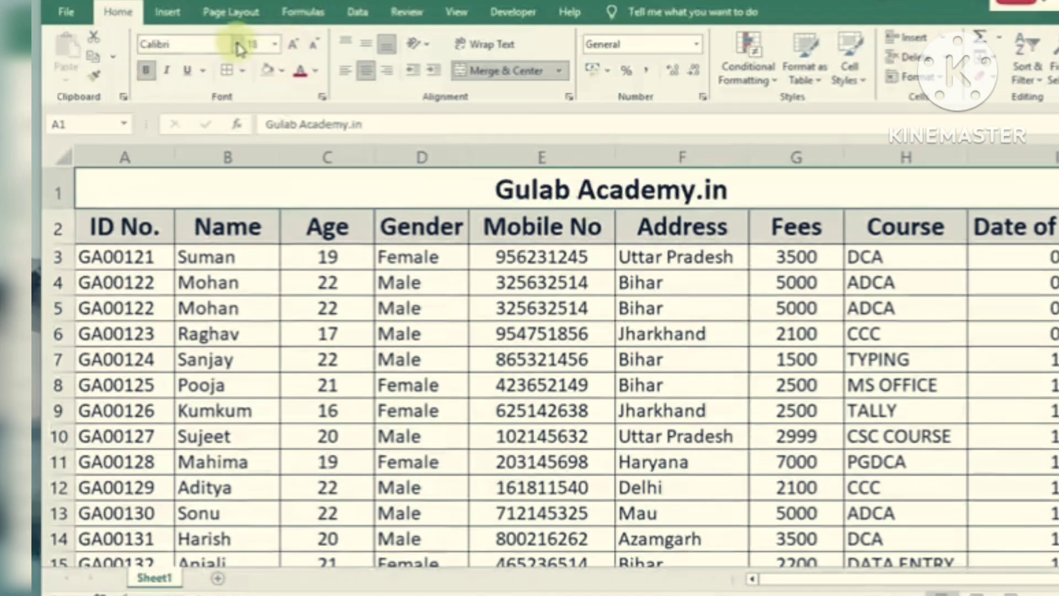
Change the font of the title in row 1 to Forte
{"action": "left_click", "coordinate": [236, 44]}
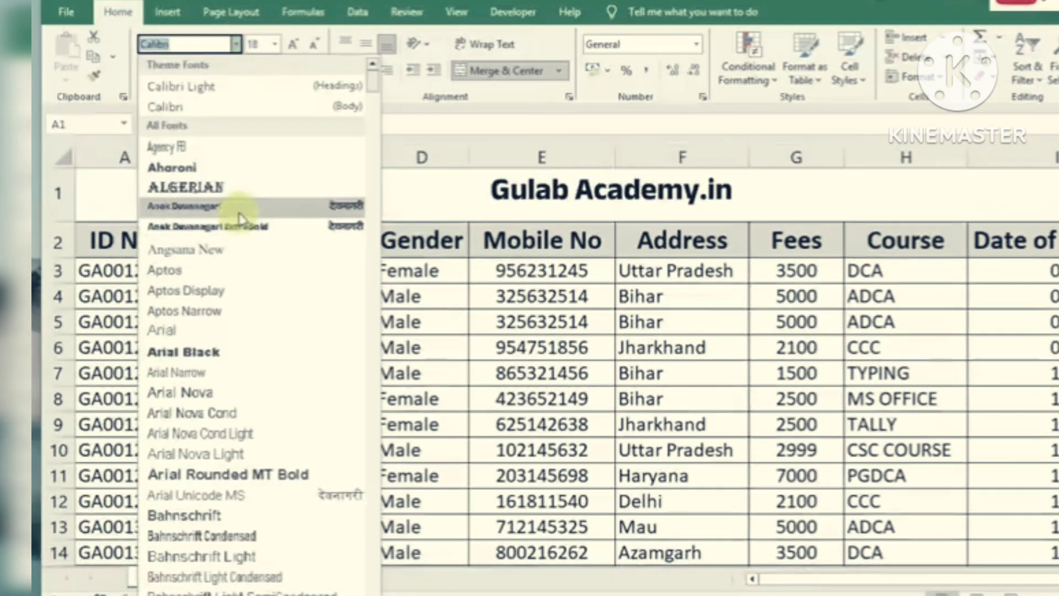
{"action": "scroll", "coordinate": [167, 149], "scroll_direction": "down", "scroll_amount": 20}
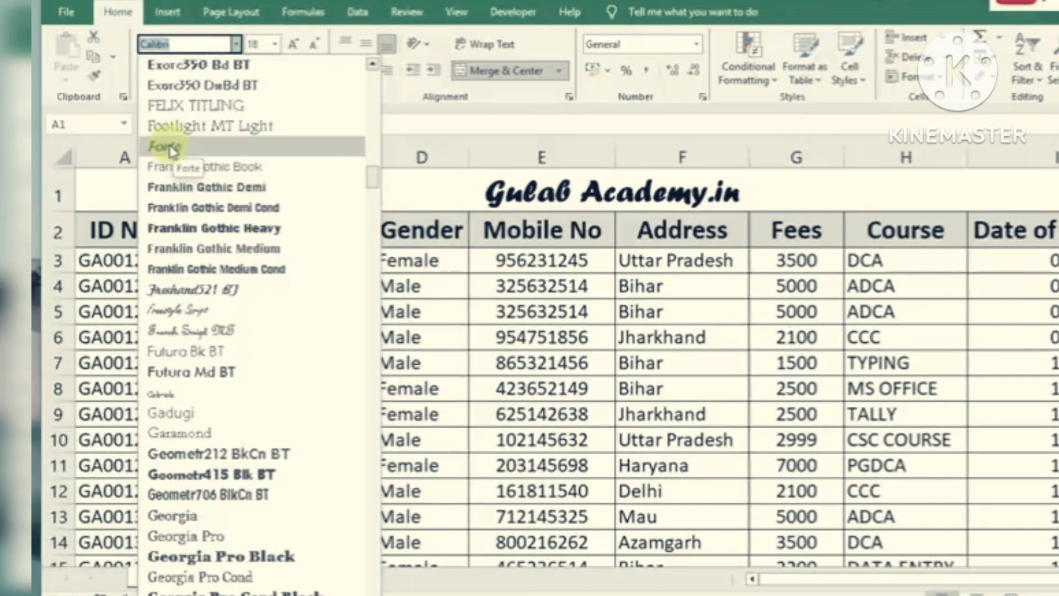
{"action": "left_click", "coordinate": [172, 147]}
Fill the merged title cell with the standard light blue colour and set its text colour to white
{"action": "left_click", "coordinate": [281, 71]}
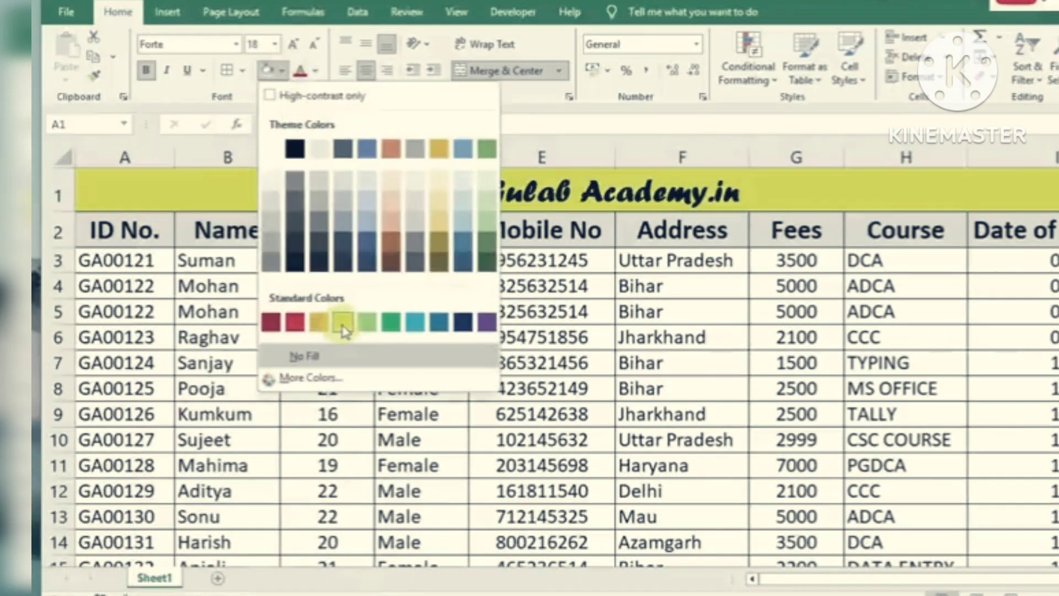
{"action": "left_click", "coordinate": [416, 325]}
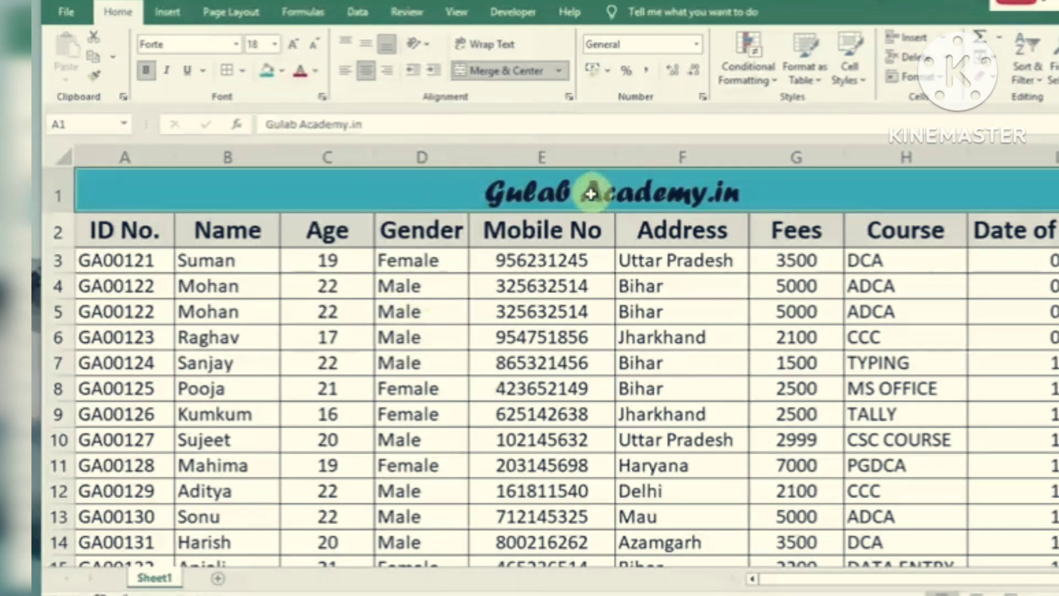
{"action": "left_click", "coordinate": [316, 70]}
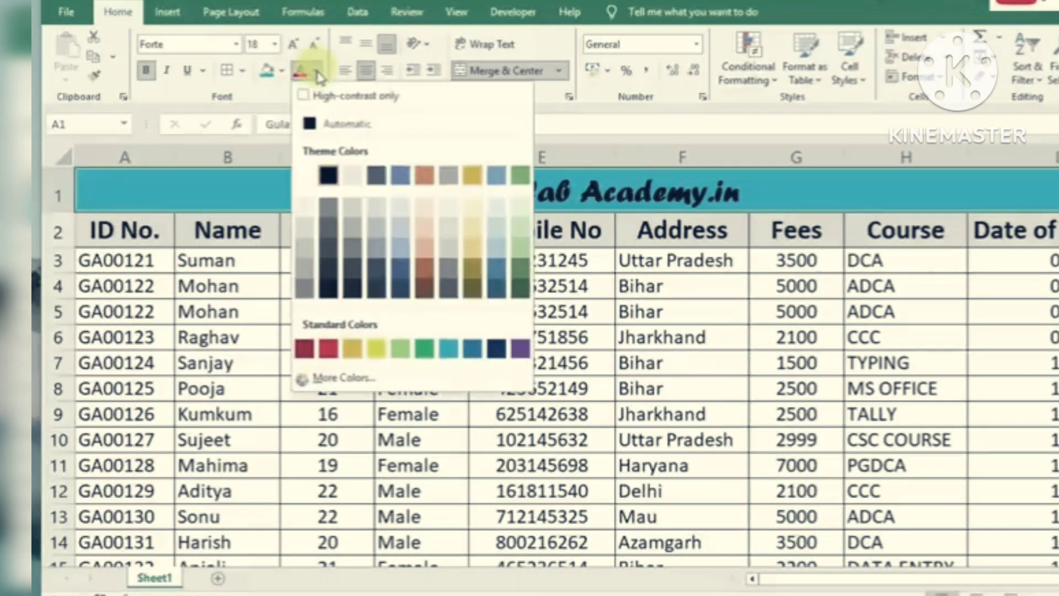
{"action": "left_click", "coordinate": [305, 182]}
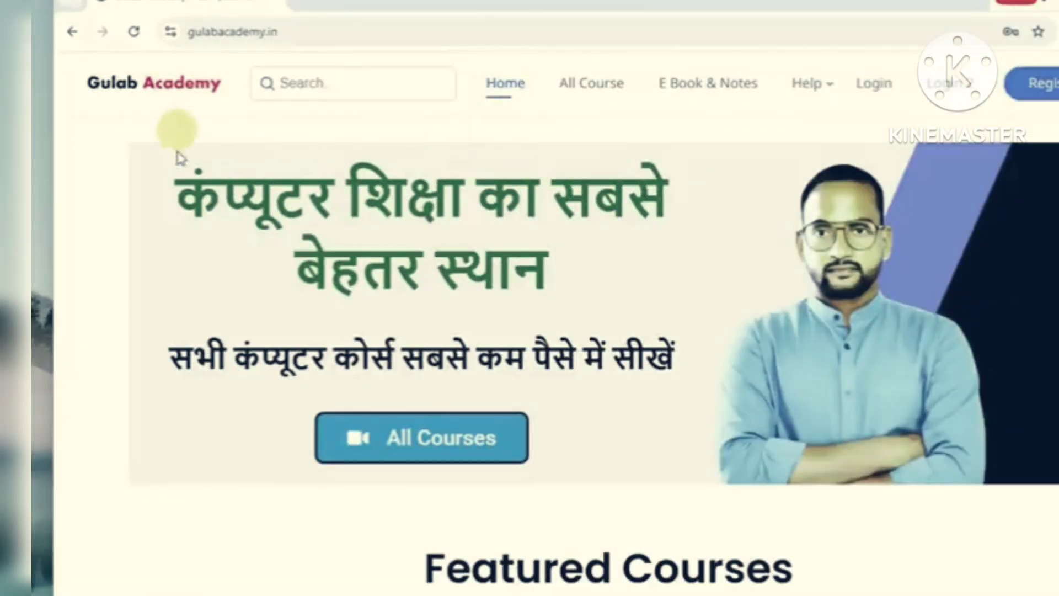
Switch to the browser and look through the gulabacademy.in home page, from the featured courses to the WhatsApp contact banner
{"action": "scroll", "coordinate": [253, 272], "scroll_direction": "down", "scroll_amount": 10}
{"action": "scroll", "coordinate": [486, 270], "scroll_direction": "up", "scroll_amount": 10}
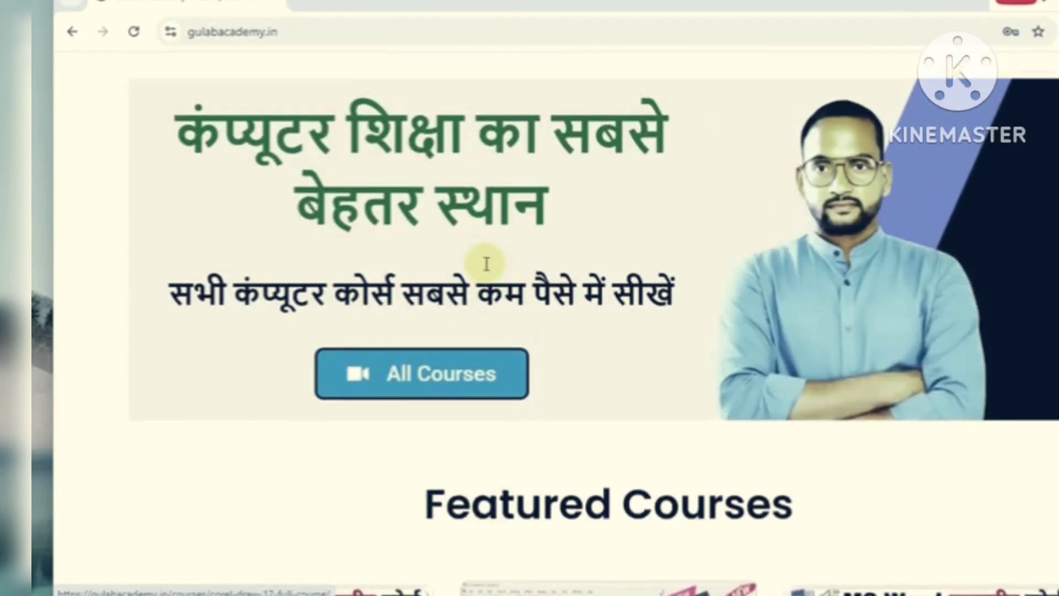
{"action": "scroll", "coordinate": [680, 300], "scroll_direction": "down", "scroll_amount": 8}
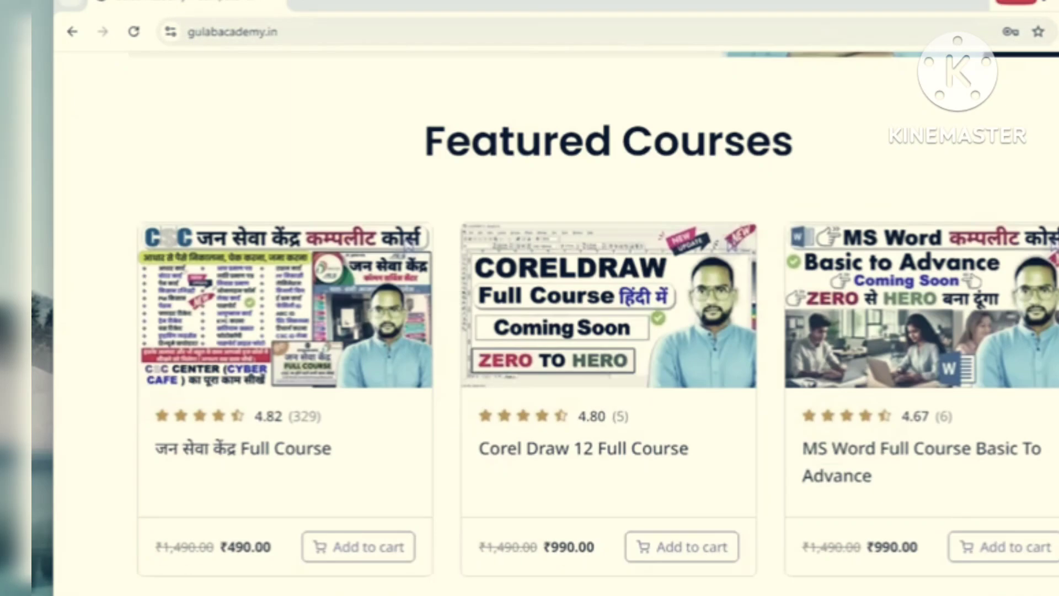
{"action": "scroll", "coordinate": [556, 309], "scroll_direction": "down", "scroll_amount": 6}
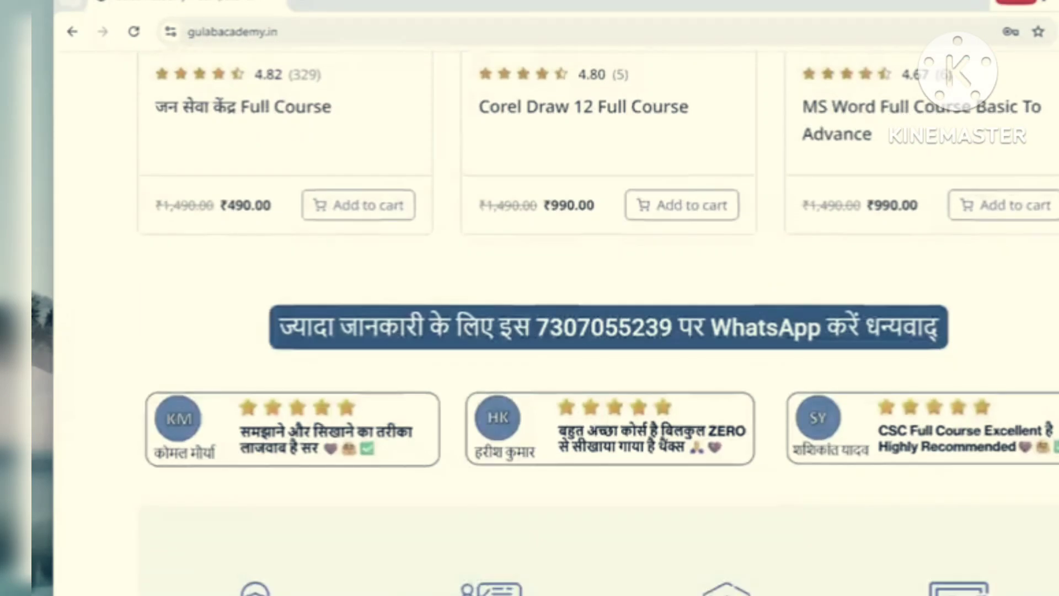
{"action": "key", "text": "alt+Left"}
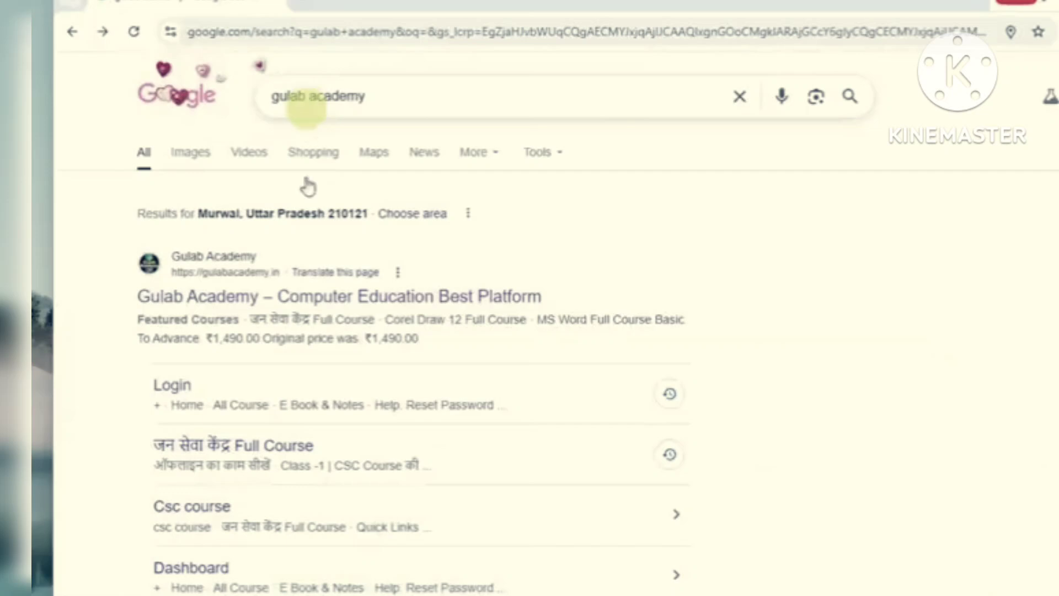
{"action": "left_click", "coordinate": [266, 299]}
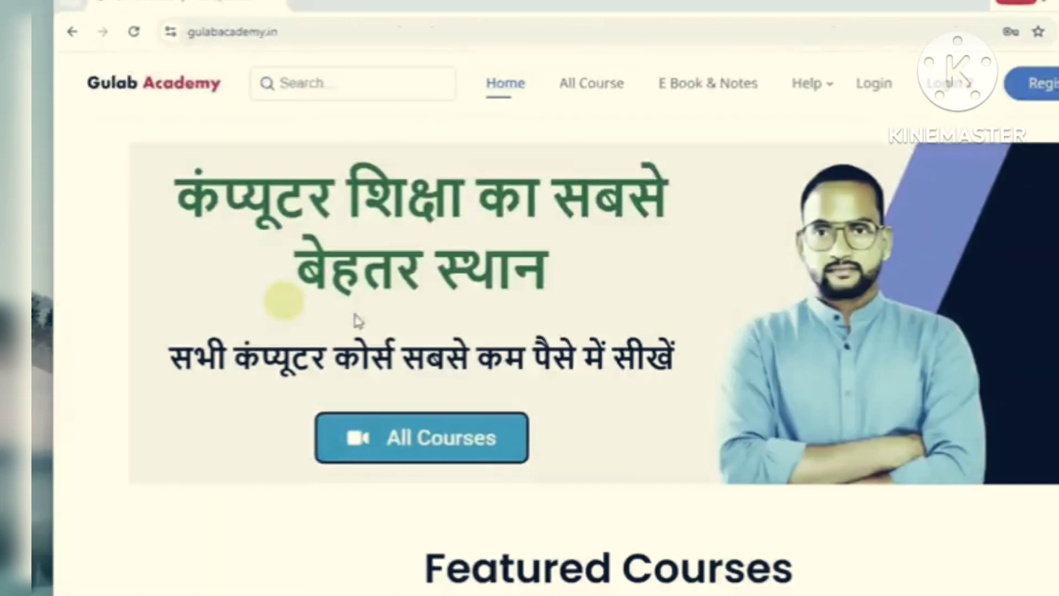
{"action": "scroll", "coordinate": [1047, 411], "scroll_direction": "down", "scroll_amount": 13}
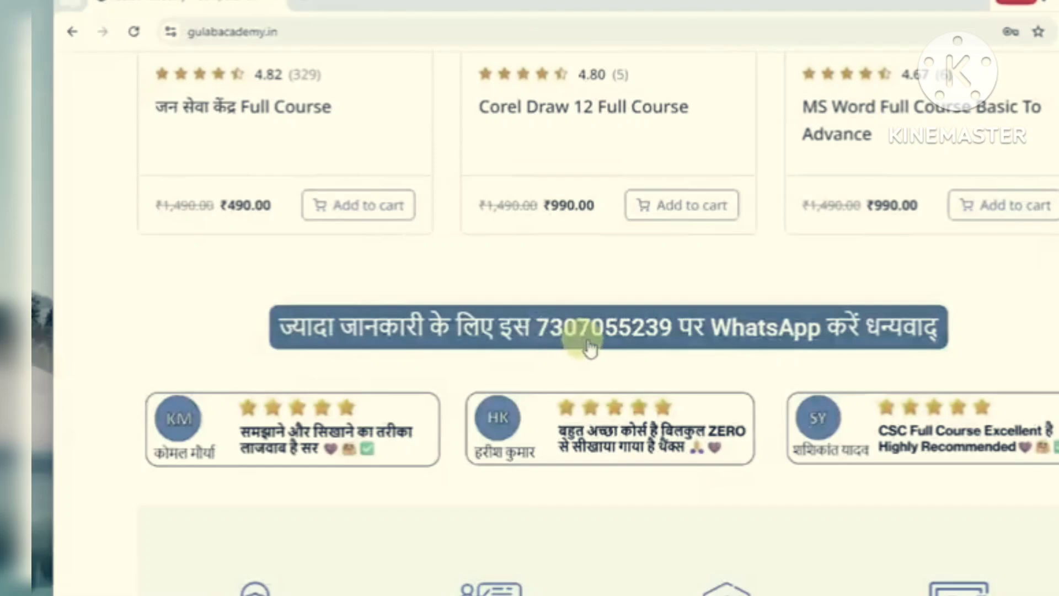
{"action": "scroll", "coordinate": [589, 347], "scroll_direction": "up", "scroll_amount": 13}
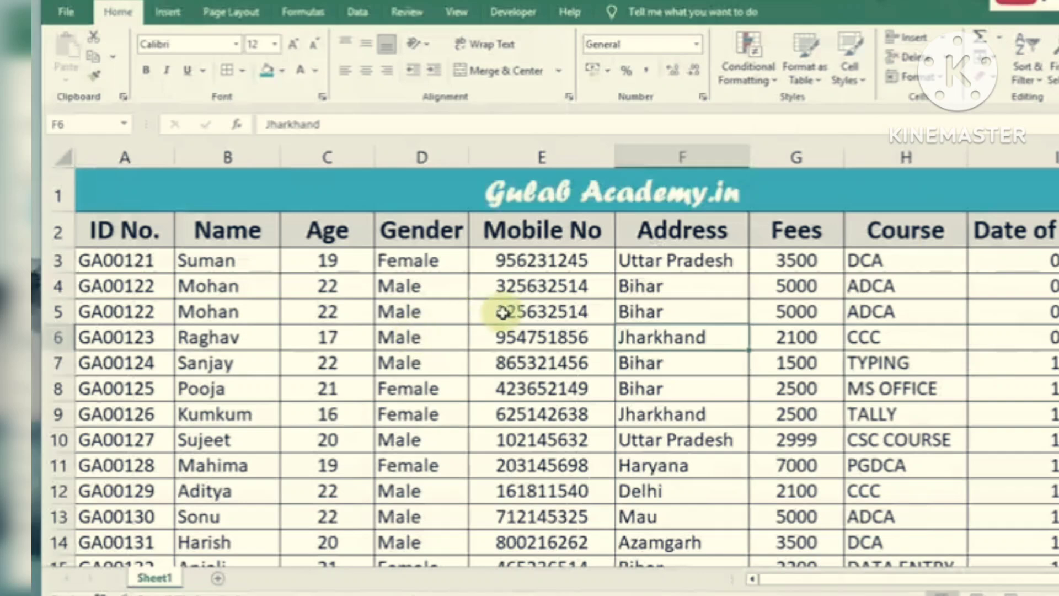
{"action": "left_click", "coordinate": [525, 334]}
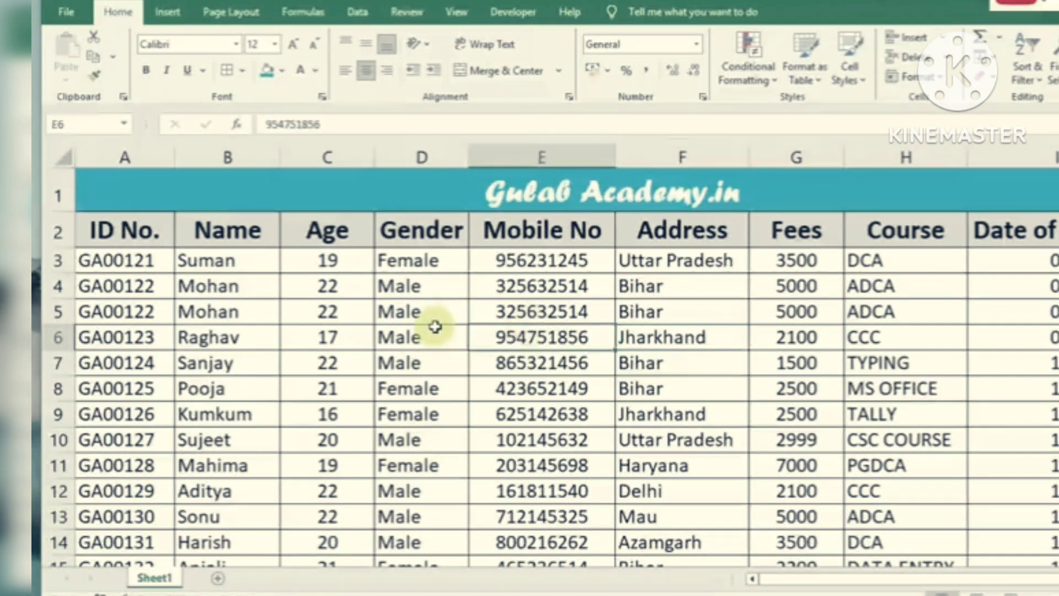
{"action": "left_click", "coordinate": [549, 309]}
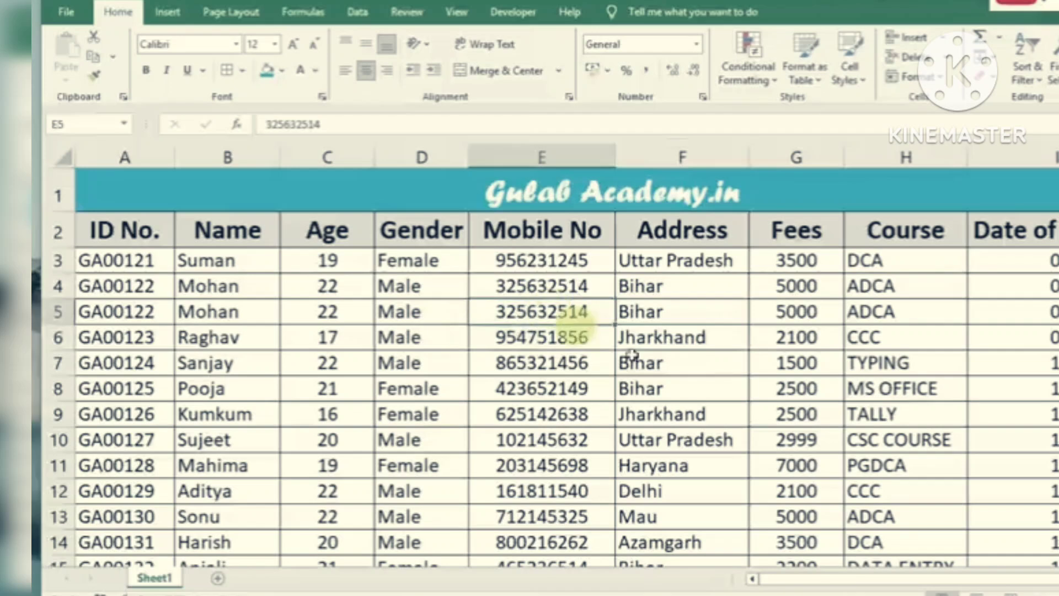
{"action": "left_click", "coordinate": [661, 362]}
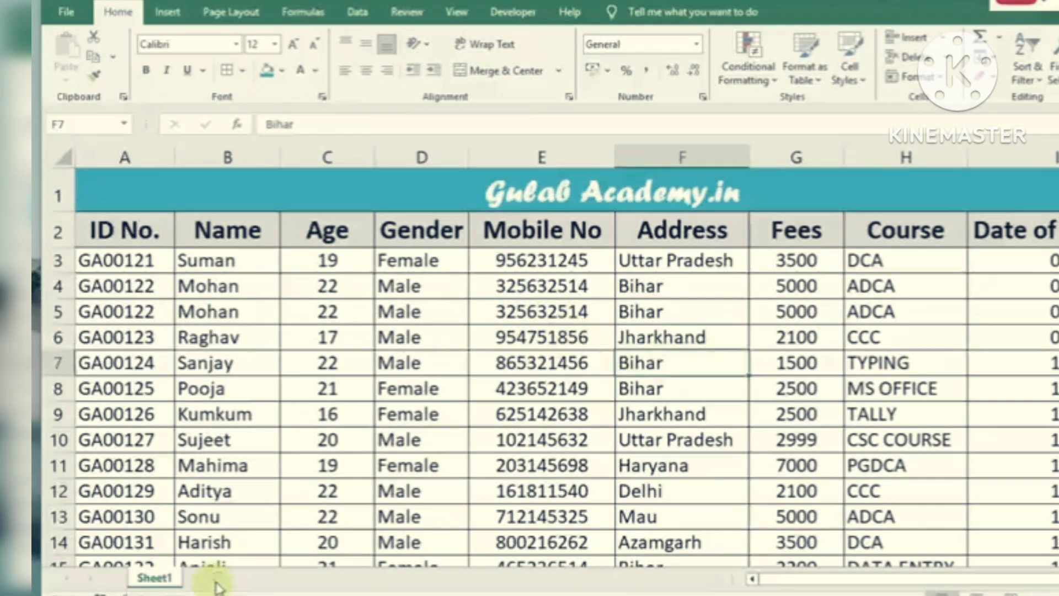
Add a new blank worksheet after Sheet1, and return to Sheet1
{"action": "left_click", "coordinate": [219, 579]}
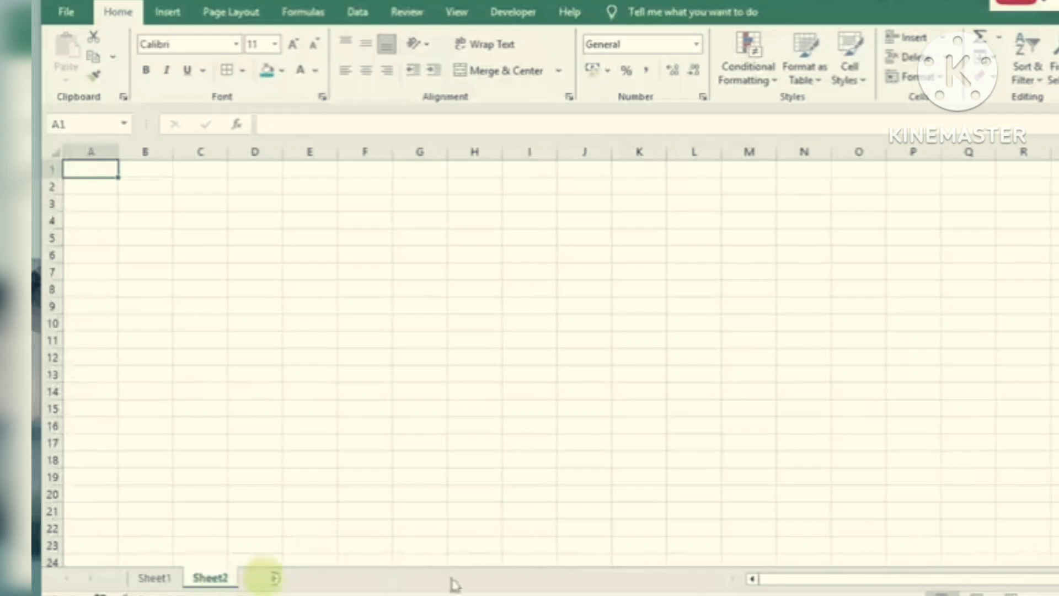
{"action": "left_click", "coordinate": [1058, 595]}
{"action": "left_click", "coordinate": [1058, 595]}
{"action": "left_click", "coordinate": [1058, 595]}
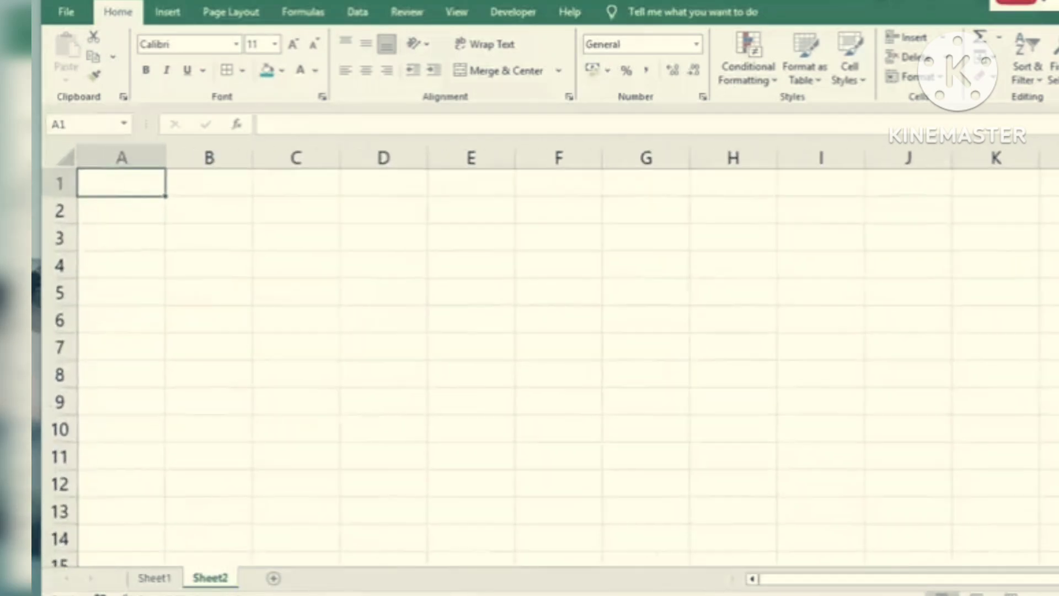
{"action": "left_click", "coordinate": [1058, 595]}
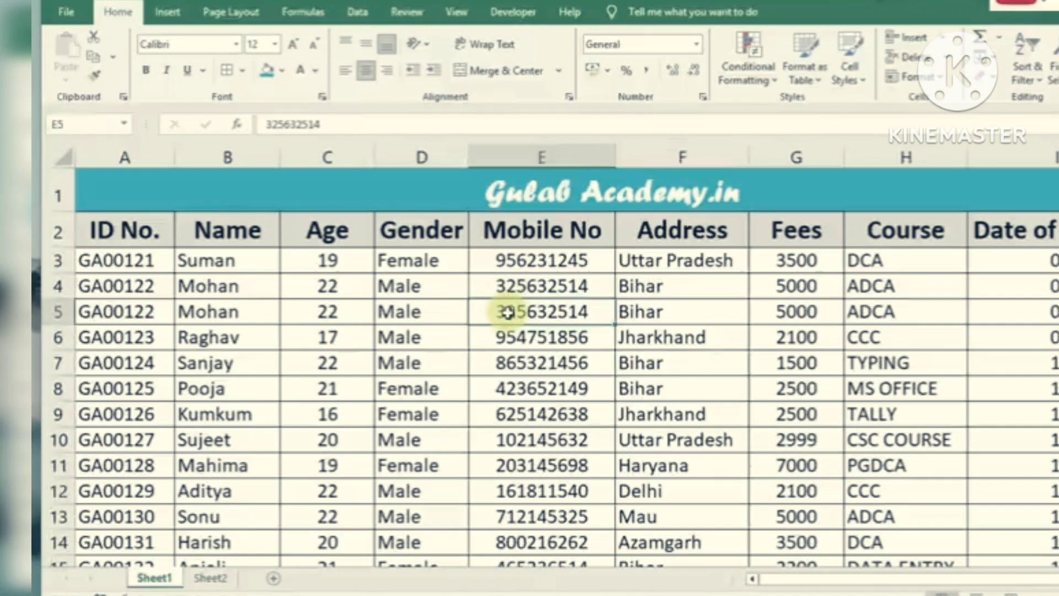
Copy the headings A2:I2 from Sheet1 to cell A1 of Sheet2 and widen the columns to fit them
{"action": "mouse_move", "coordinate": [159, 230]}
{"action": "left_mouse_down"}
{"action": "mouse_move", "coordinate": [898, 226]}
{"action": "mouse_move", "coordinate": [1046, 241]}
{"action": "left_mouse_up"}
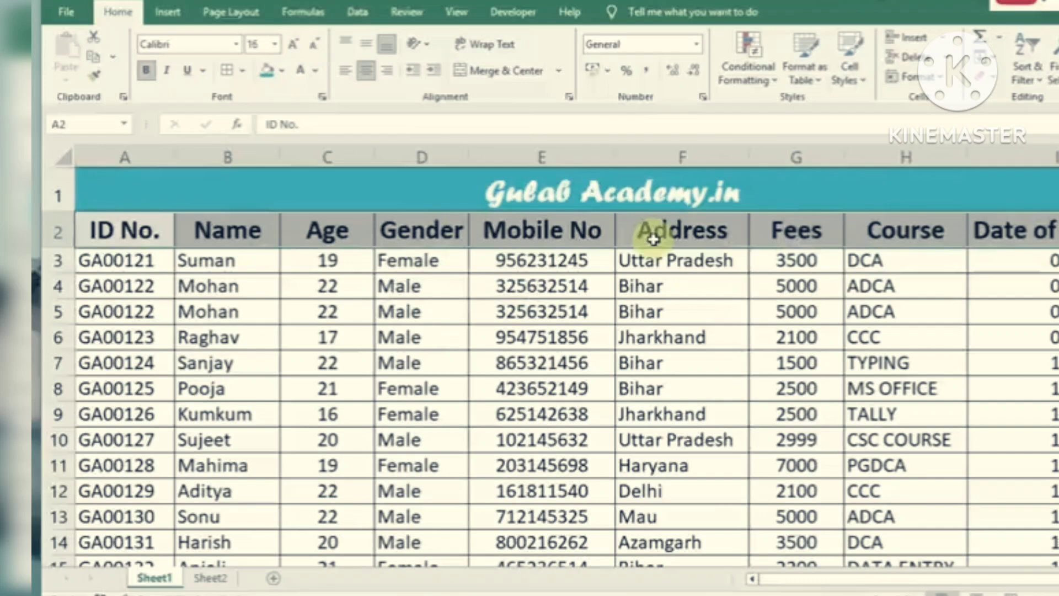
{"action": "key", "text": "ctrl+c"}
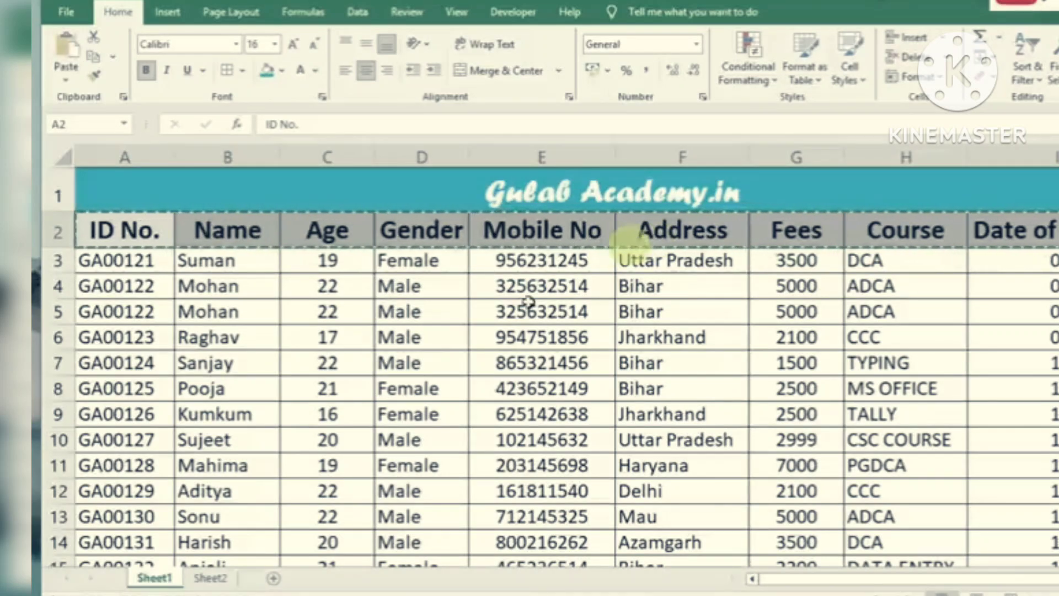
{"action": "left_click", "coordinate": [210, 578]}
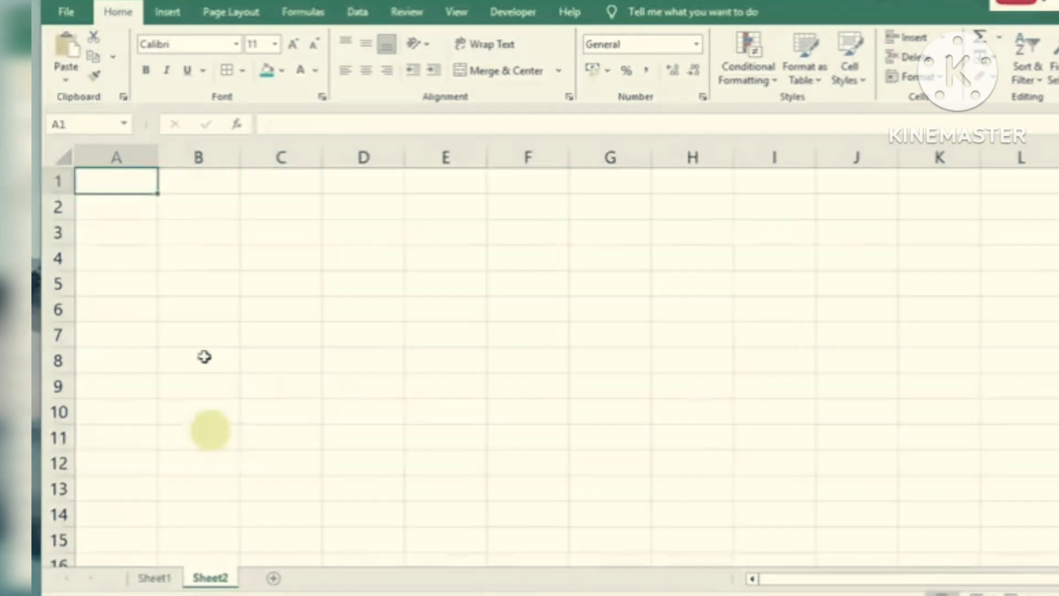
{"action": "right_click", "coordinate": [127, 186]}
{"action": "left_click", "coordinate": [158, 286]}
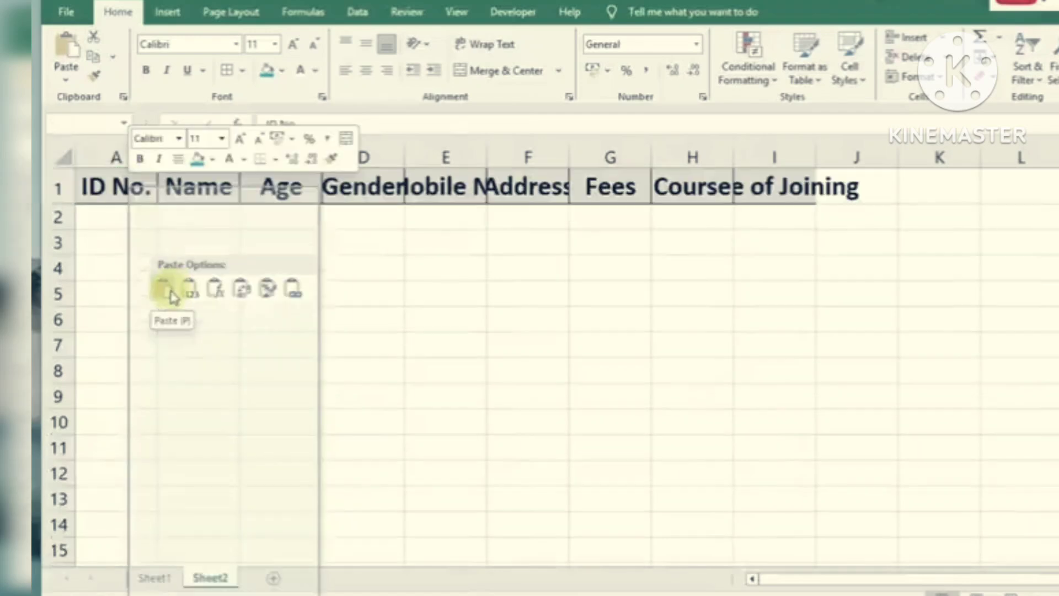
{"action": "double_click", "coordinate": [241, 156]}
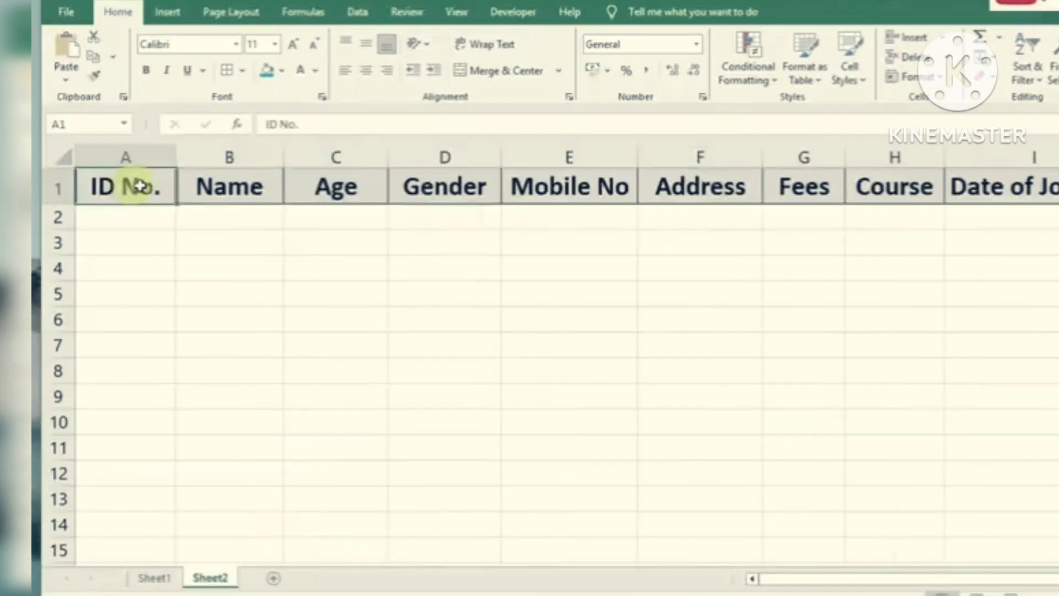
{"action": "left_click_drag", "start_coordinate": [135, 185], "coordinate": [1016, 196]}
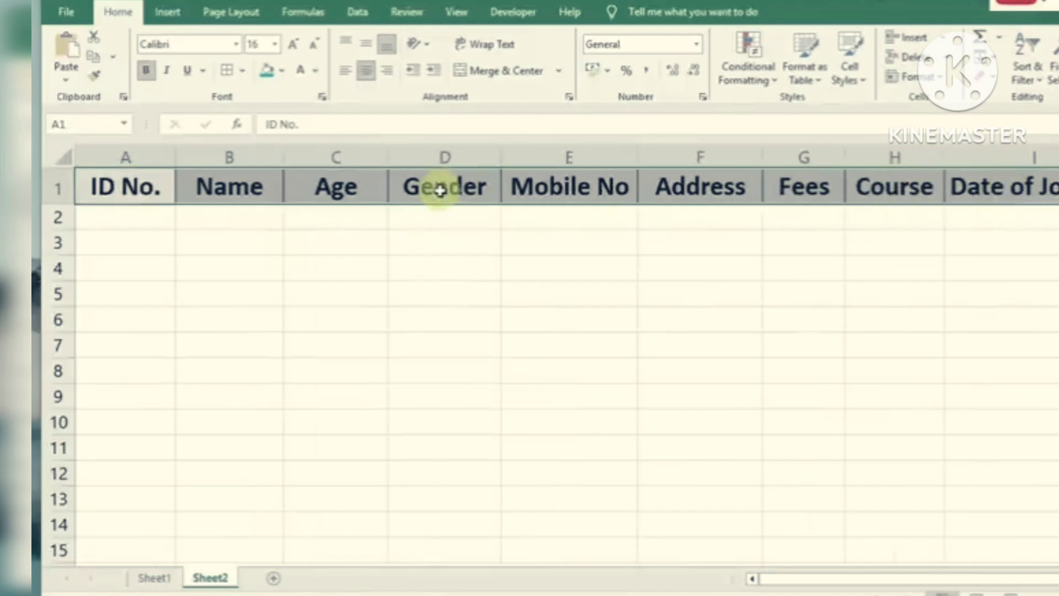
{"action": "left_click", "coordinate": [545, 190]}
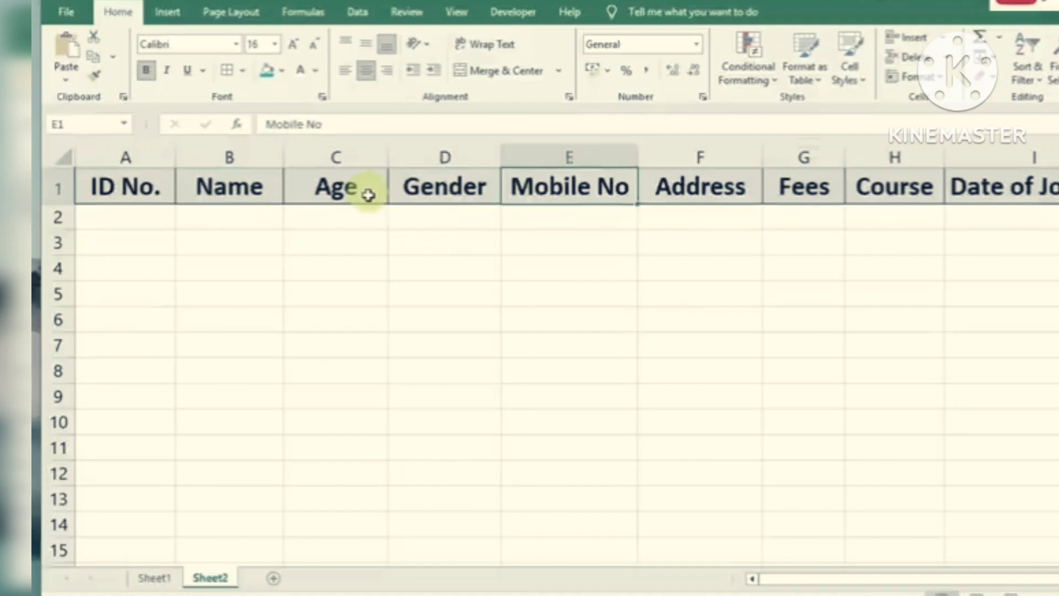
{"action": "left_click_drag", "start_coordinate": [122, 216], "coordinate": [1023, 547]}
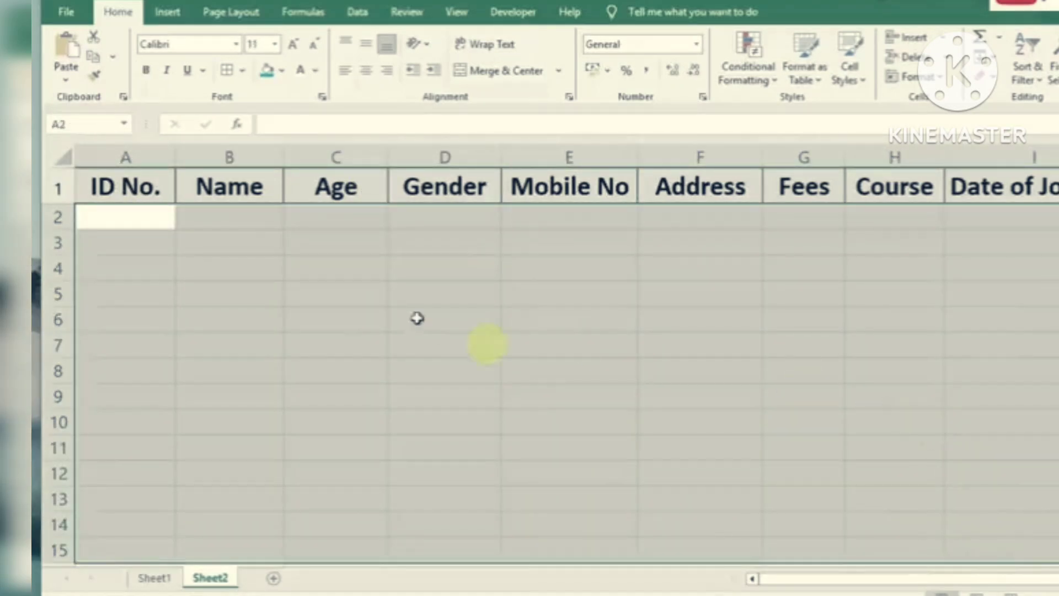
{"action": "left_click", "coordinate": [330, 267]}
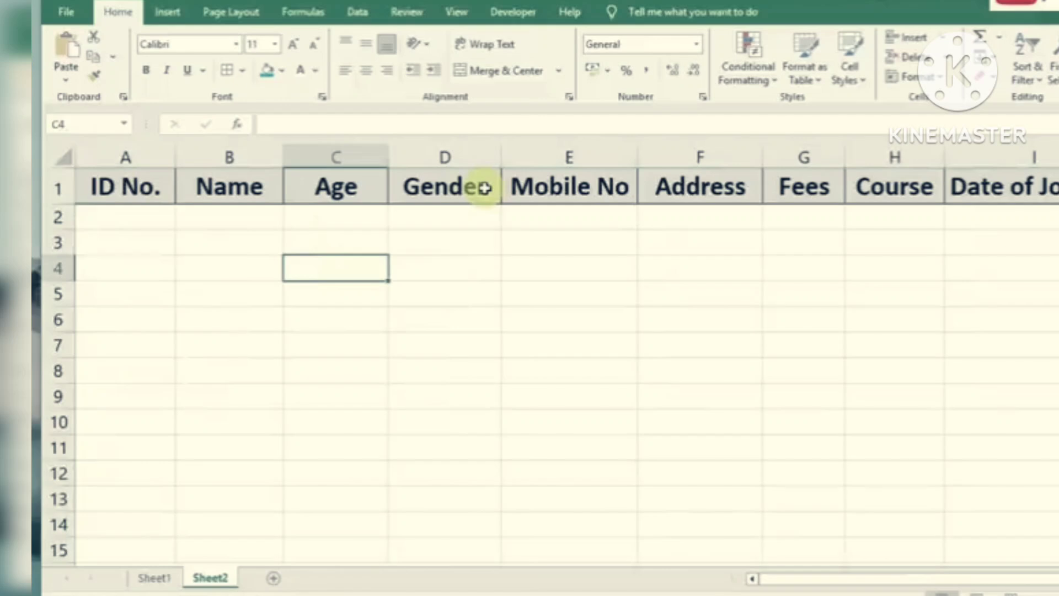
Select the headings A1:I1 and list All Commands in the Quick Access Toolbar customization
{"action": "left_click_drag", "start_coordinate": [122, 187], "coordinate": [1008, 186]}
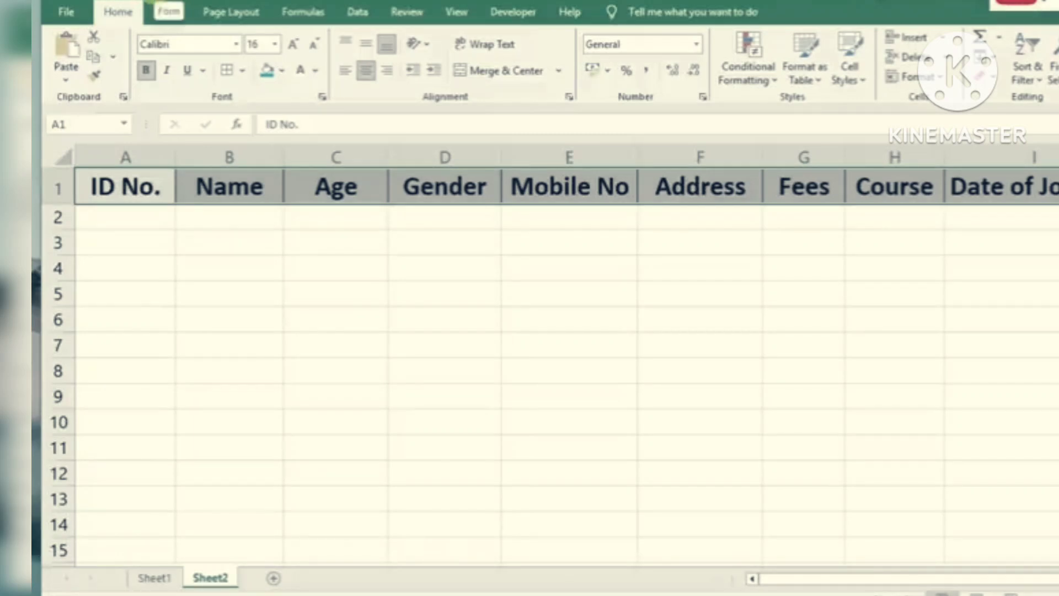
{"action": "left_click", "coordinate": [163, 6]}
{"action": "left_click", "coordinate": [171, 279]}
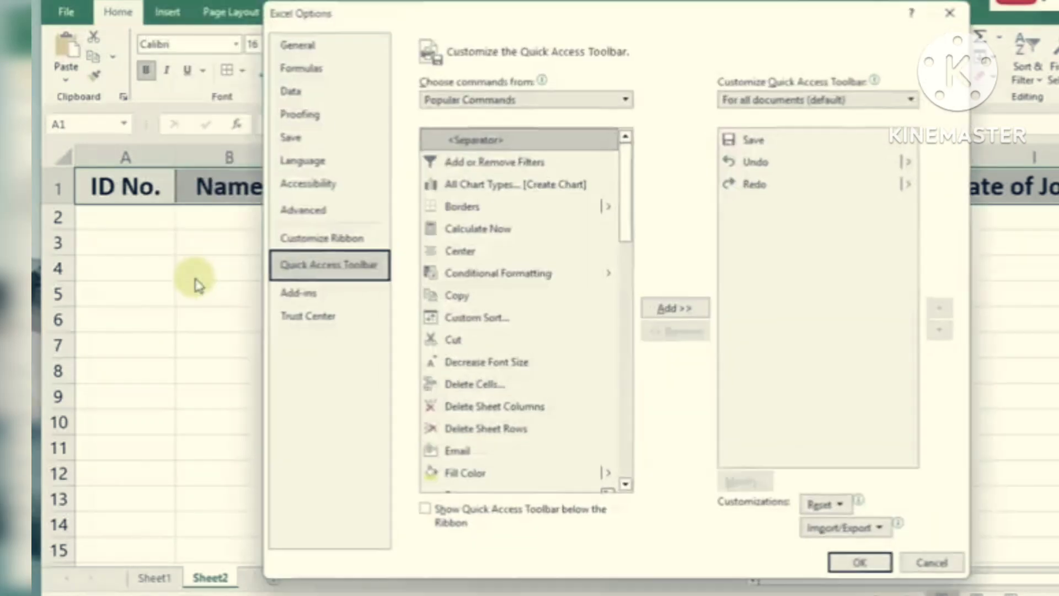
{"action": "left_click_drag", "start_coordinate": [624, 210], "coordinate": [625, 195]}
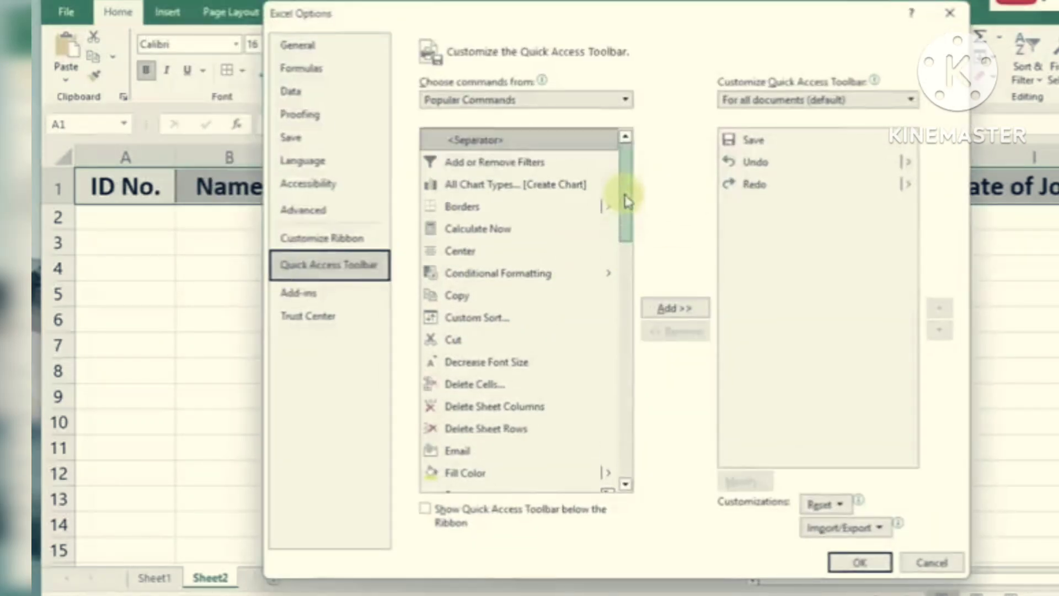
{"action": "left_click", "coordinate": [584, 99]}
{"action": "left_click", "coordinate": [441, 157]}
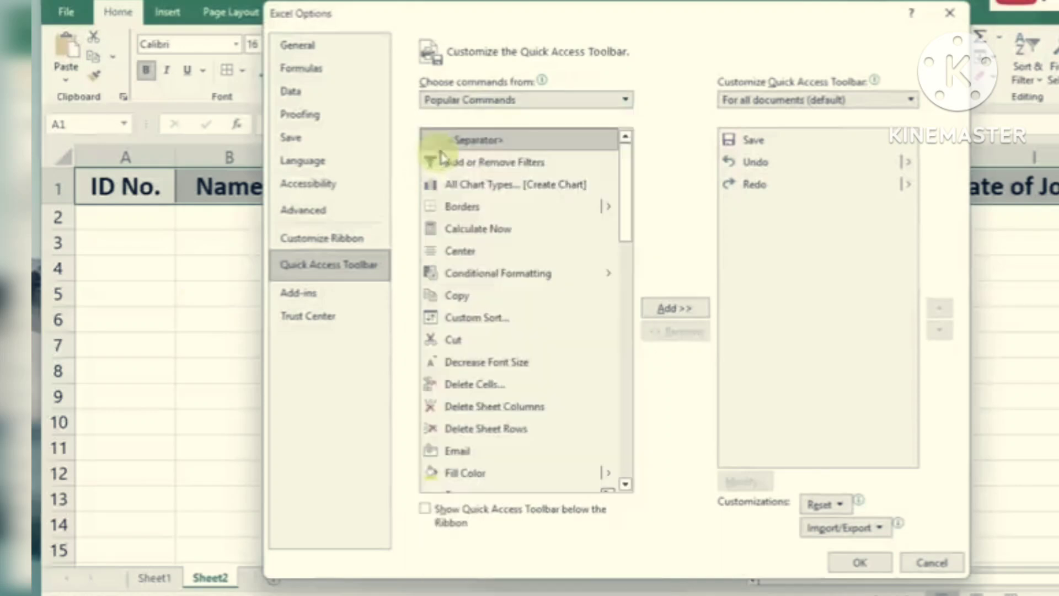
{"action": "left_click", "coordinate": [473, 104]}
{"action": "left_click", "coordinate": [480, 133]}
Add the Form... command to the Quick Access Toolbar and apply the customization
{"action": "left_click_drag", "start_coordinate": [625, 153], "coordinate": [625, 254]}
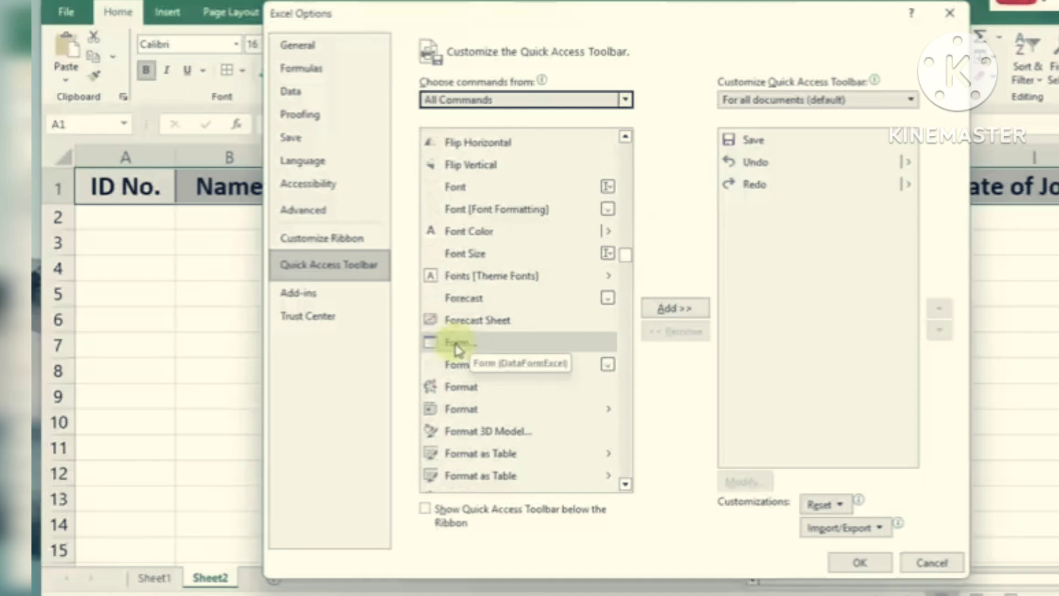
{"action": "left_click", "coordinate": [457, 346]}
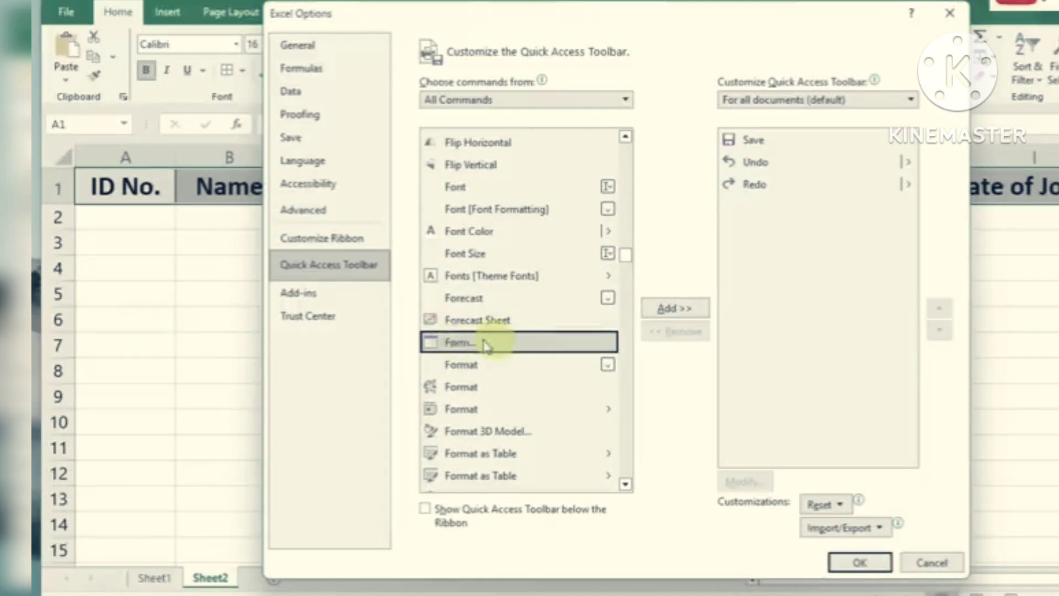
{"action": "left_click", "coordinate": [675, 307]}
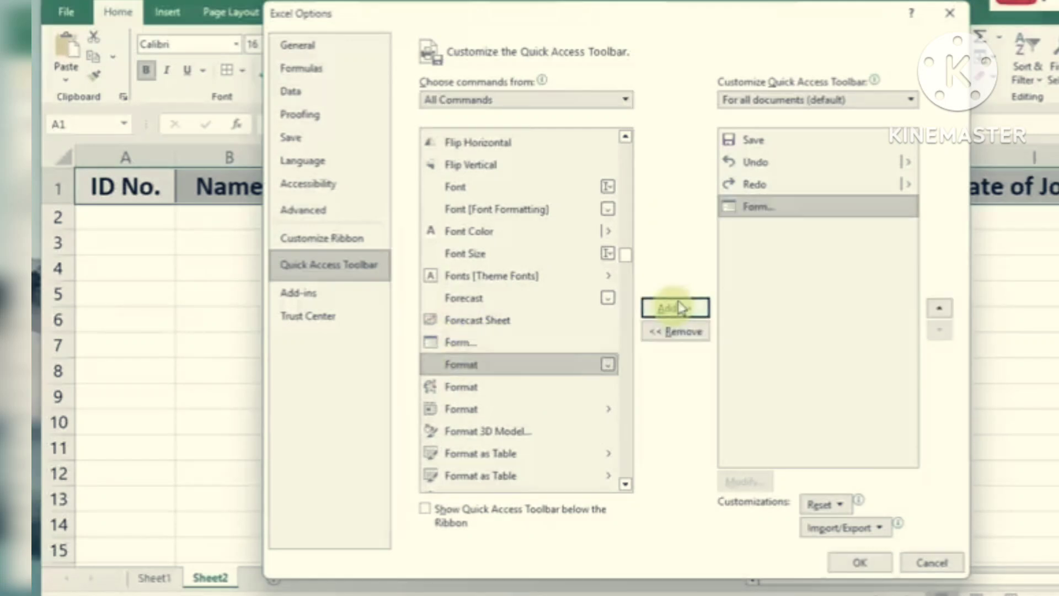
{"action": "left_click", "coordinate": [845, 559]}
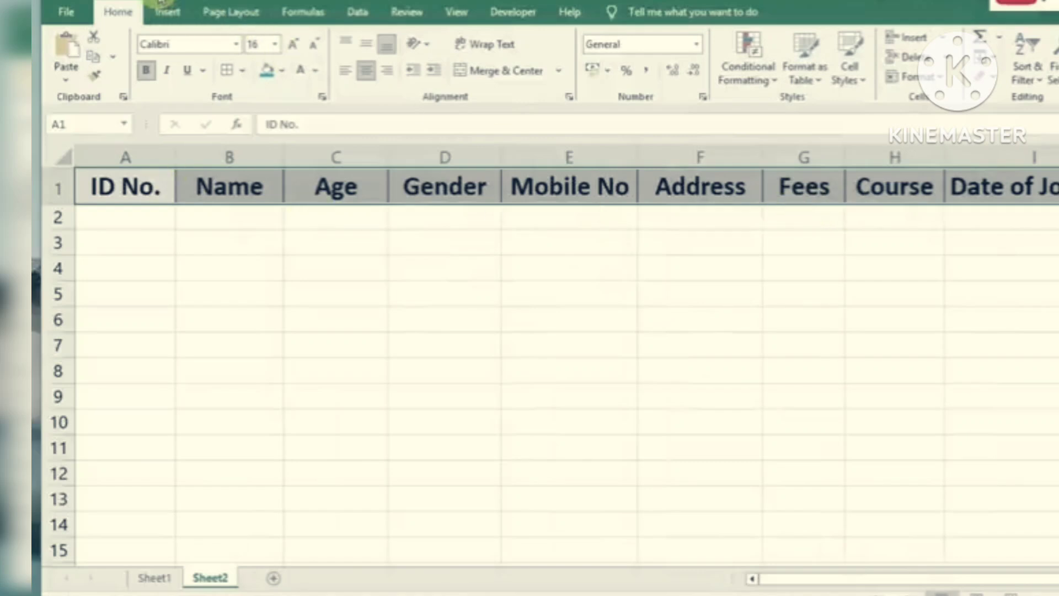
Open the data form for the selected headings, accept the first row as labels, and move the form below the headings
{"action": "left_click", "coordinate": [157, 3]}
{"action": "left_click", "coordinate": [430, 354]}
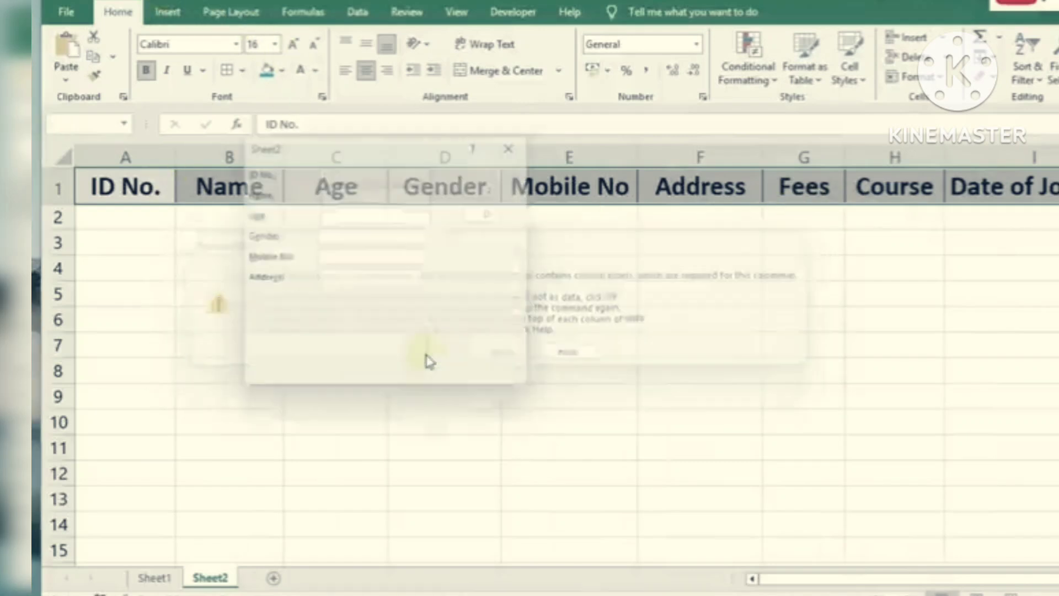
{"action": "left_click_drag", "start_coordinate": [362, 144], "coordinate": [570, 234]}
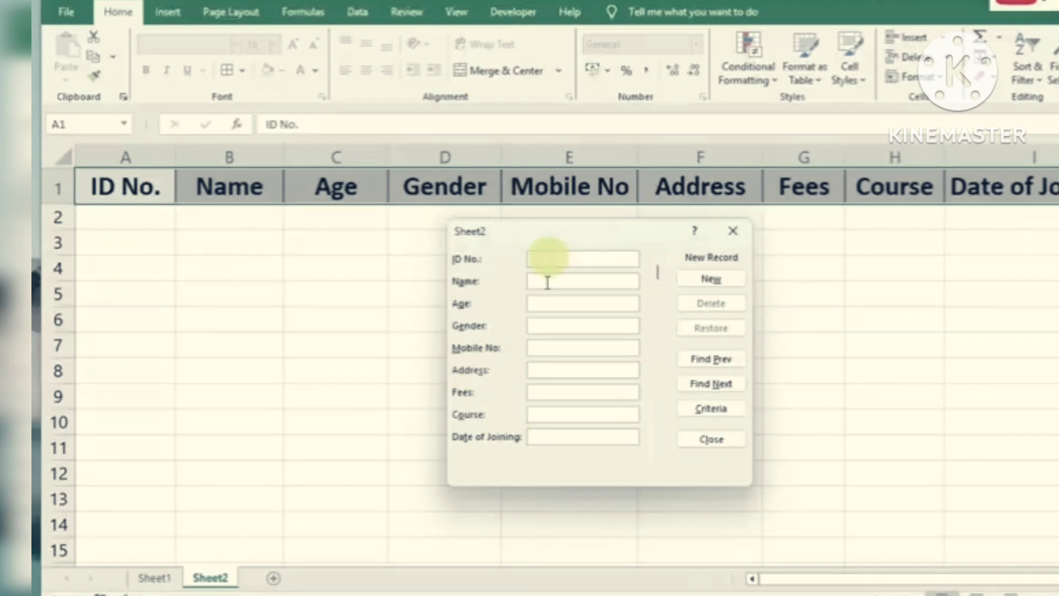
Add the first student's ID, name and mobile number with age 19, gender Famle, address Uttar Pradesh, fees 3500, course DCA and joining date 06-05-2025
{"action": "key", "text": "alt+Tab"}
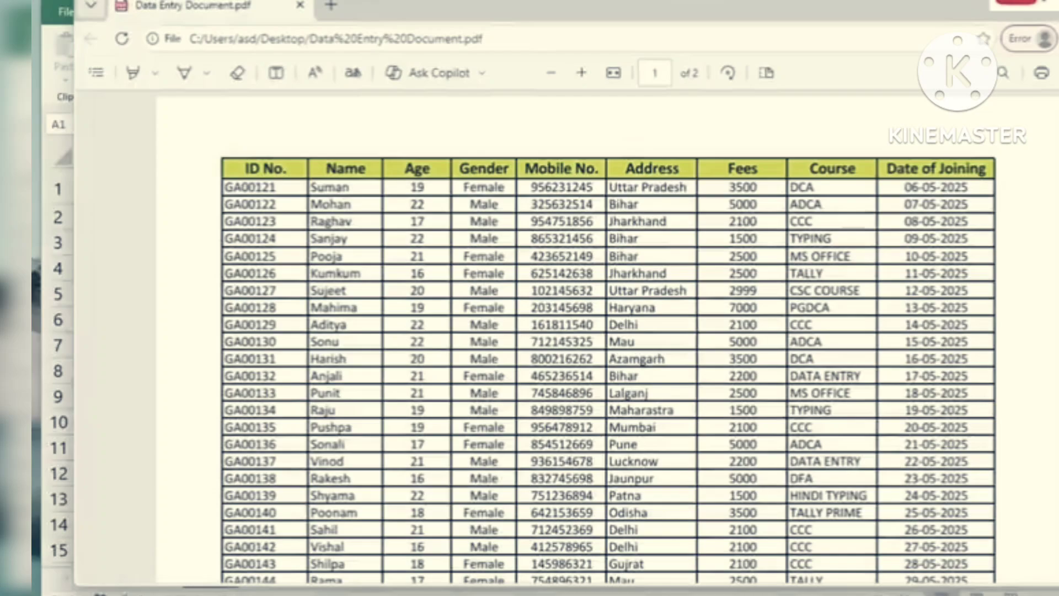
{"action": "key", "text": "alt+Tab"}
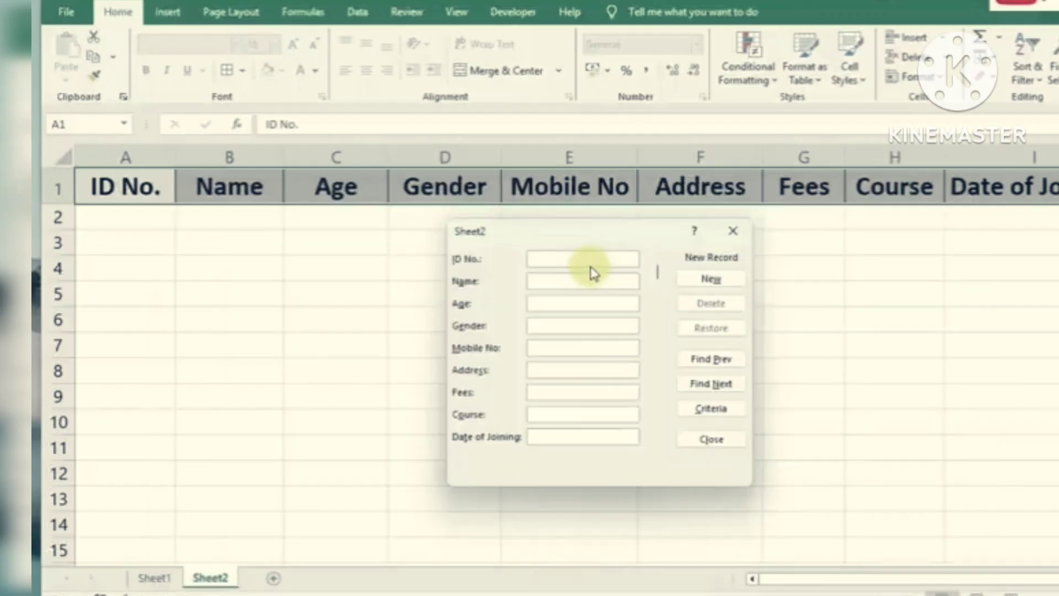
{"action": "type", "text": "GA00121"}
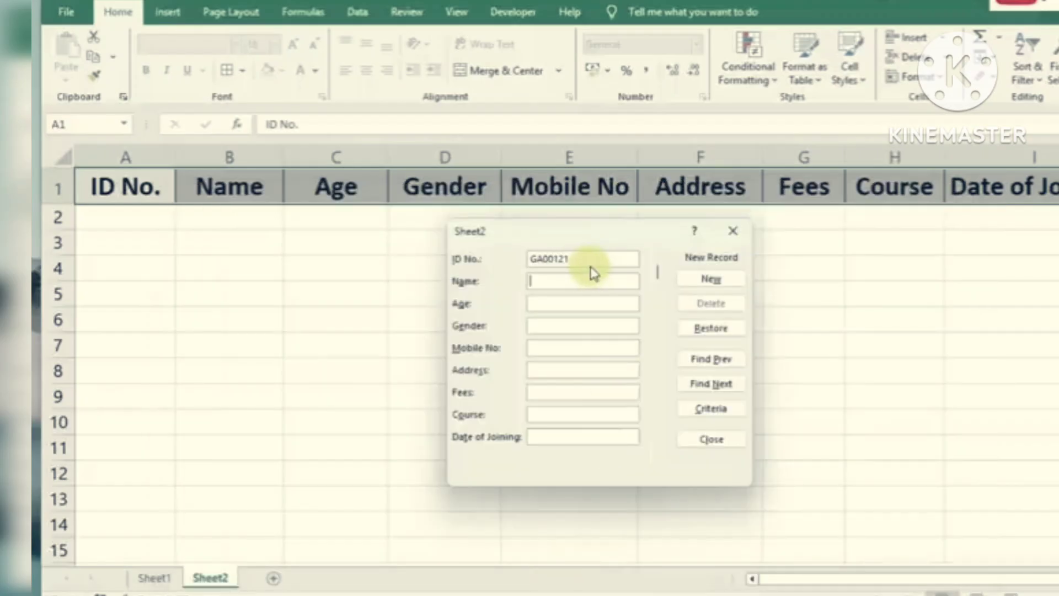
{"action": "type", "text": "Suman"}
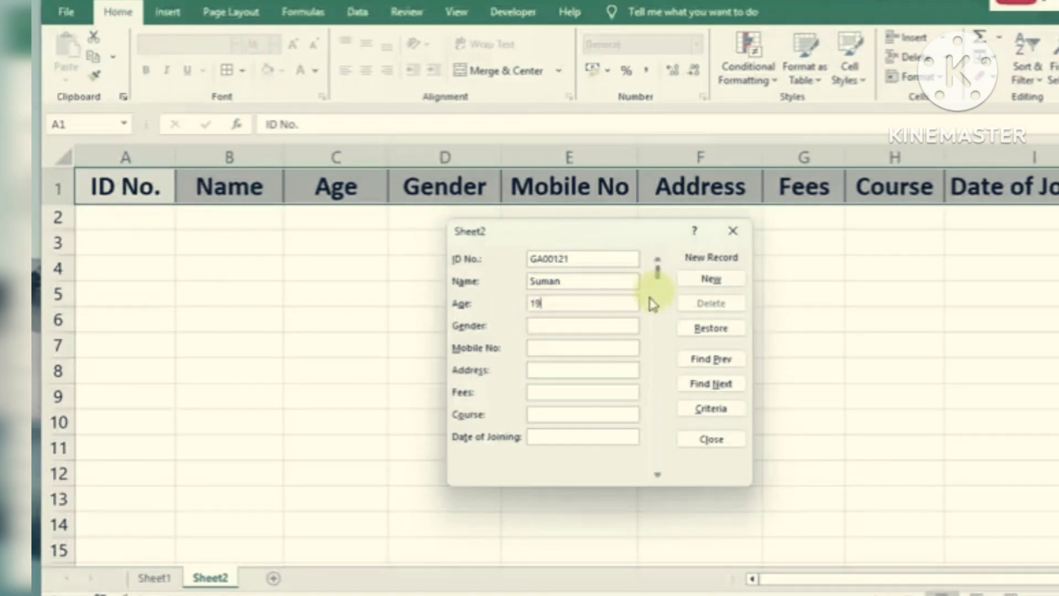
{"action": "key", "text": "Tab"}
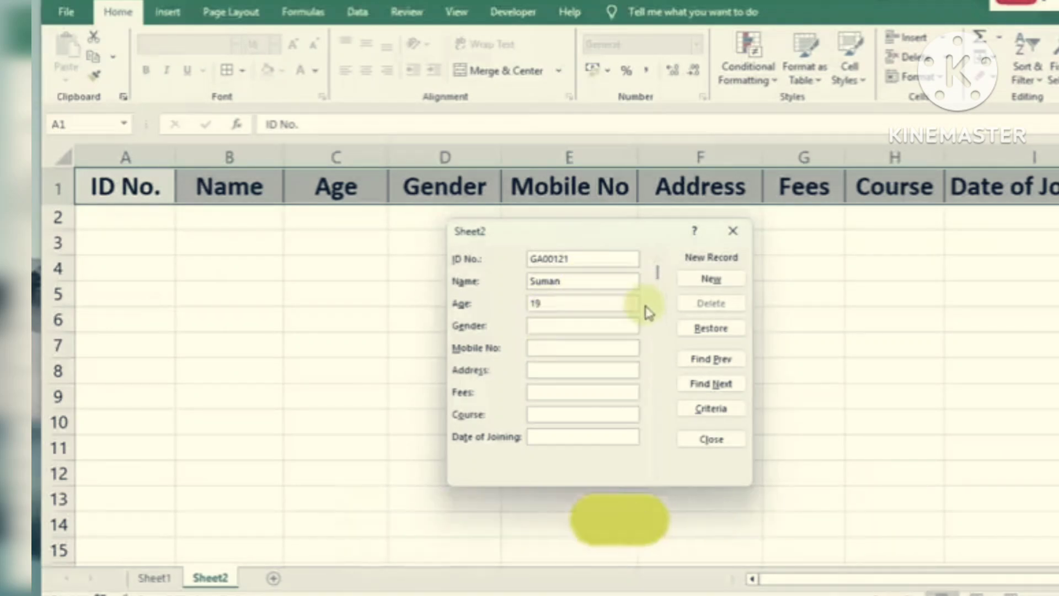
{"action": "type", "text": "Famle"}
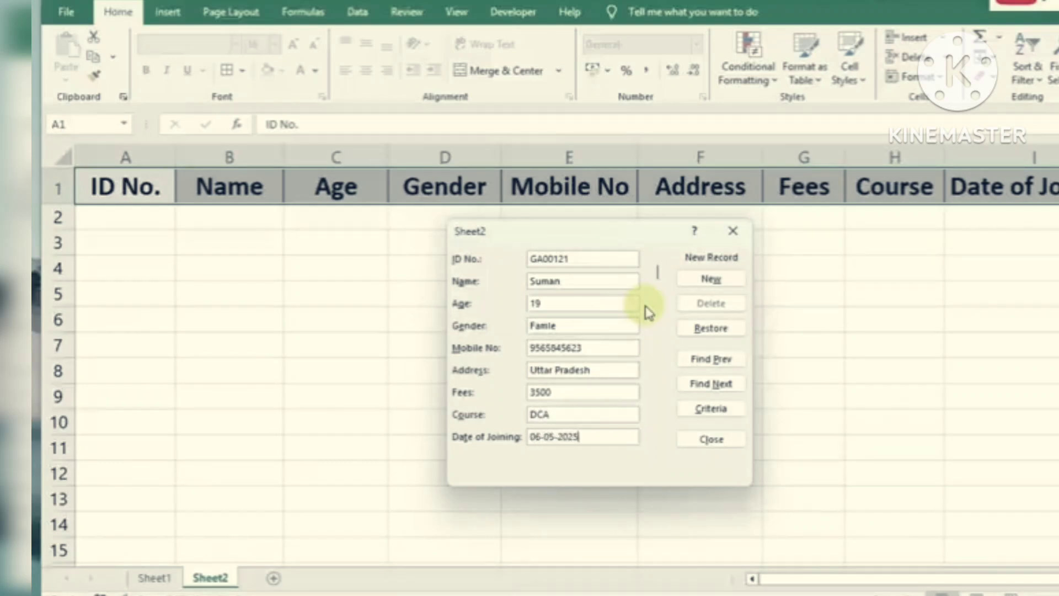
{"action": "left_click", "coordinate": [576, 436]}
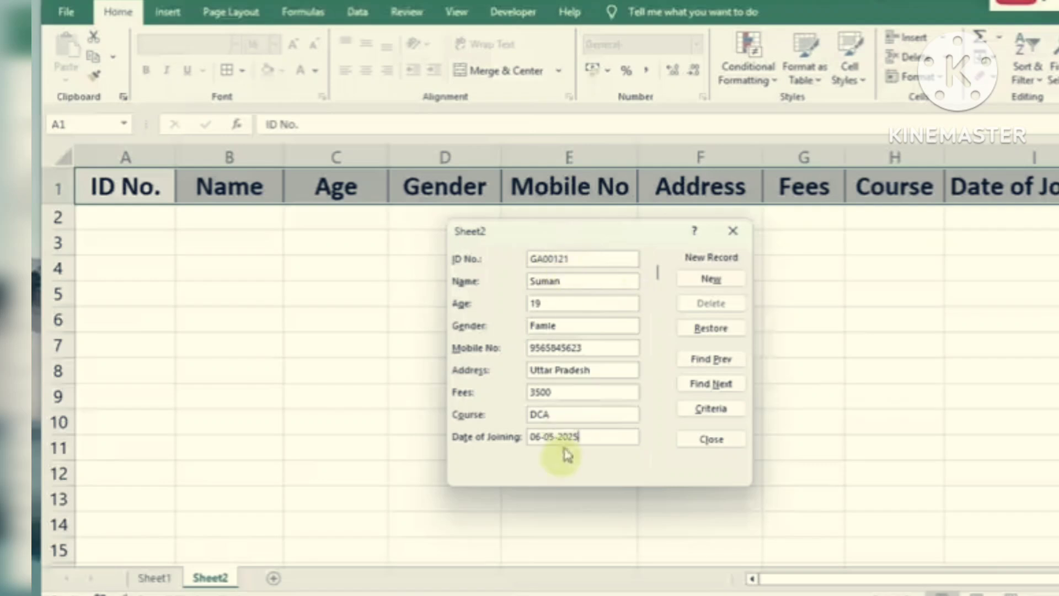
{"action": "left_click", "coordinate": [711, 278]}
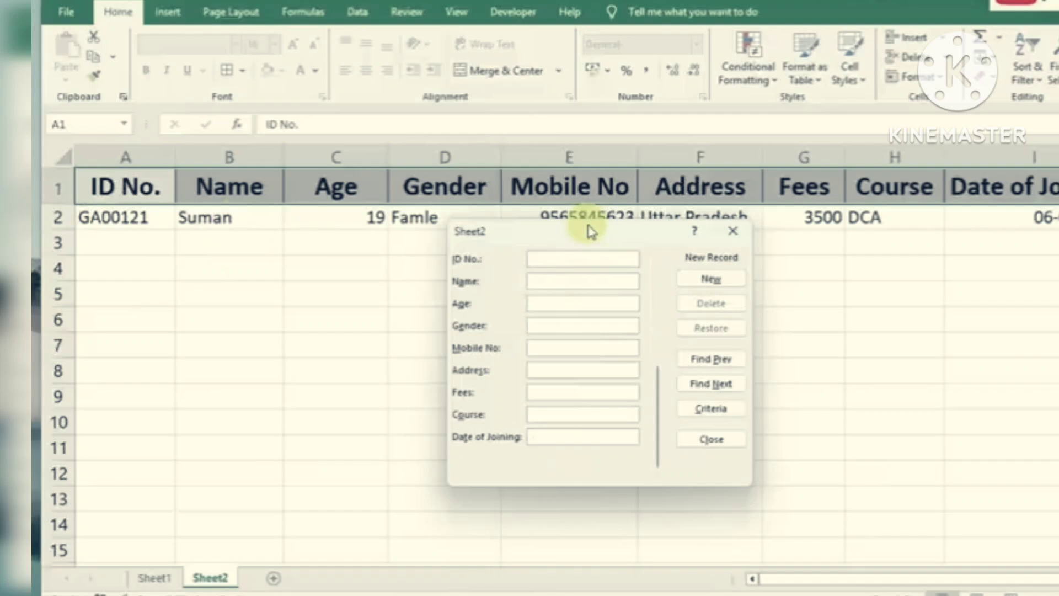
Add the second student's ID, name and mobile number with age 22, gender Male, address Bihar, fees 5000, course ADCA and joining date 07-05-2025
{"action": "left_click_drag", "start_coordinate": [593, 237], "coordinate": [596, 266]}
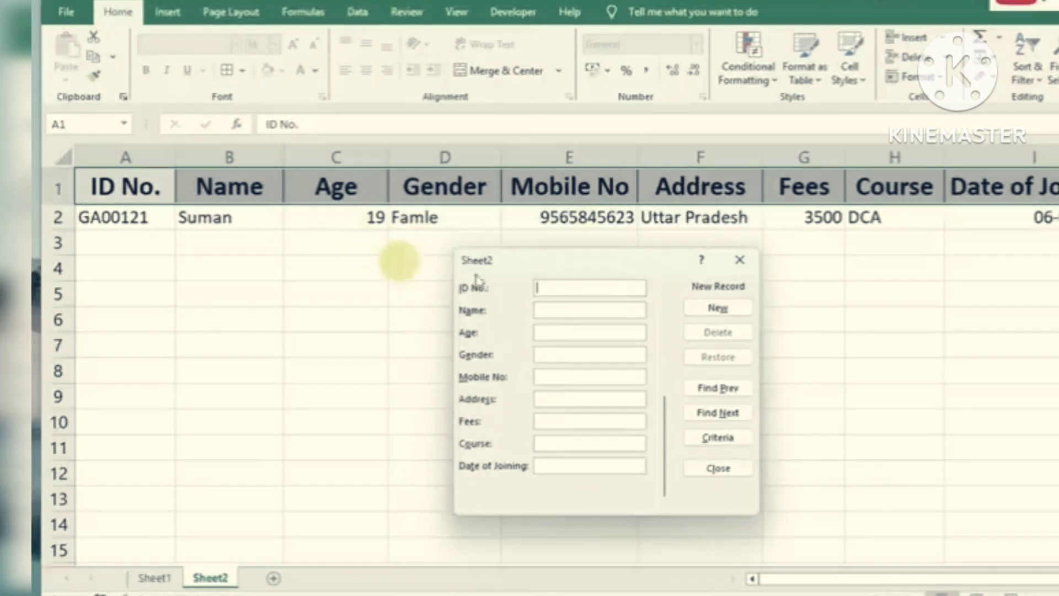
{"action": "type", "text": "GA00122"}
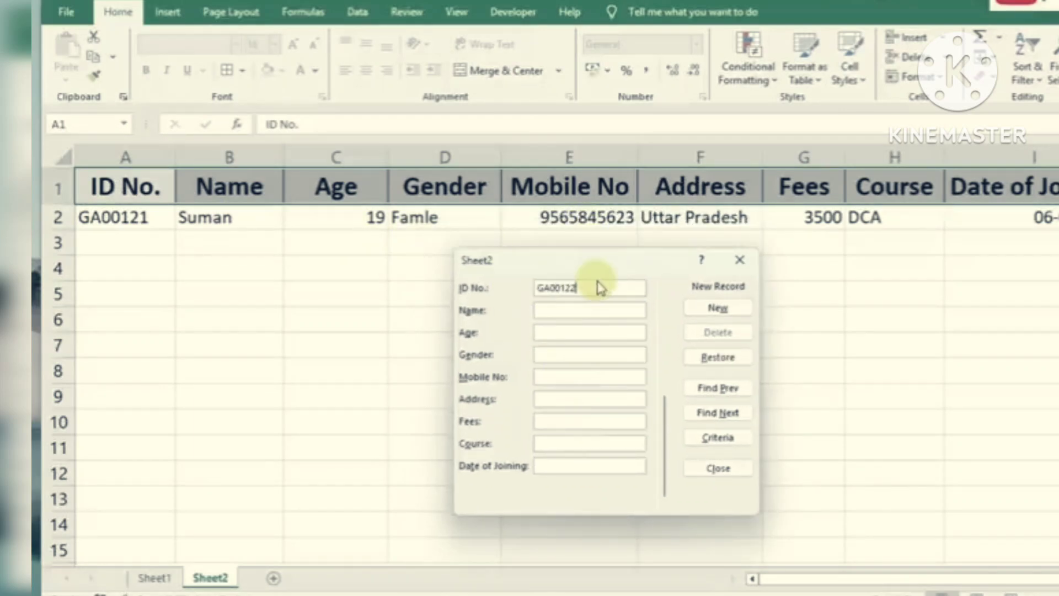
{"action": "key", "text": "Tab"}
{"action": "type", "text": "Moh"}
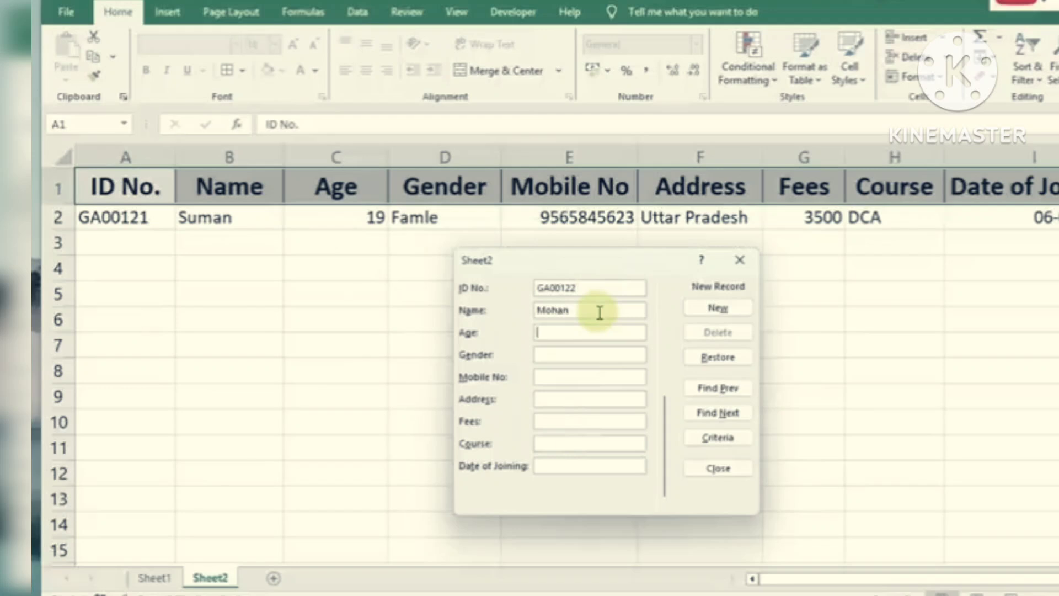
{"action": "key", "text": "Tab"}
{"action": "type", "text": "22"}
{"action": "key", "text": "Tab"}
{"action": "type", "text": "Male"}
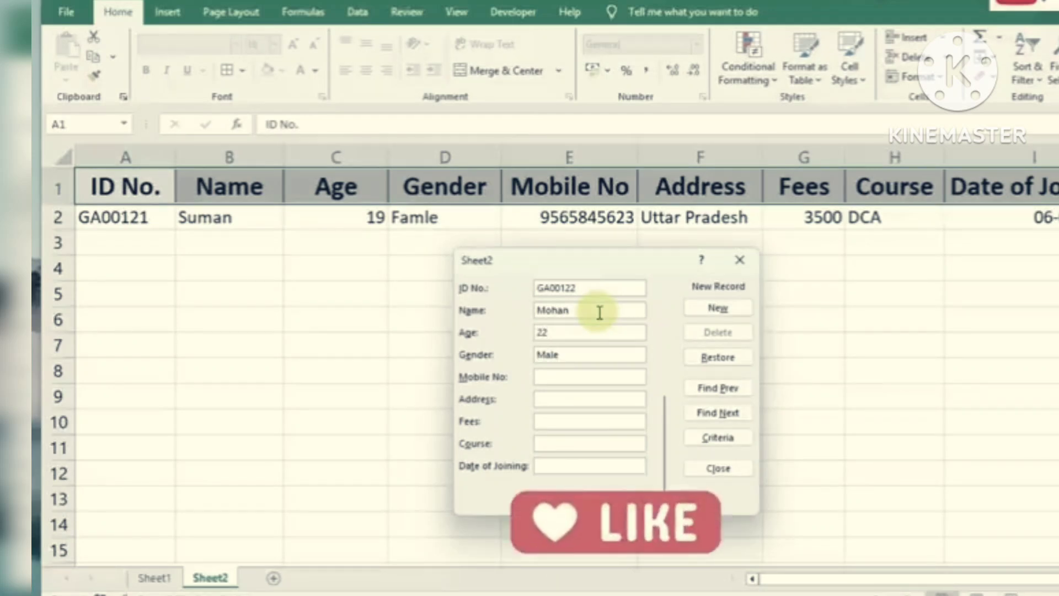
{"action": "key", "text": "Tab"}
{"action": "type", "text": "323"}
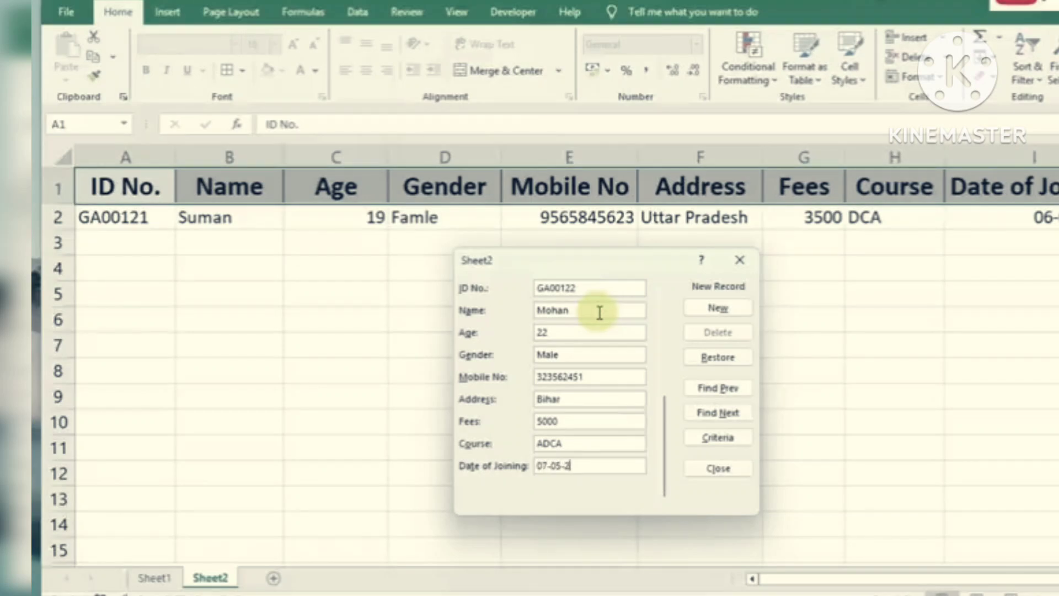
{"action": "left_click", "coordinate": [717, 308]}
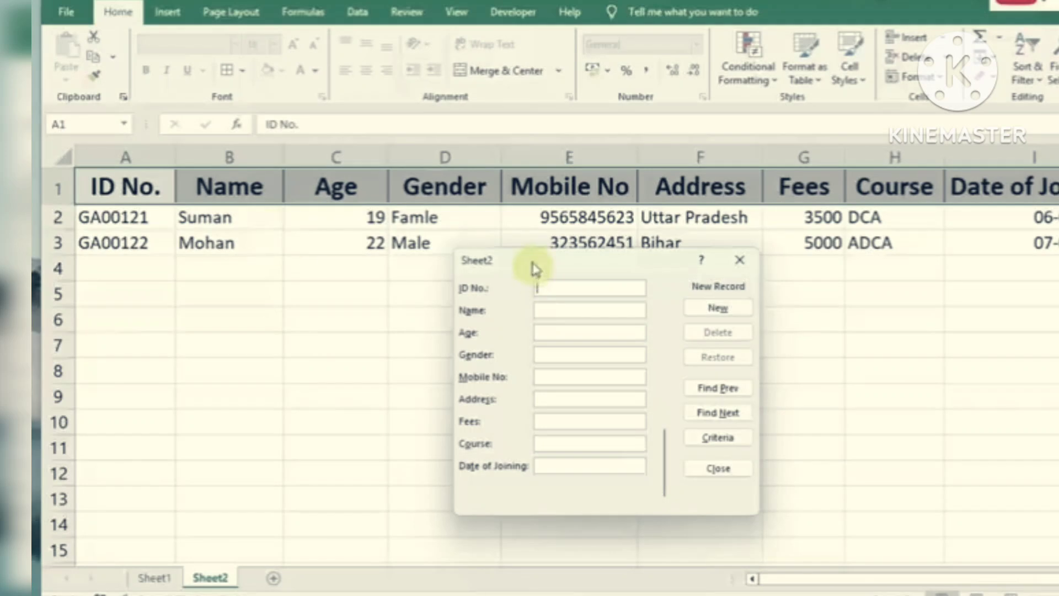
Add the third student's ID, name and mobile number with age 17, gender Male, address Jharkhand, fees 2100, course CCC and joining date 08-05-2025
{"action": "left_click_drag", "start_coordinate": [531, 265], "coordinate": [759, 287]}
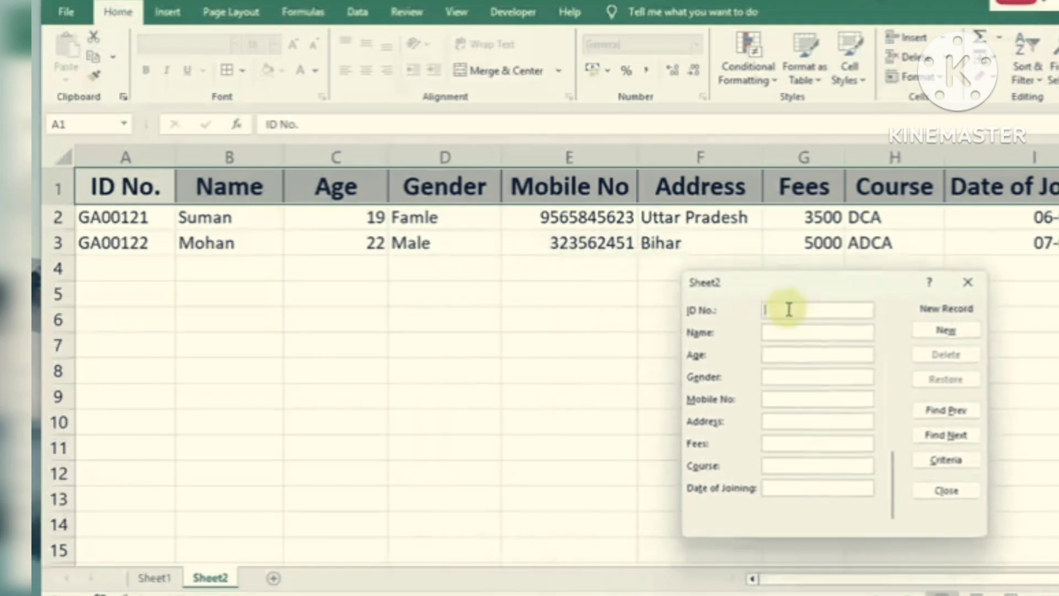
{"action": "left_click", "coordinate": [945, 330]}
{"action": "key", "text": "Tab"}
{"action": "key", "text": "Tab"}
{"action": "key", "text": "Tab"}
{"action": "key", "text": "Tab"}
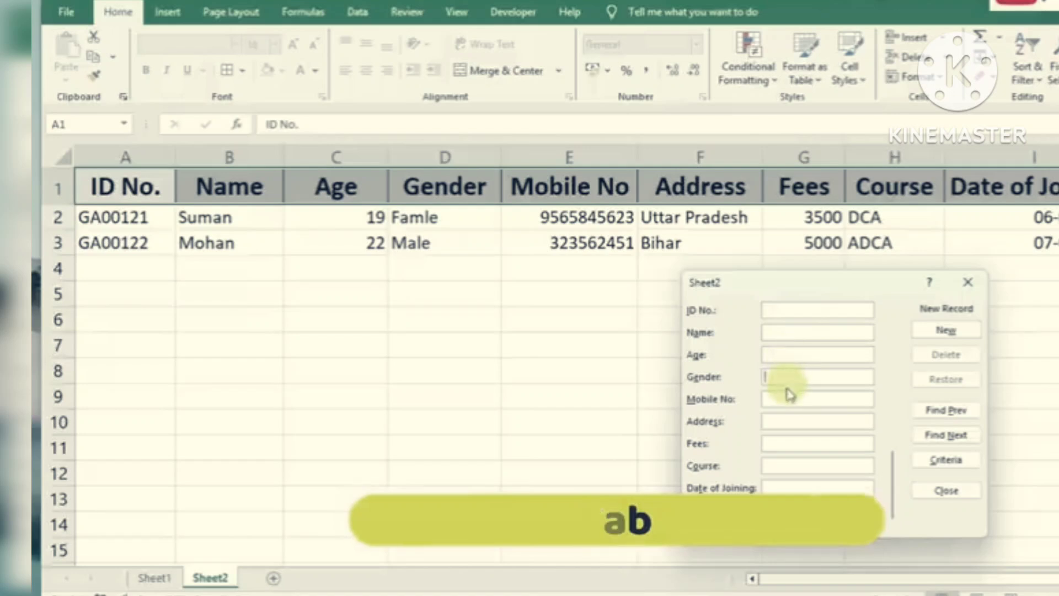
{"action": "key", "text": "Tab"}
{"action": "key", "text": "Tab"}
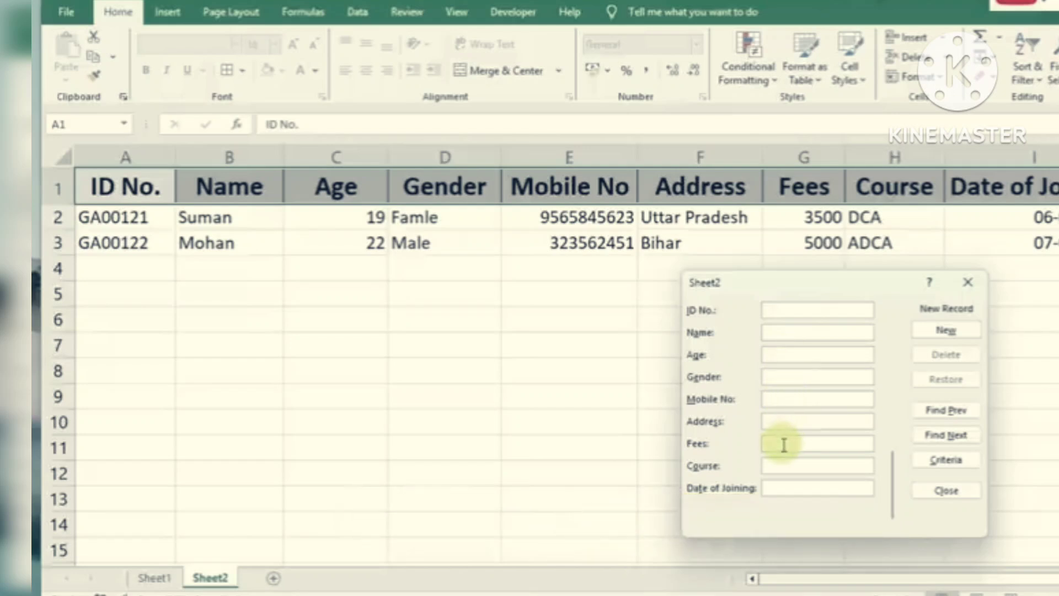
{"action": "key", "text": "shift+Tab"}
{"action": "key", "text": "shift+Tab"}
{"action": "key", "text": "shift+Tab"}
{"action": "key", "text": "shift+Tab"}
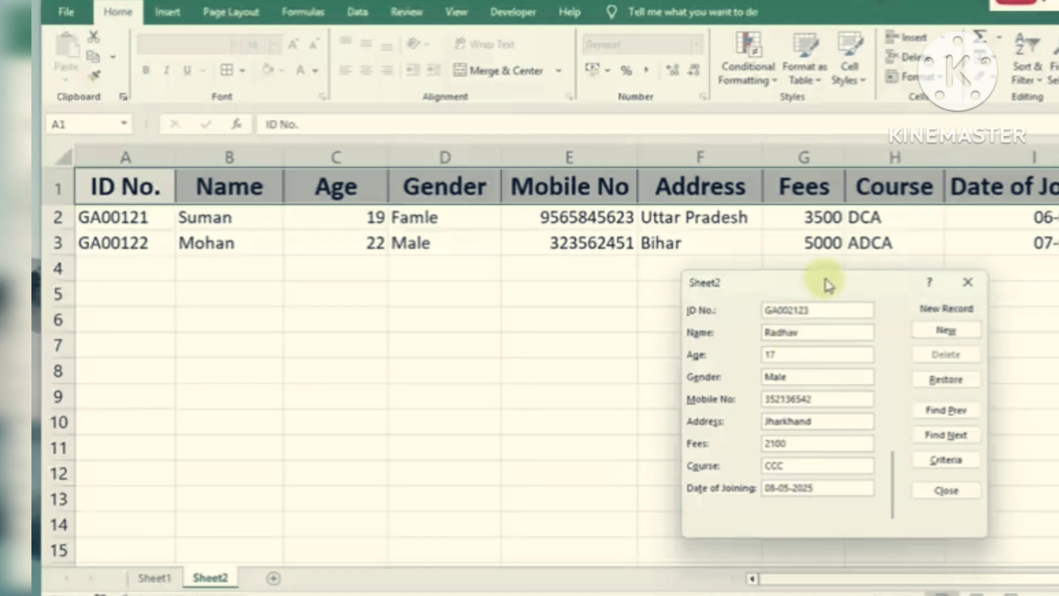
{"action": "key", "text": "Return"}
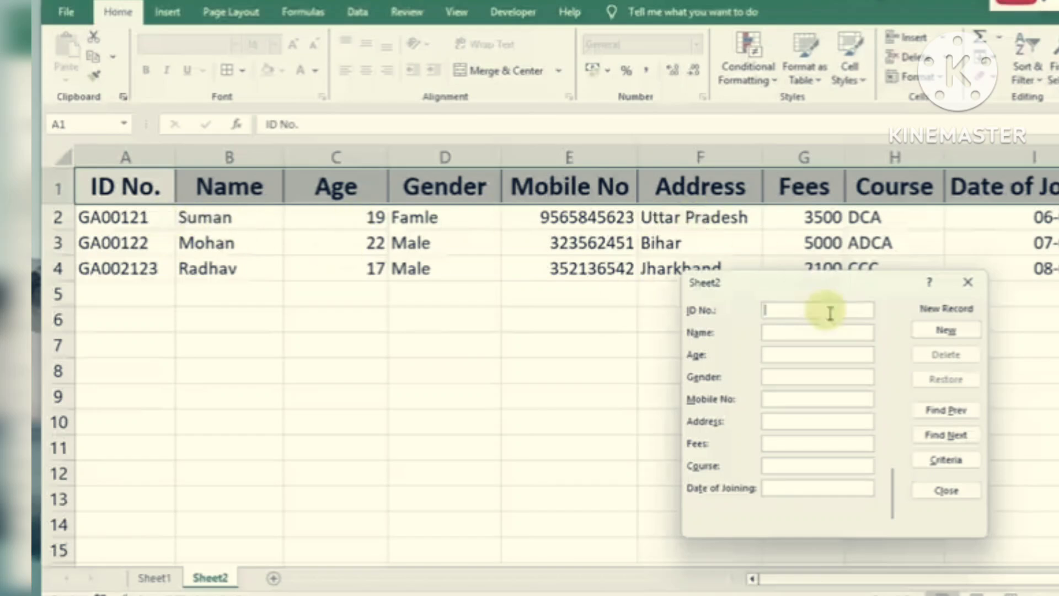
Move the data form clear of the entered rows and close it
{"action": "left_click_drag", "start_coordinate": [763, 286], "coordinate": [524, 279]}
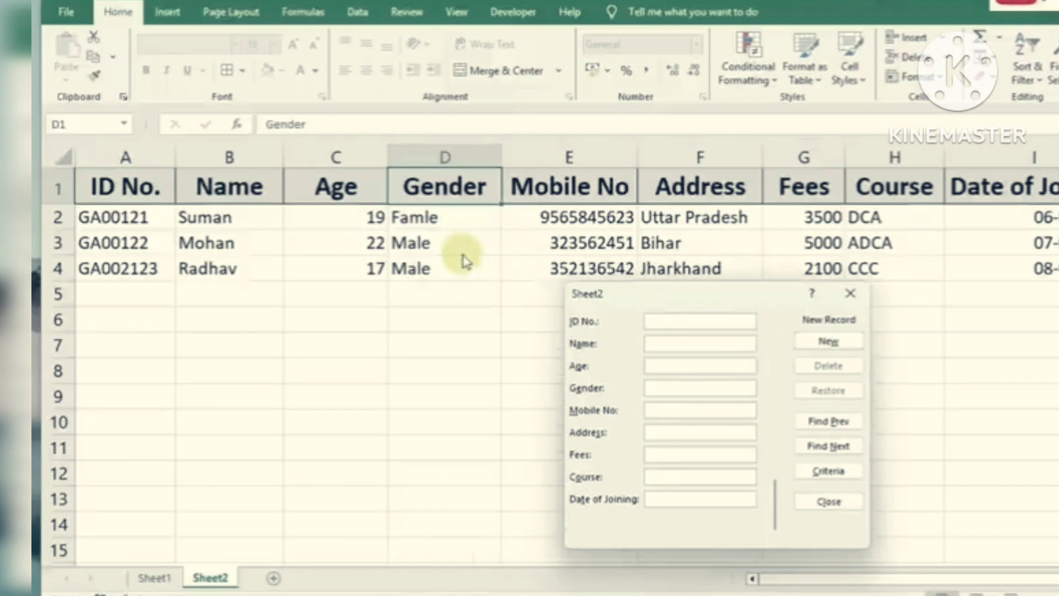
{"action": "left_click", "coordinate": [849, 293]}
{"action": "left_click", "coordinate": [832, 314]}
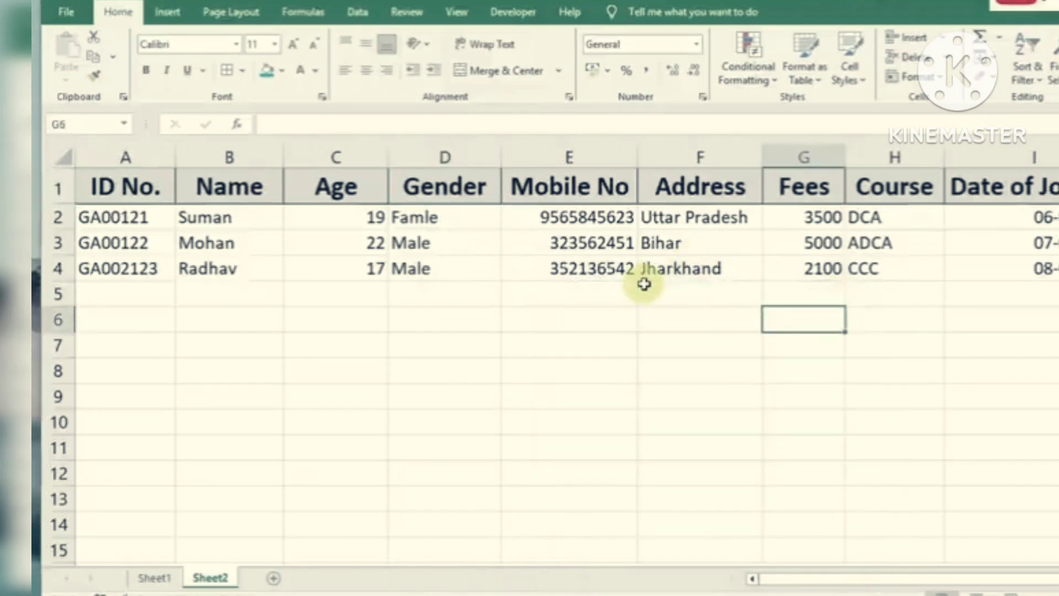
Reopen the data form from the Age heading, move it beside the table, and start a new blank record
{"action": "left_click", "coordinate": [333, 186]}
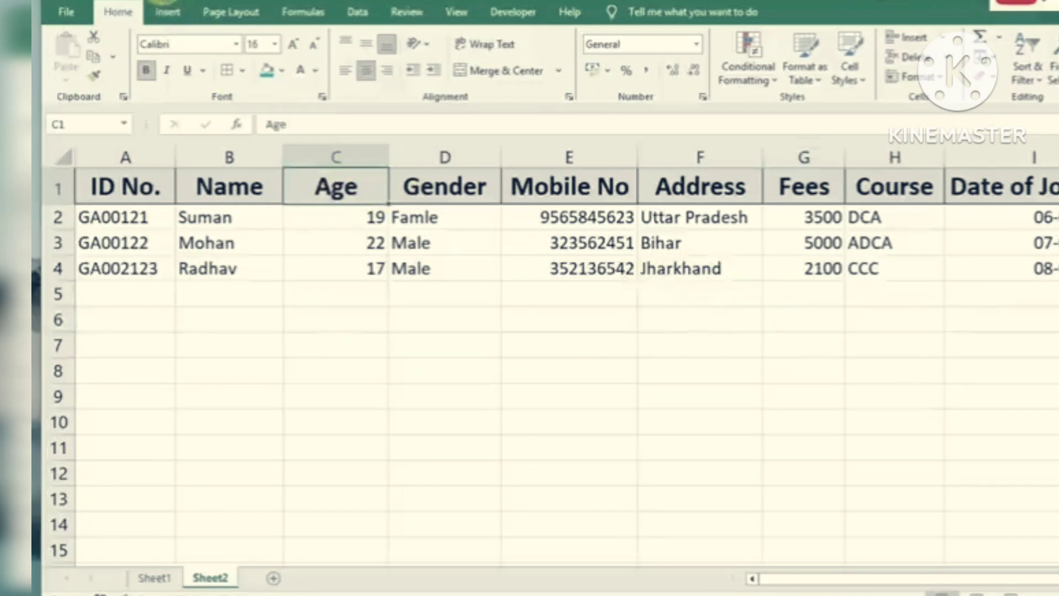
{"action": "left_click", "coordinate": [164, 1]}
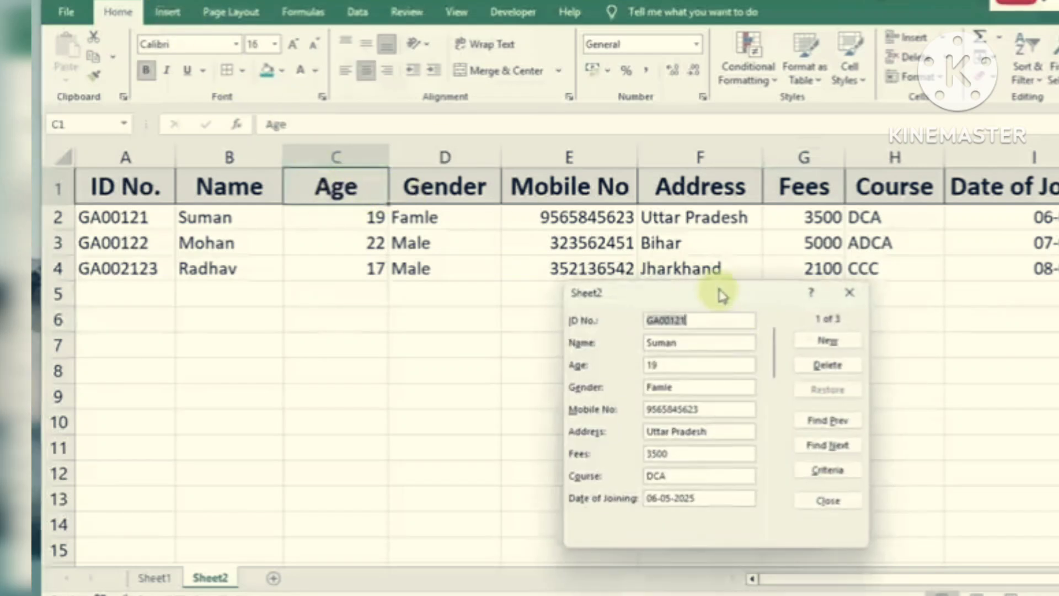
{"action": "left_click_drag", "start_coordinate": [718, 288], "coordinate": [641, 244]}
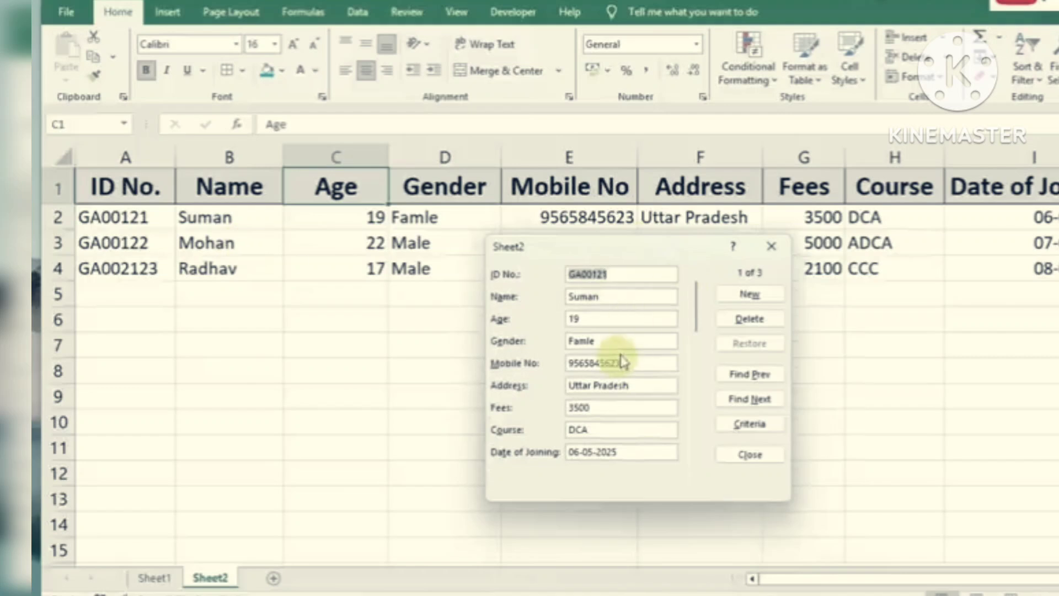
{"action": "left_click", "coordinate": [748, 297]}
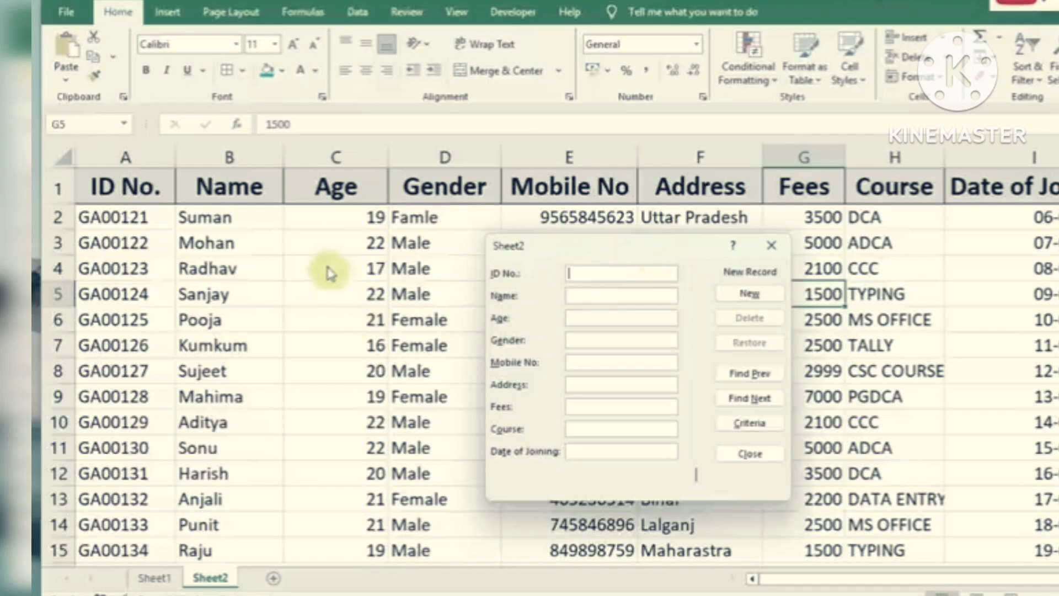
Close the data form and apply all borders to the entire student table, including the heading row
{"action": "left_click", "coordinate": [771, 246]}
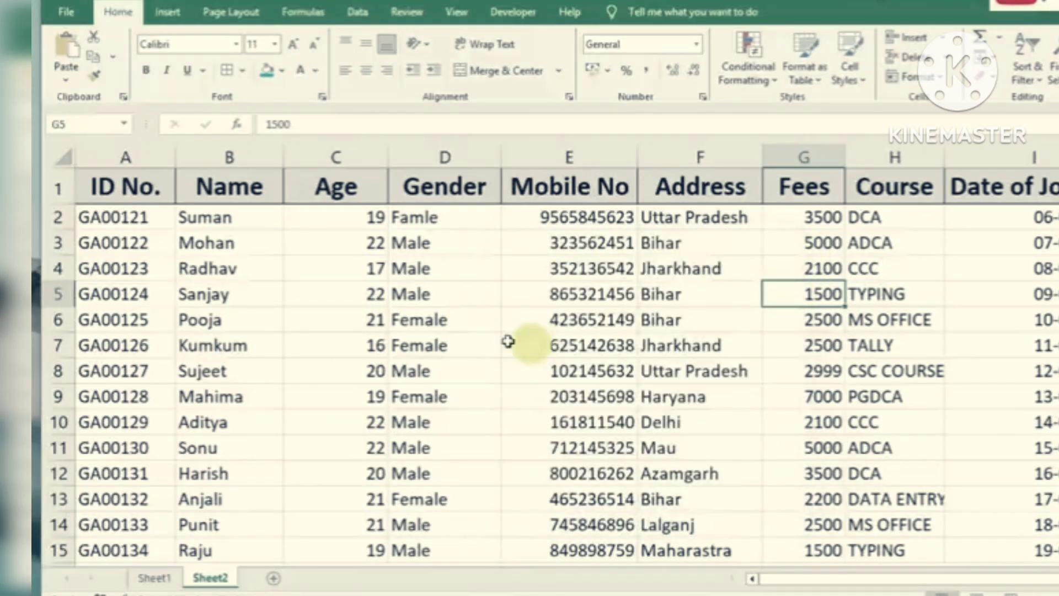
{"action": "left_click", "coordinate": [132, 196]}
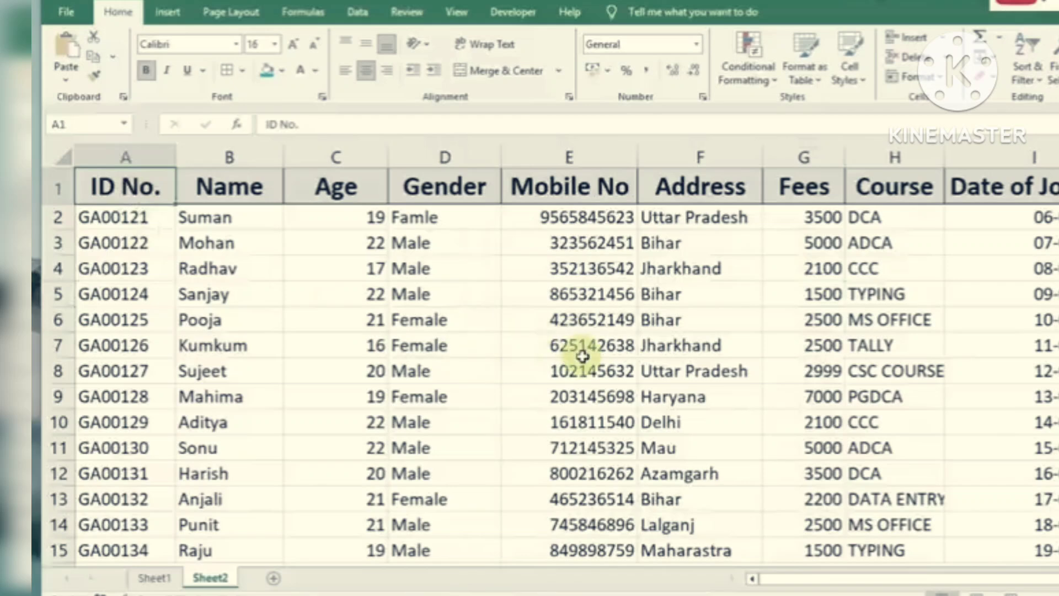
{"action": "key", "text": "ctrl+shift+Right"}
{"action": "key", "text": "ctrl+shift+Down"}
{"action": "scroll", "coordinate": [593, 363], "scroll_direction": "up", "scroll_amount": 9}
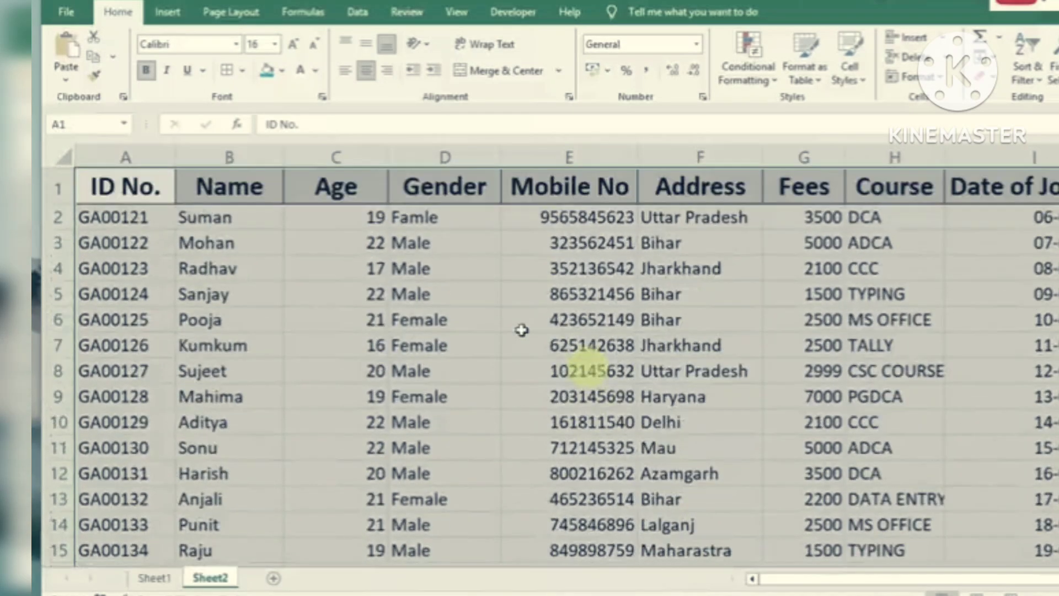
{"action": "left_click", "coordinate": [226, 70]}
{"action": "left_click", "coordinate": [480, 339]}
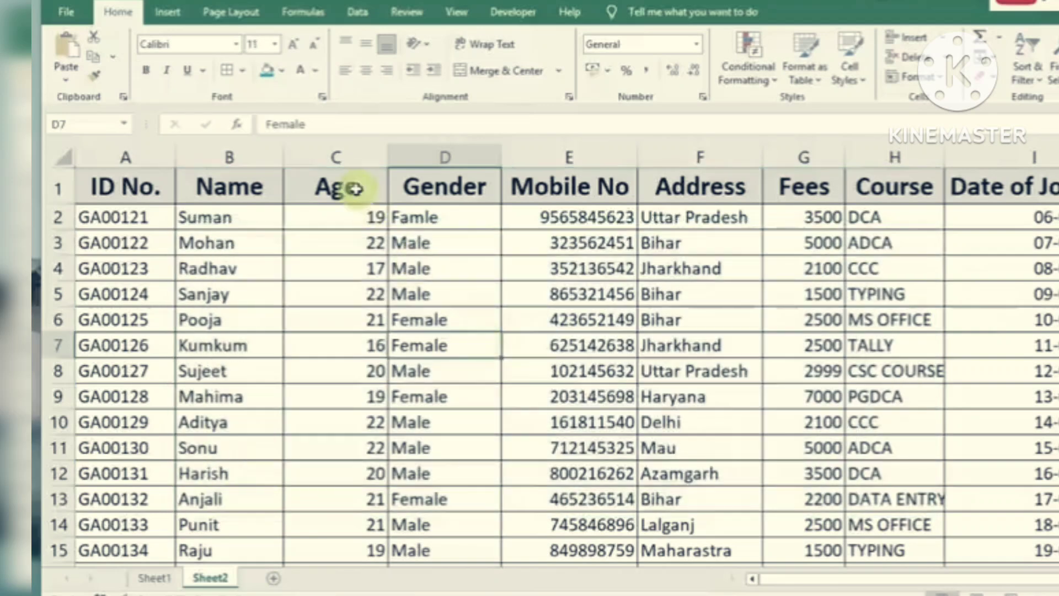
Centre the contents of the Age, Mobile No and Fees columns horizontally
{"action": "left_click", "coordinate": [337, 157]}
{"action": "left_click", "coordinate": [365, 70]}
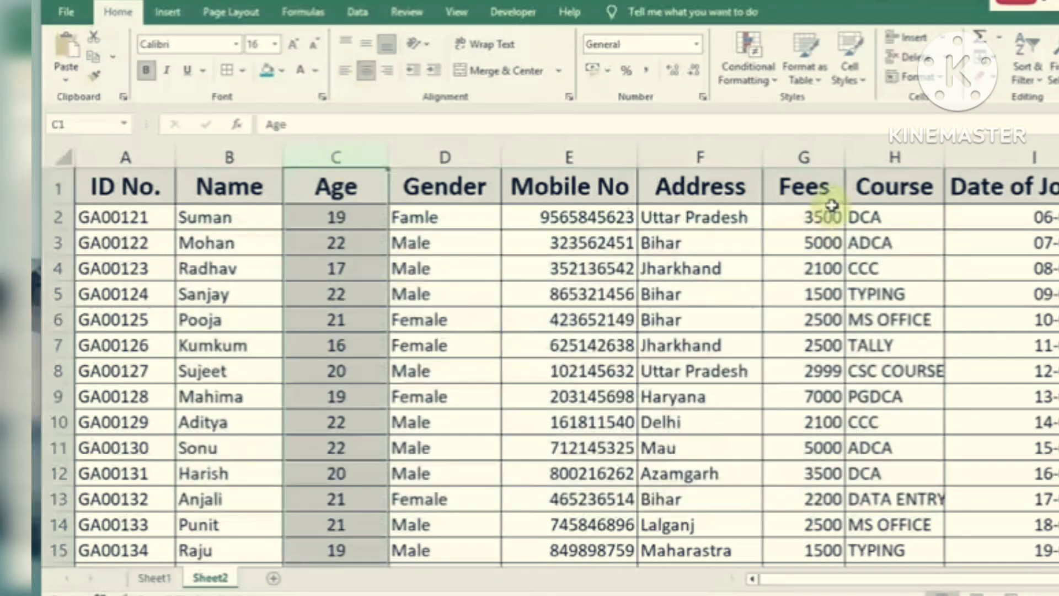
{"action": "left_click", "coordinate": [803, 157]}
{"action": "left_click", "coordinate": [367, 71]}
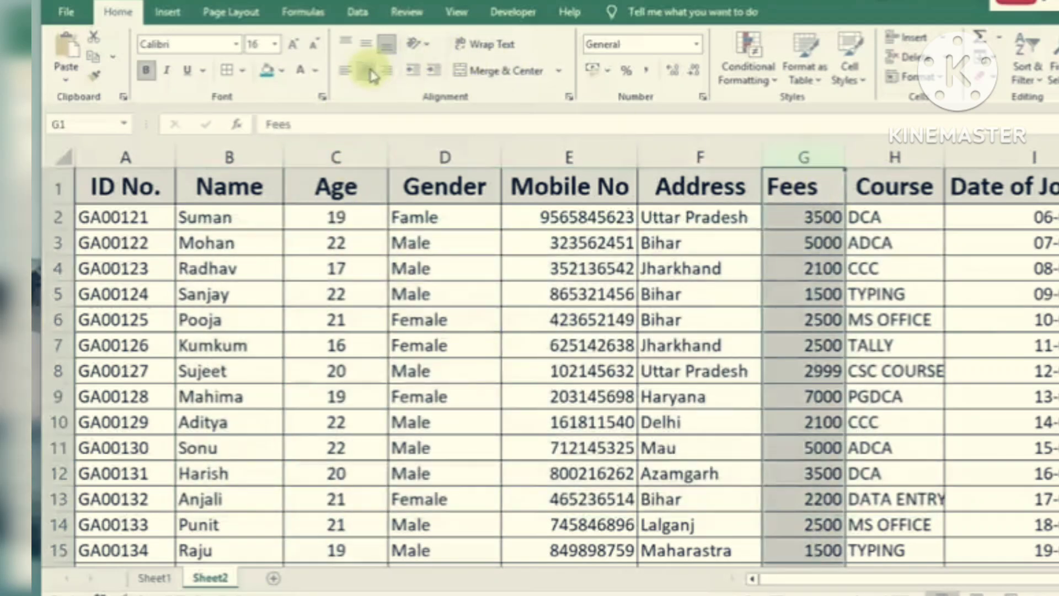
Fill the heading row with yellow and widen the Course column to fit its entries
{"action": "left_click_drag", "start_coordinate": [126, 186], "coordinate": [1011, 180]}
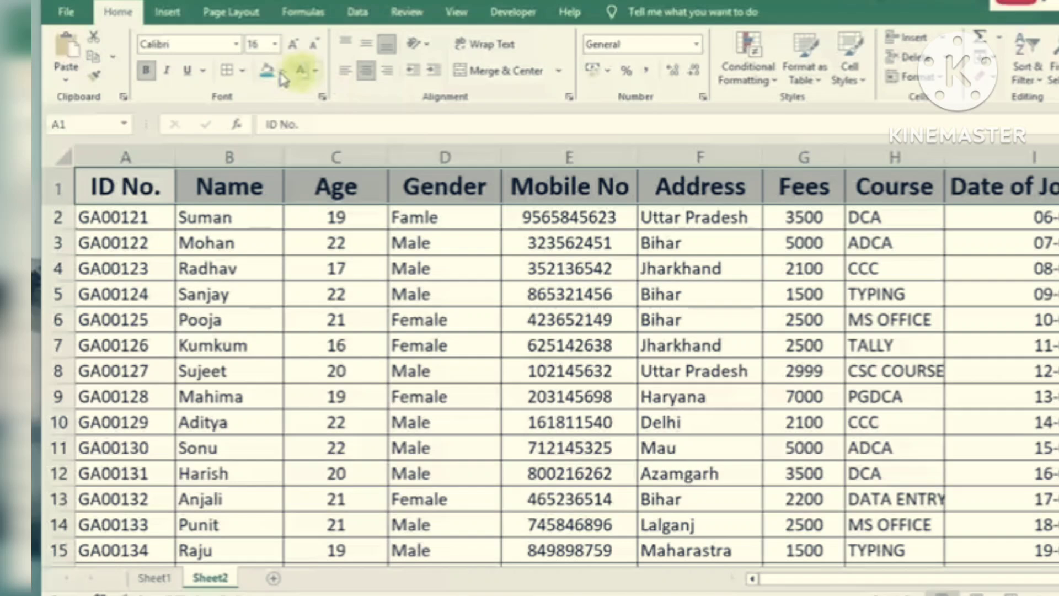
{"action": "left_click", "coordinate": [269, 71]}
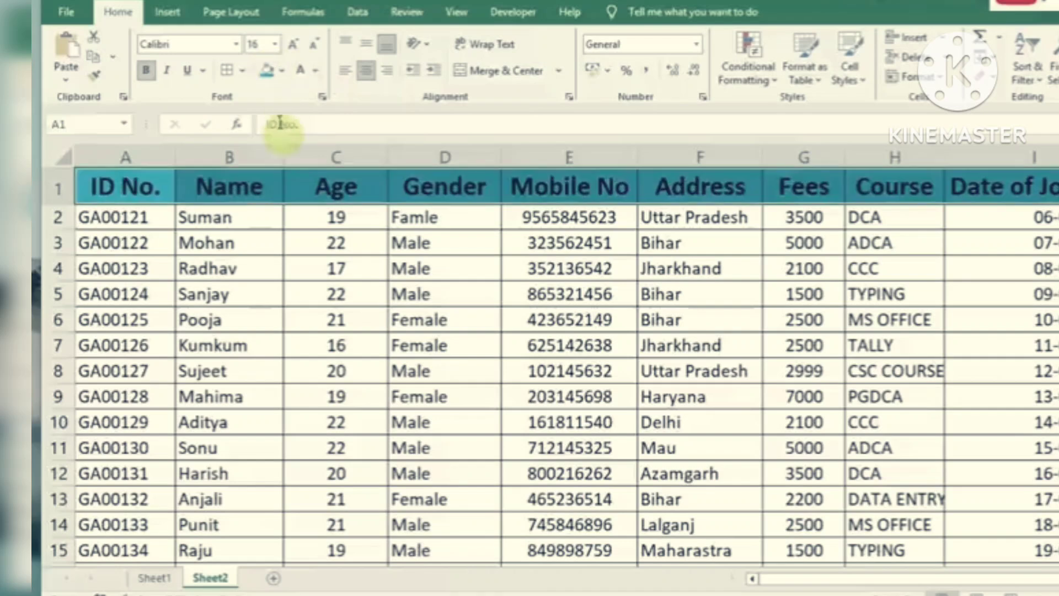
{"action": "left_click", "coordinate": [282, 71]}
{"action": "left_click", "coordinate": [346, 320]}
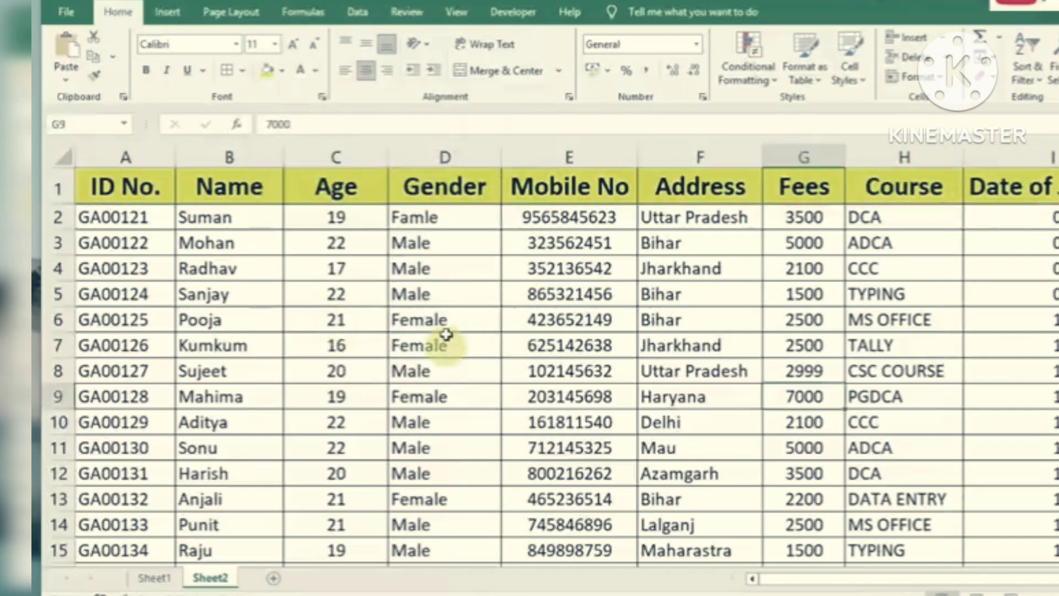
Format the range A1:I41 as a table with headers using the first Medium table style
{"action": "left_click", "coordinate": [442, 316]}
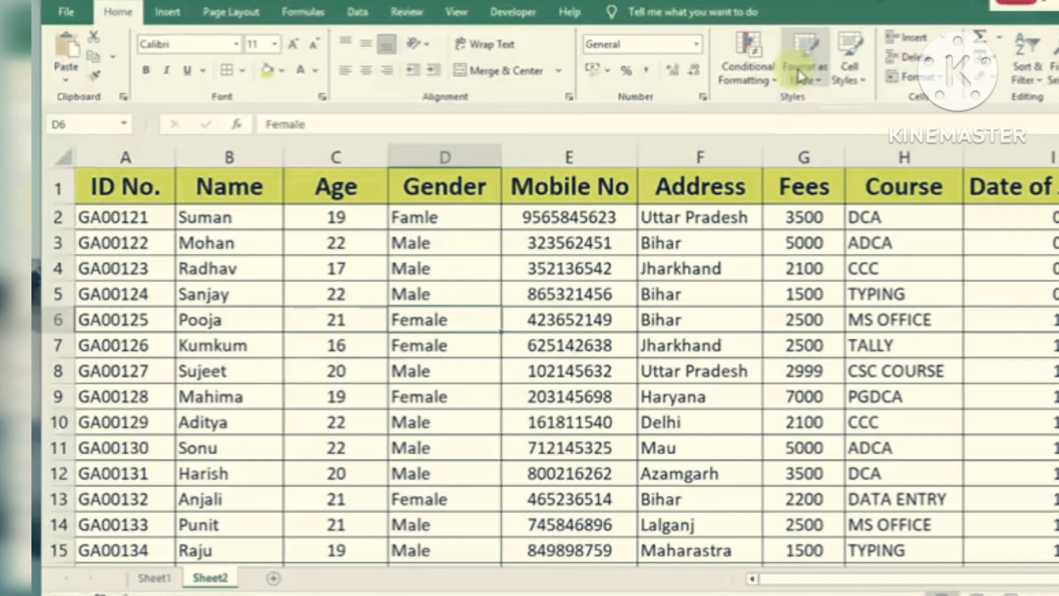
{"action": "left_click", "coordinate": [815, 81]}
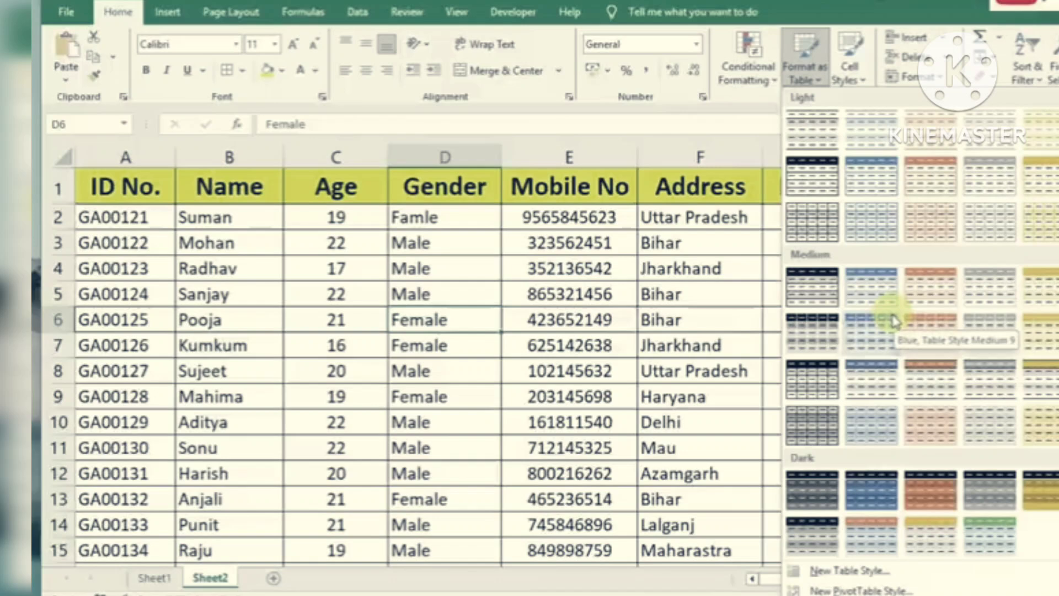
{"action": "left_click", "coordinate": [815, 298]}
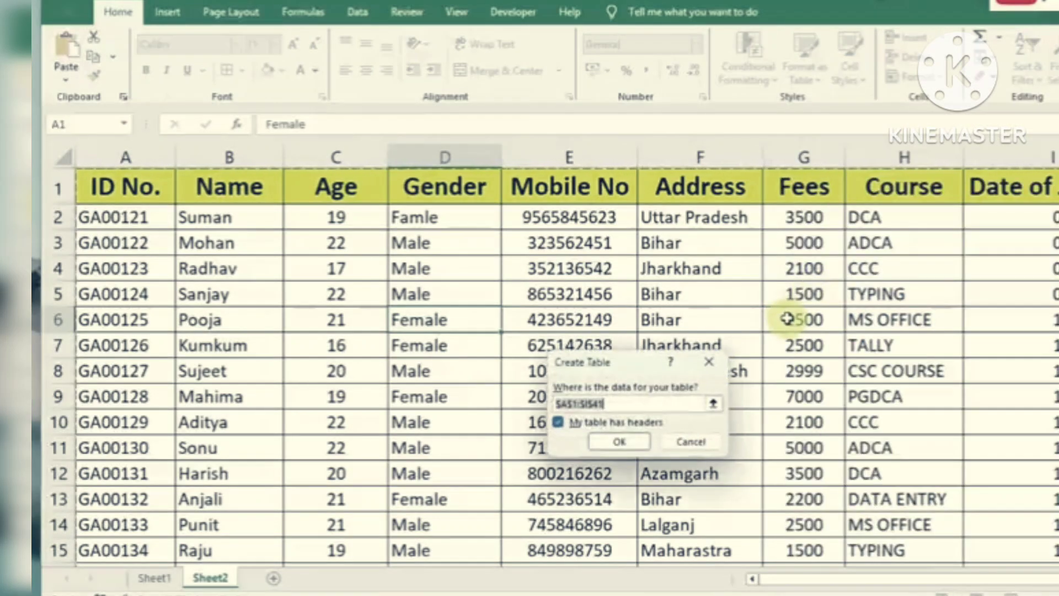
{"action": "left_click_drag", "start_coordinate": [649, 371], "coordinate": [633, 263]}
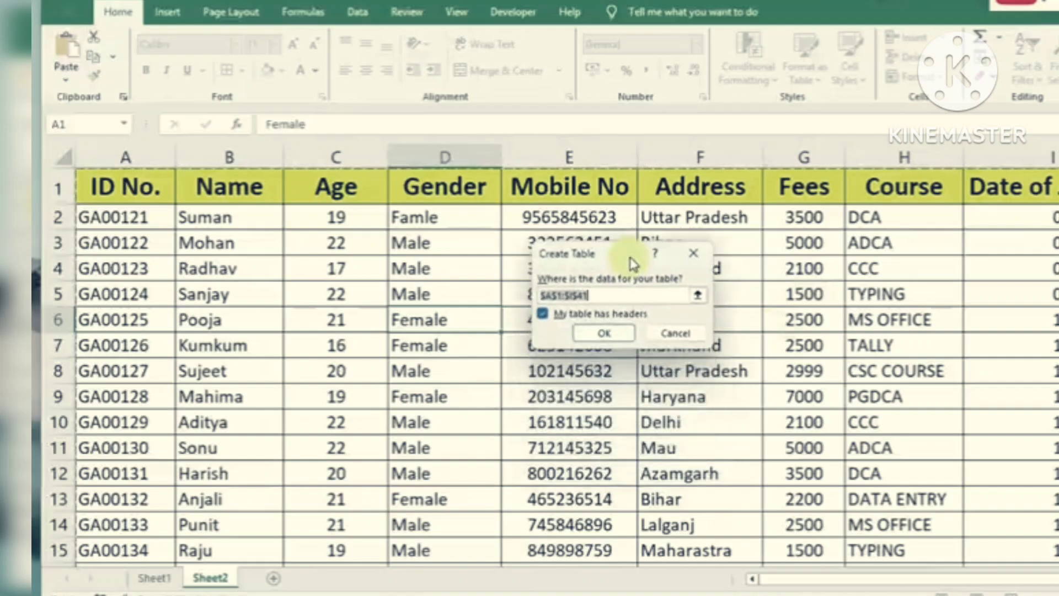
{"action": "left_click", "coordinate": [604, 333]}
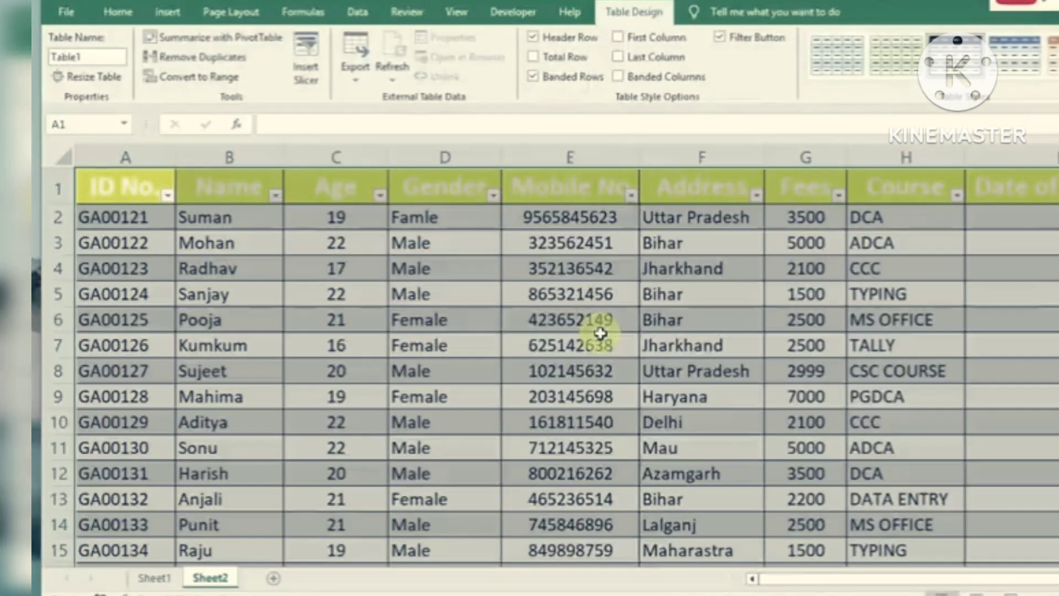
{"action": "left_click", "coordinate": [715, 339]}
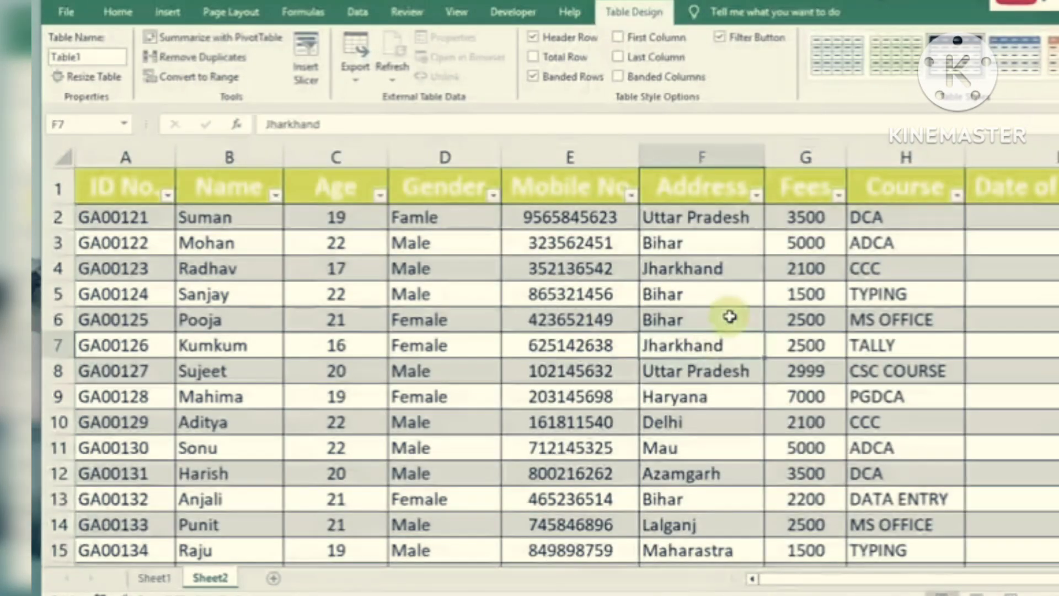
{"action": "left_click", "coordinate": [729, 316]}
{"action": "scroll", "coordinate": [729, 316], "scroll_direction": "down", "scroll_amount": 4}
{"action": "scroll", "coordinate": [730, 316], "scroll_direction": "up", "scroll_amount": 4}
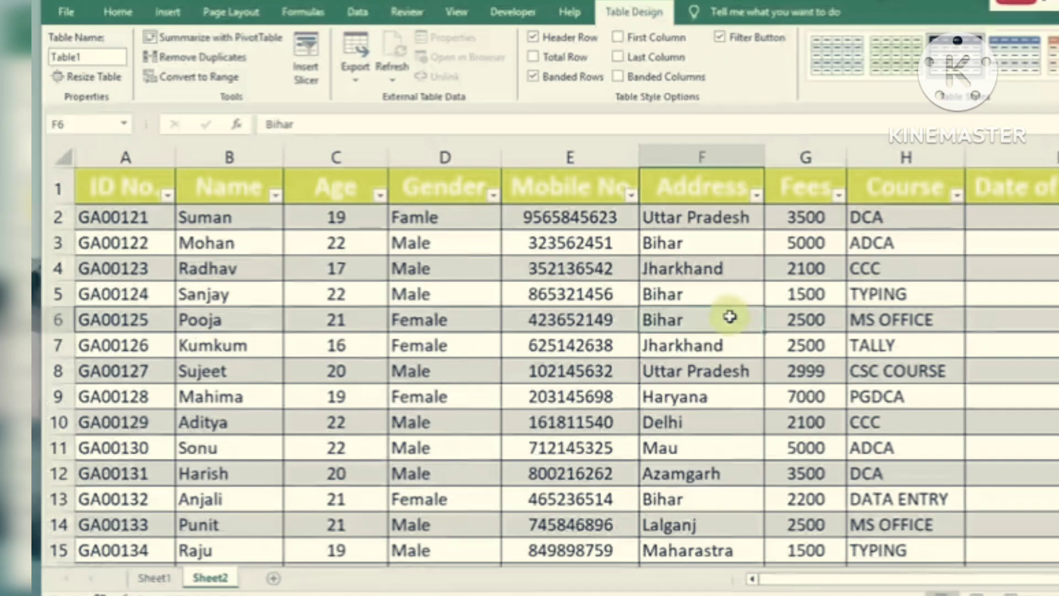
Set the font colour of the table's heading row to Automatic black
{"action": "left_click", "coordinate": [83, 187]}
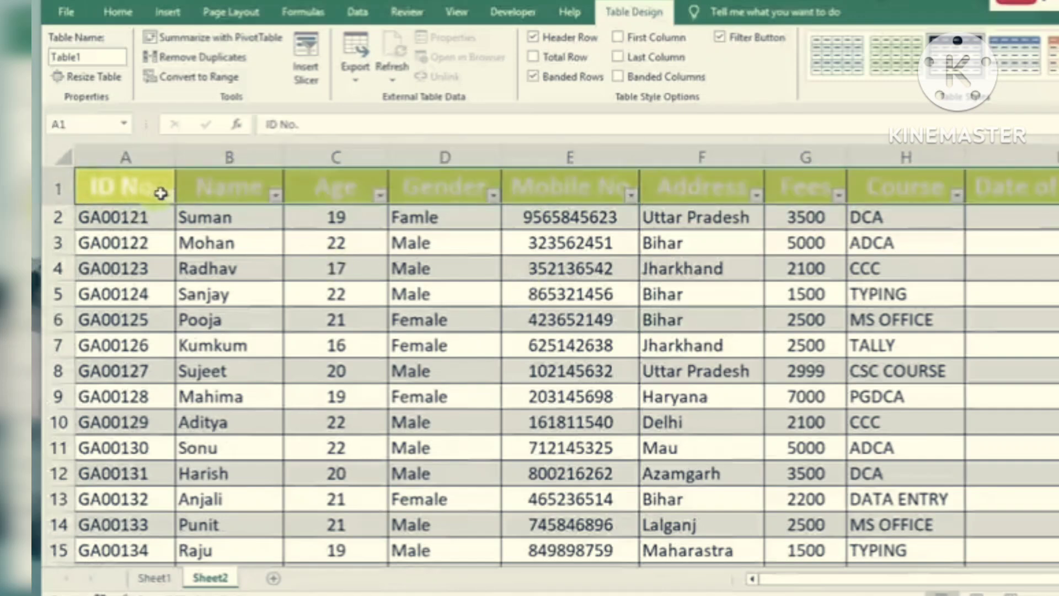
{"action": "left_click", "coordinate": [118, 11]}
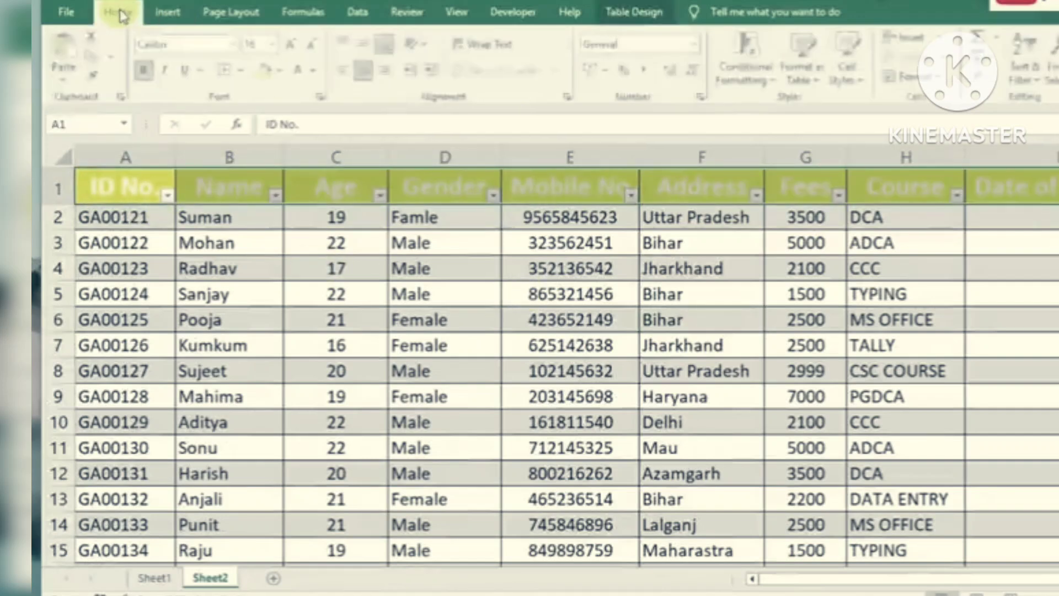
{"action": "left_click", "coordinate": [316, 72]}
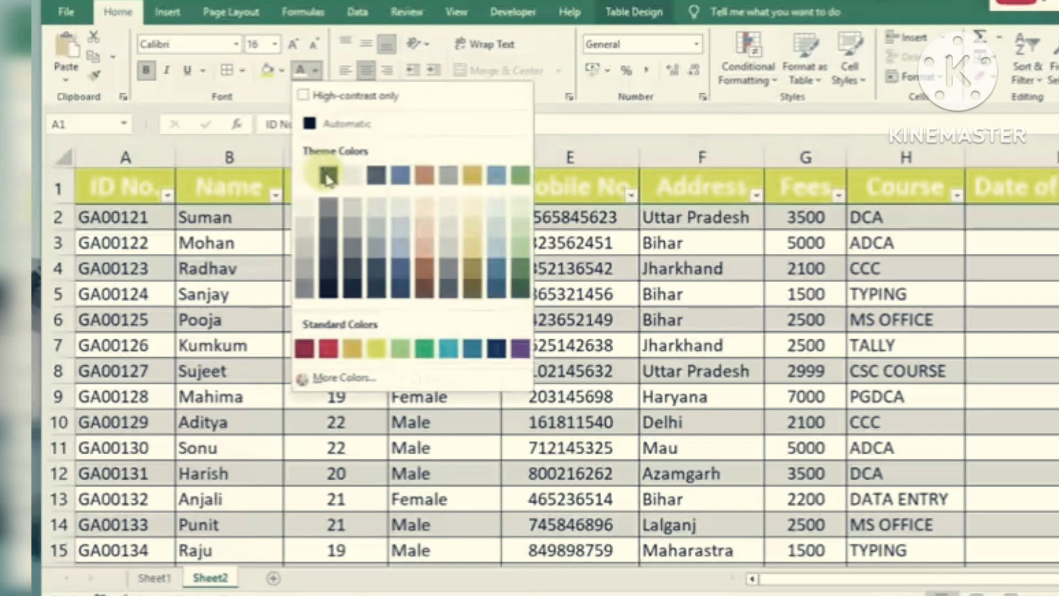
{"action": "left_click", "coordinate": [311, 125]}
{"action": "left_click", "coordinate": [787, 343]}
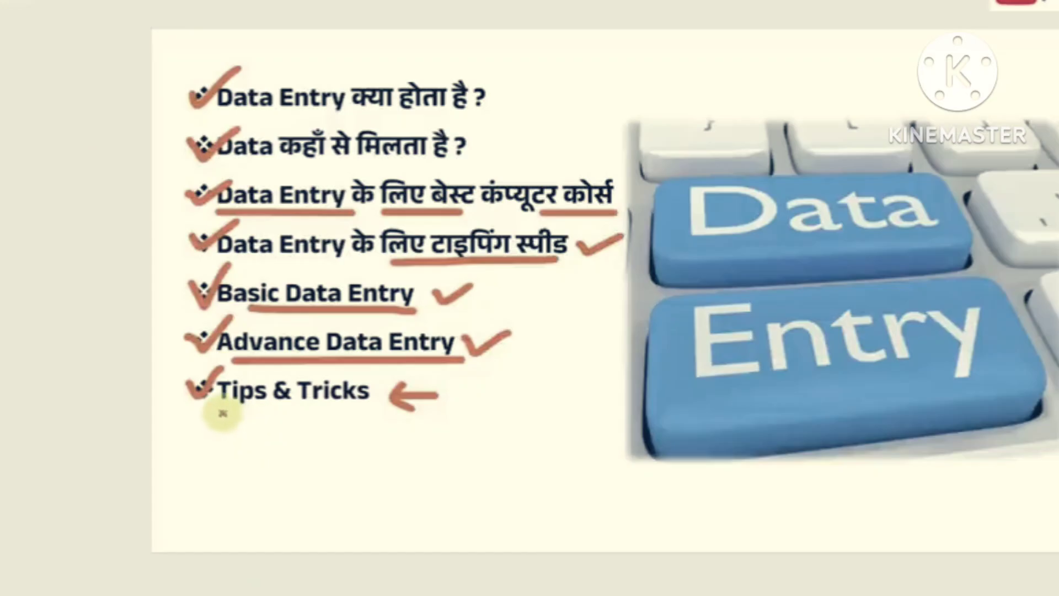
{"action": "left_click_drag", "start_coordinate": [223, 413], "coordinate": [368, 411]}
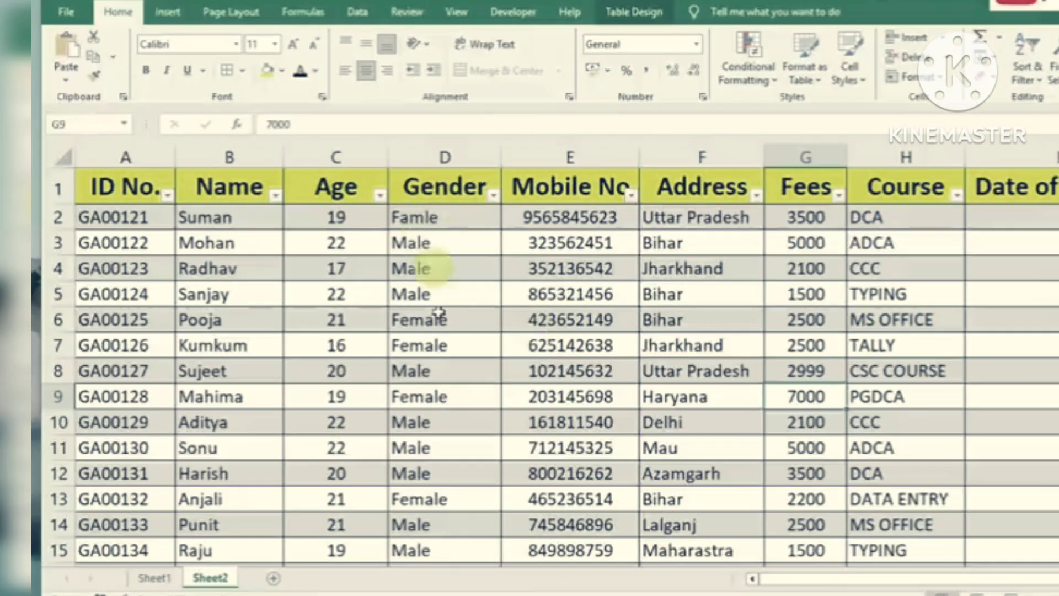
{"action": "left_click_drag", "start_coordinate": [425, 217], "coordinate": [430, 464]}
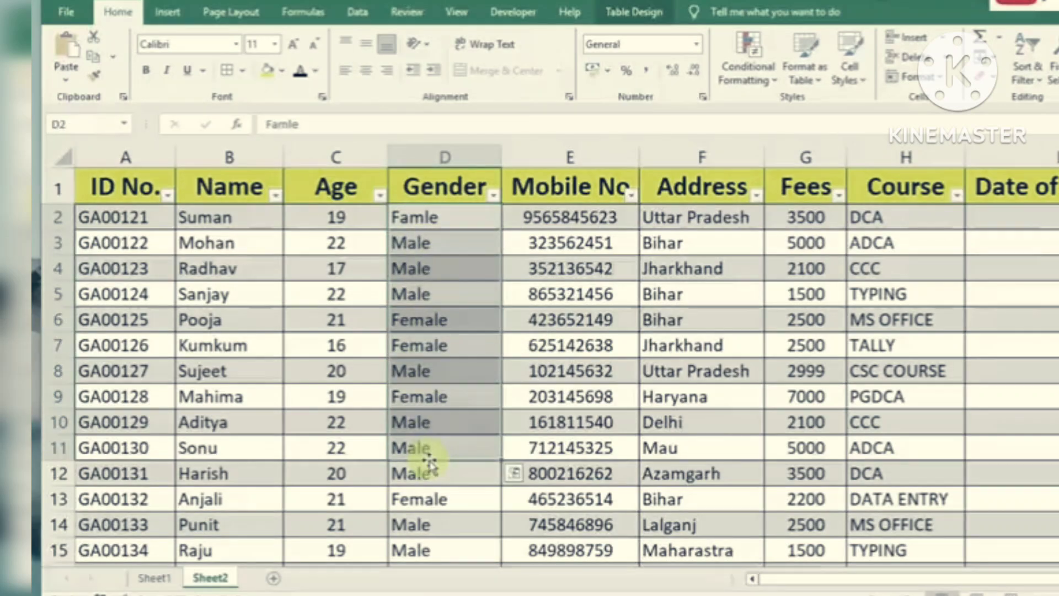
{"action": "left_click", "coordinate": [431, 381]}
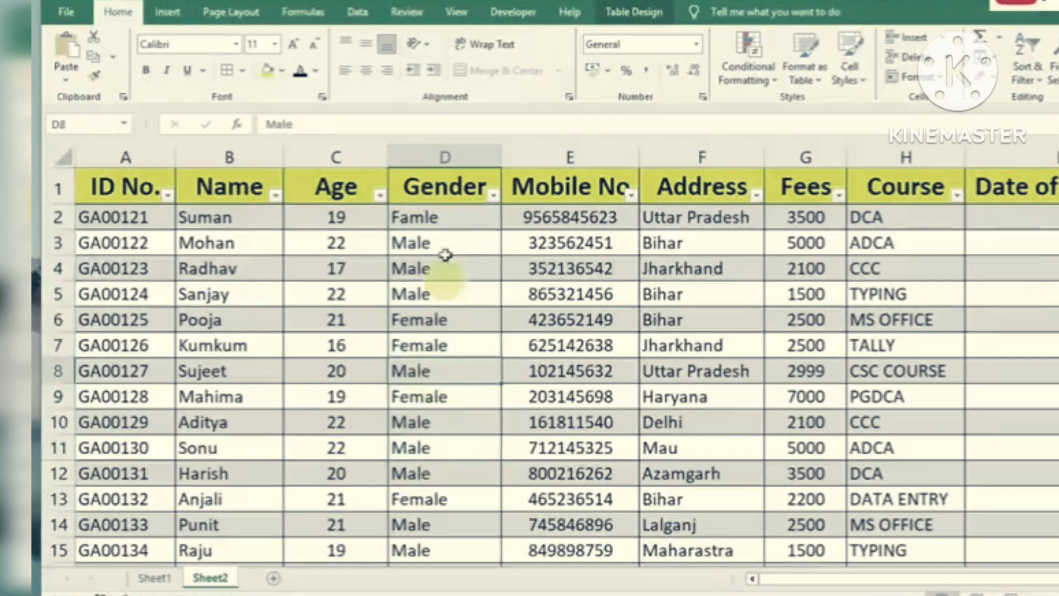
Clear the Gender entries in D2:D15 and apply list data validation to those cells with the source Male, Female
{"action": "left_click_drag", "start_coordinate": [425, 218], "coordinate": [433, 543]}
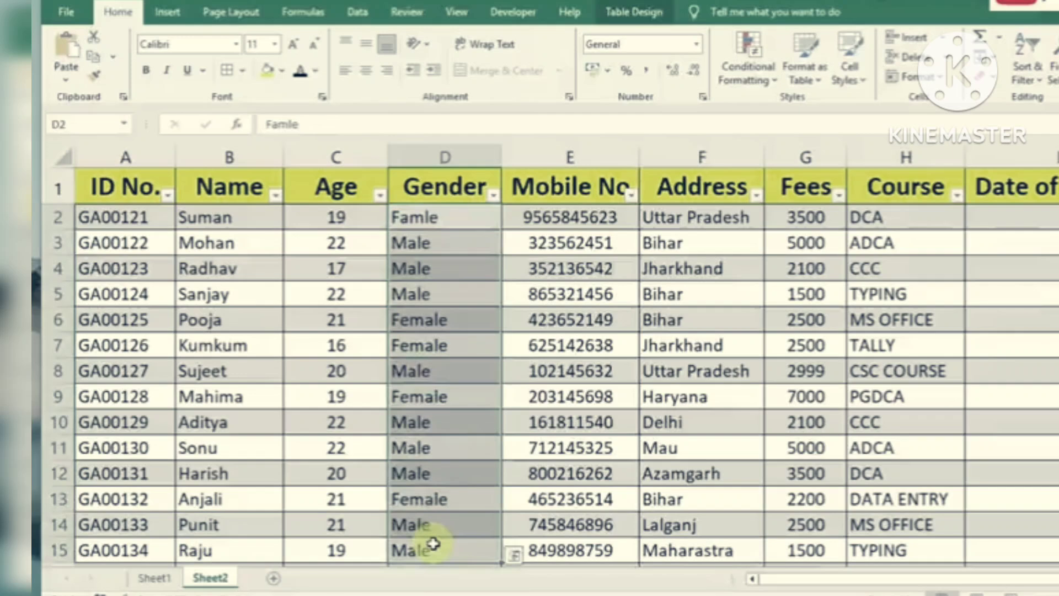
{"action": "key", "text": "Delete"}
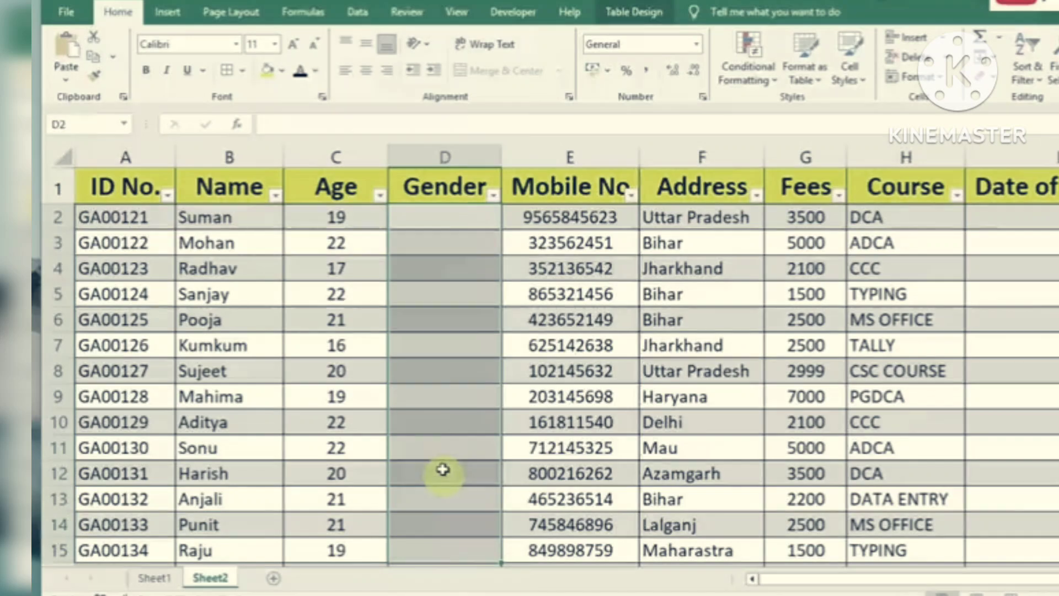
{"action": "left_click", "coordinate": [357, 12]}
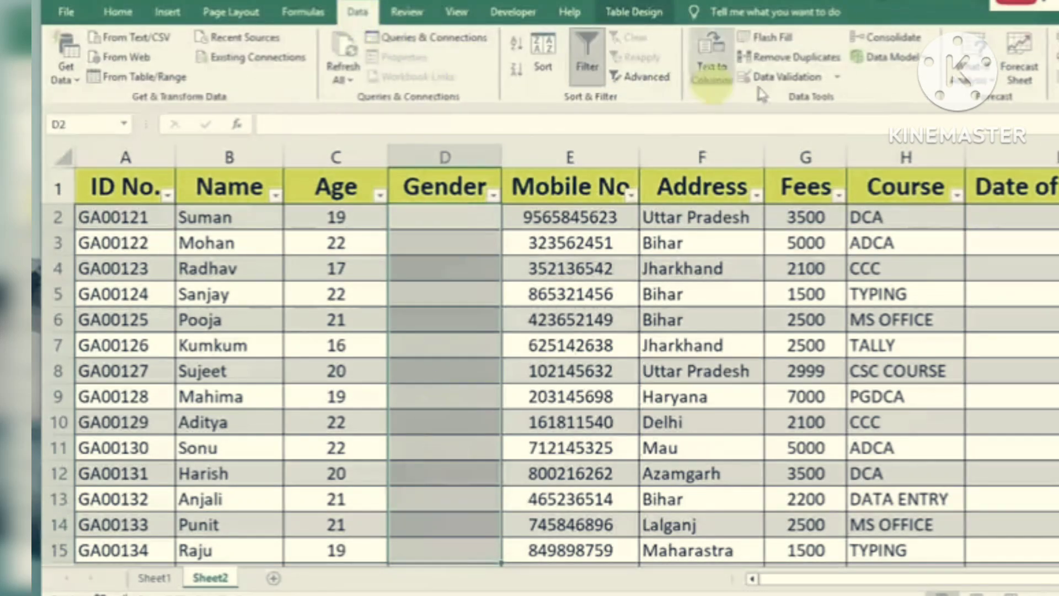
{"action": "left_click", "coordinate": [836, 77]}
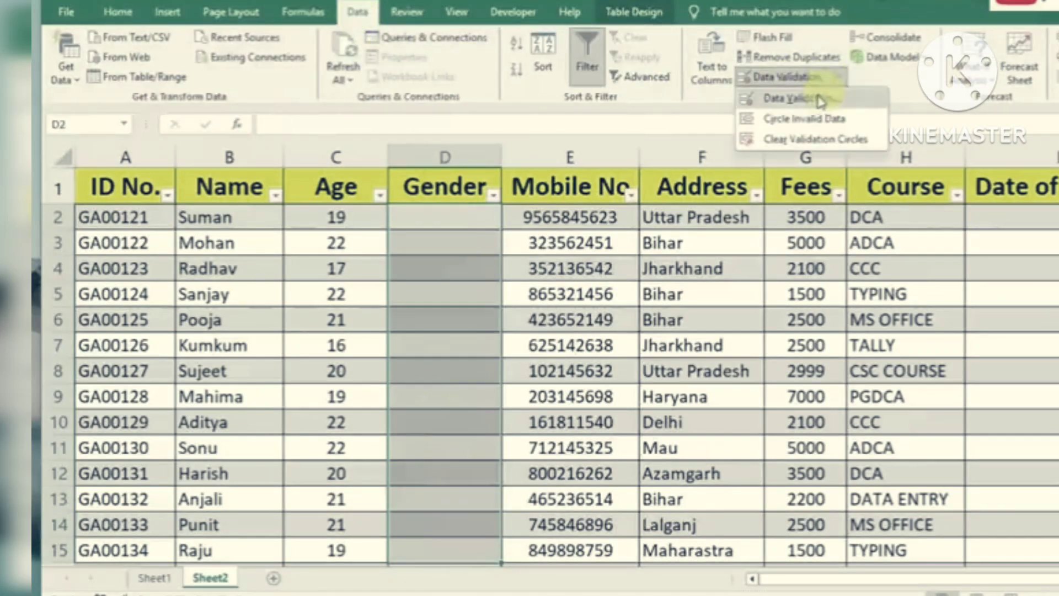
{"action": "left_click", "coordinate": [800, 99]}
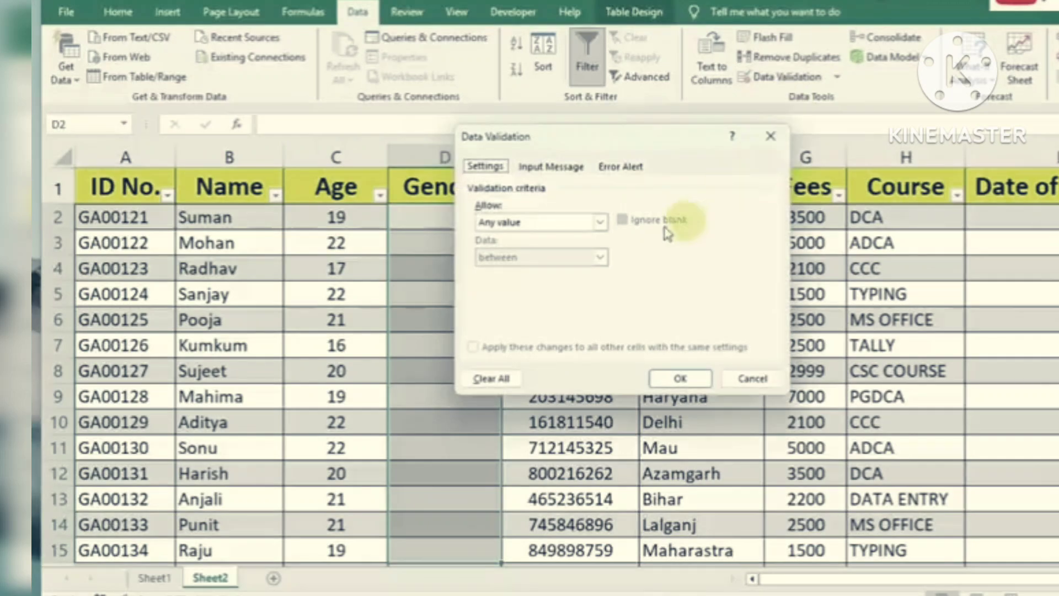
{"action": "left_click", "coordinate": [600, 222]}
{"action": "left_click", "coordinate": [502, 272]}
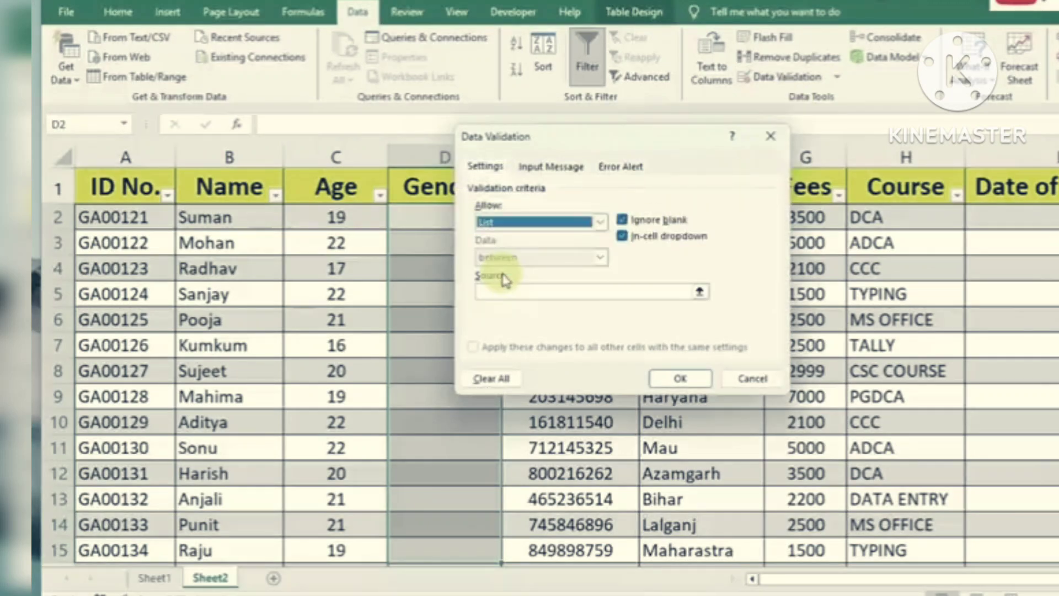
{"action": "left_click", "coordinate": [502, 292]}
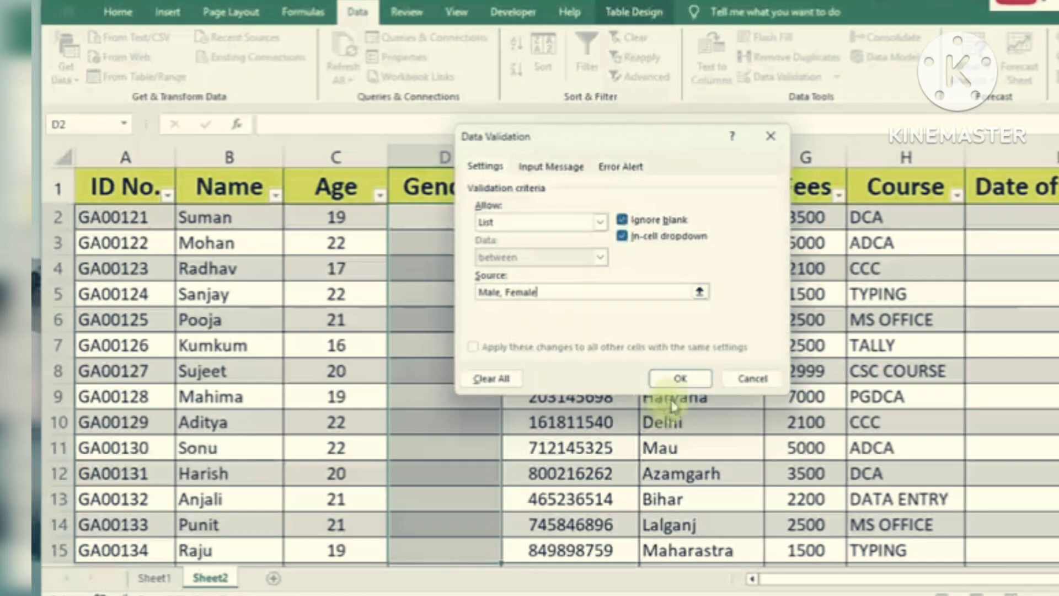
{"action": "left_click", "coordinate": [675, 379]}
Choose Female from the dropdown list for the first student's gender in D2
{"action": "left_click", "coordinate": [490, 241]}
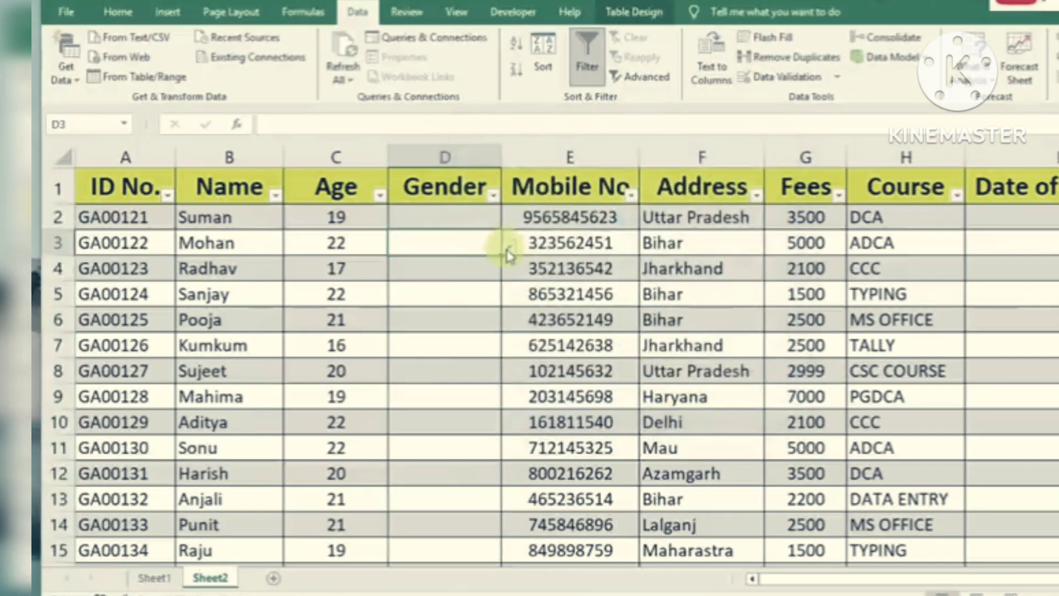
{"action": "left_click", "coordinate": [507, 248]}
{"action": "left_click", "coordinate": [437, 216]}
{"action": "left_click", "coordinate": [437, 216]}
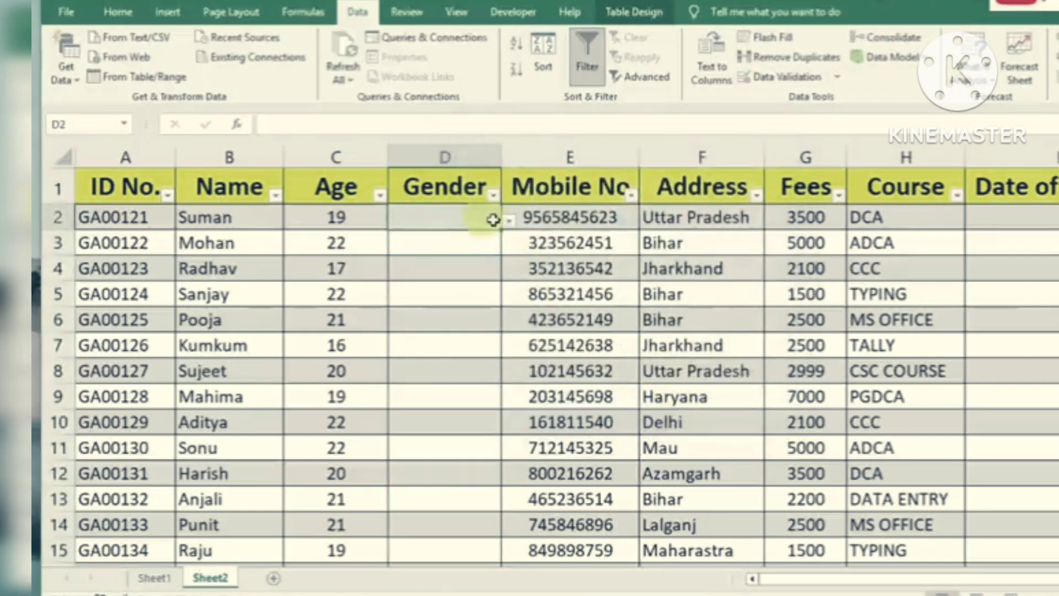
{"action": "left_click", "coordinate": [508, 220]}
{"action": "left_click", "coordinate": [405, 255]}
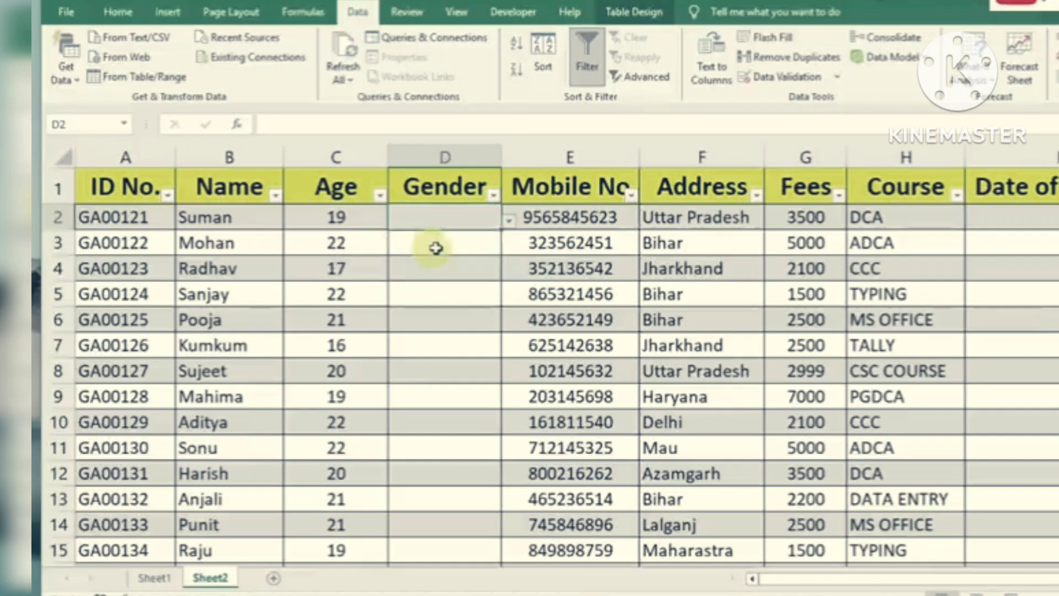
Choose Male from the dropdown list for the second and third students in D3 and D4
{"action": "left_click", "coordinate": [477, 243]}
{"action": "left_click", "coordinate": [508, 245]}
{"action": "left_click", "coordinate": [405, 267]}
{"action": "left_click", "coordinate": [447, 270]}
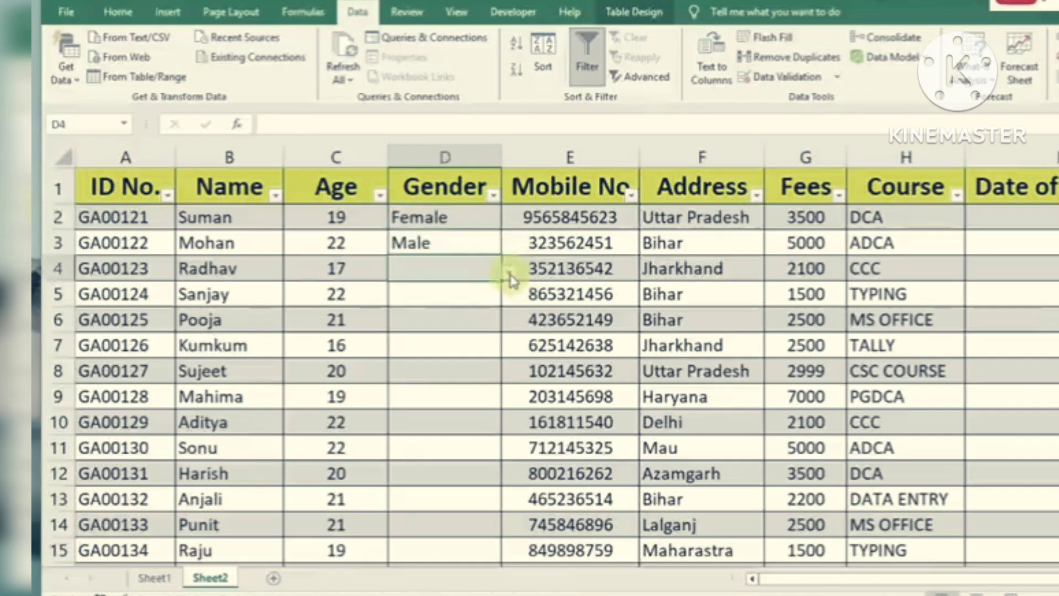
{"action": "left_click", "coordinate": [508, 272]}
{"action": "left_click", "coordinate": [406, 290]}
{"action": "left_click", "coordinate": [467, 295]}
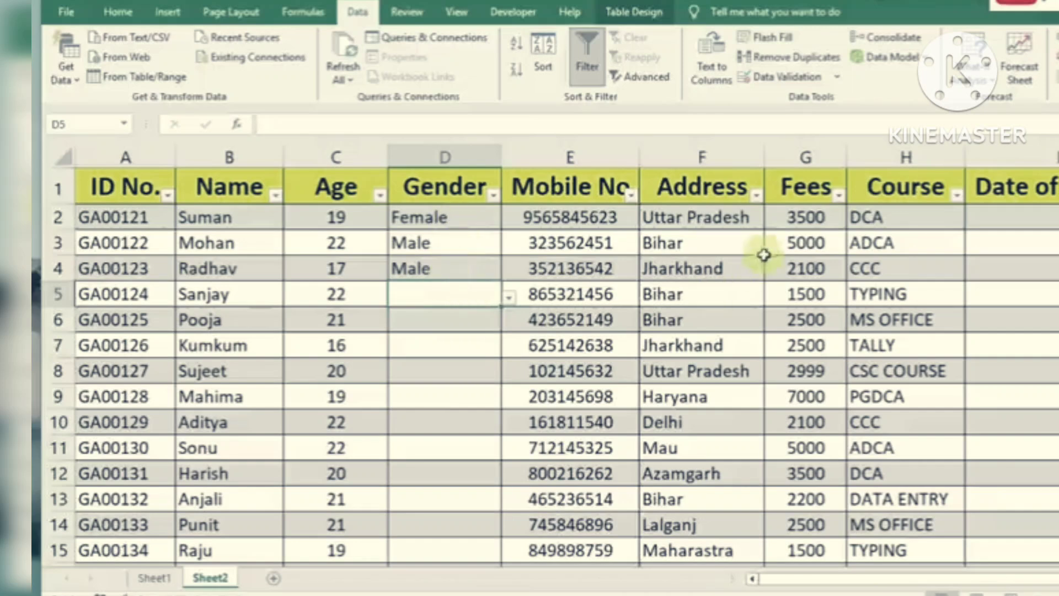
Clear the Fees entries in G2:G15 and apply list data validation to those cells with the source 2100,3500,5000,2200
{"action": "left_click", "coordinate": [804, 222]}
{"action": "left_click_drag", "start_coordinate": [803, 228], "coordinate": [809, 548]}
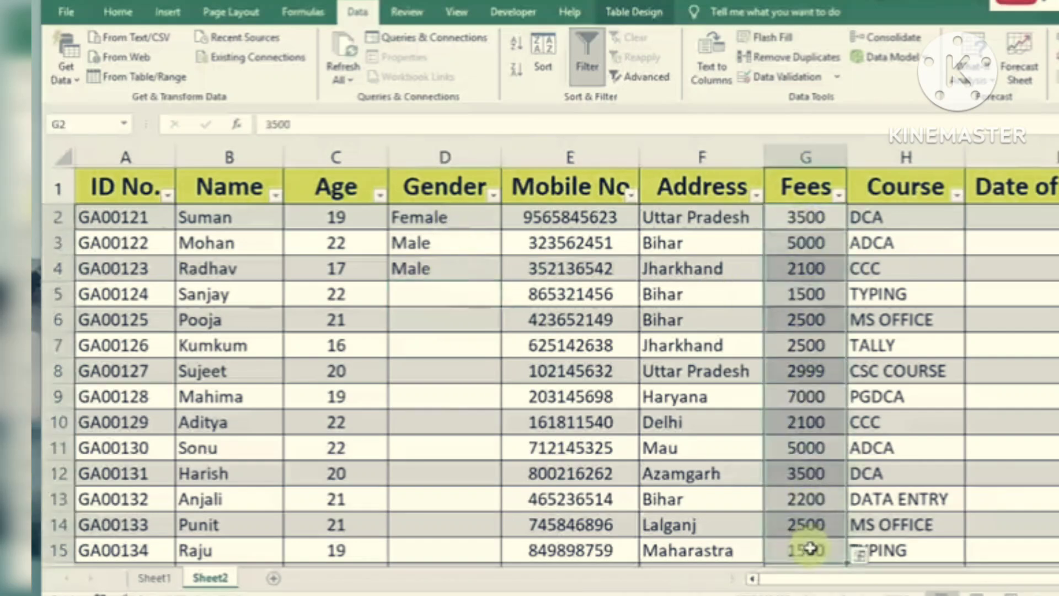
{"action": "key", "text": "Delete"}
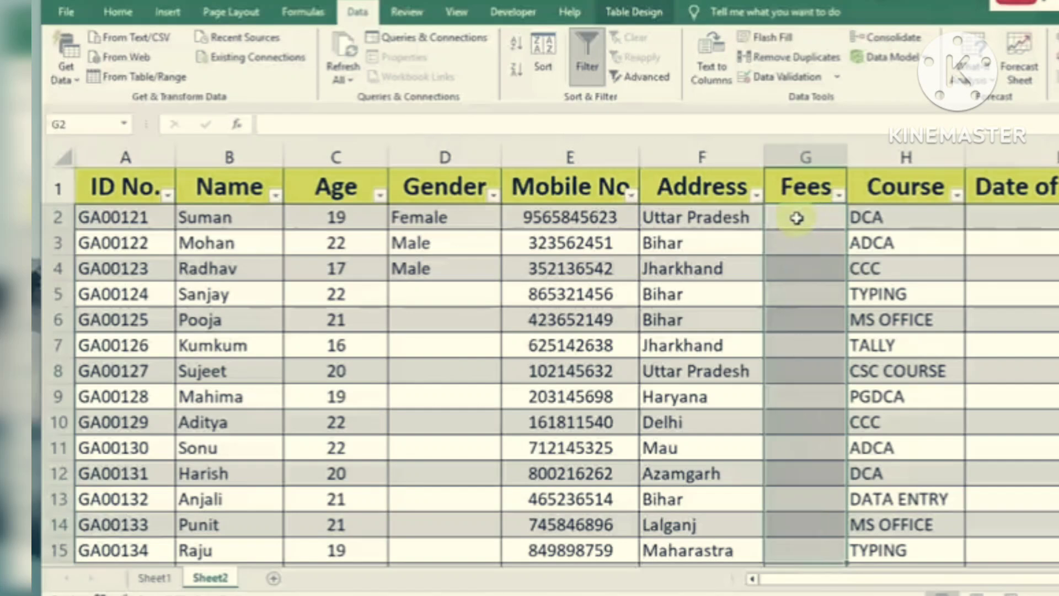
{"action": "left_click", "coordinate": [780, 75]}
{"action": "left_click", "coordinate": [565, 222]}
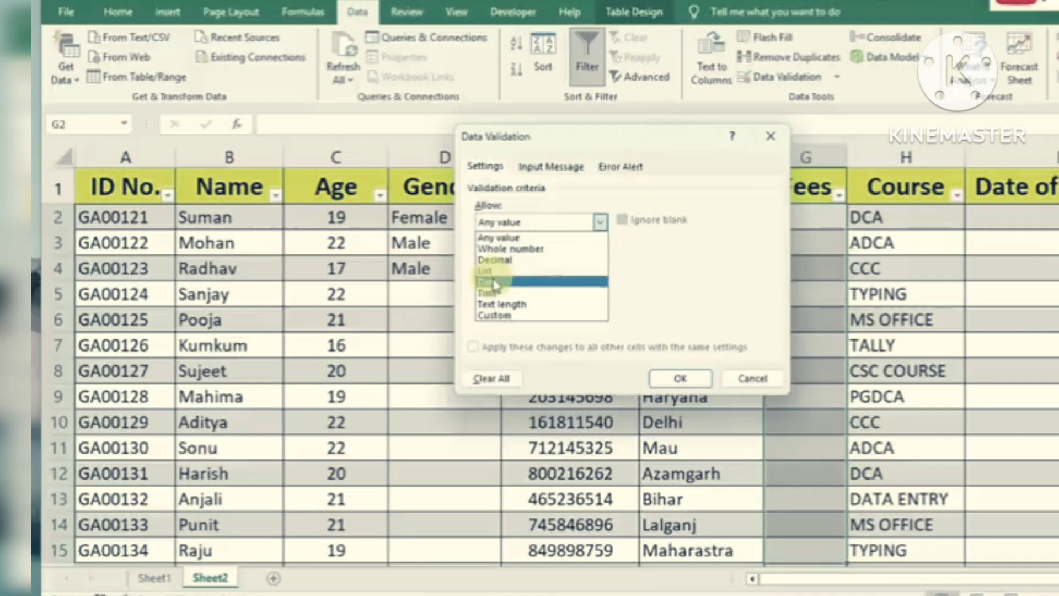
{"action": "left_click", "coordinate": [524, 271]}
{"action": "left_click", "coordinate": [562, 291]}
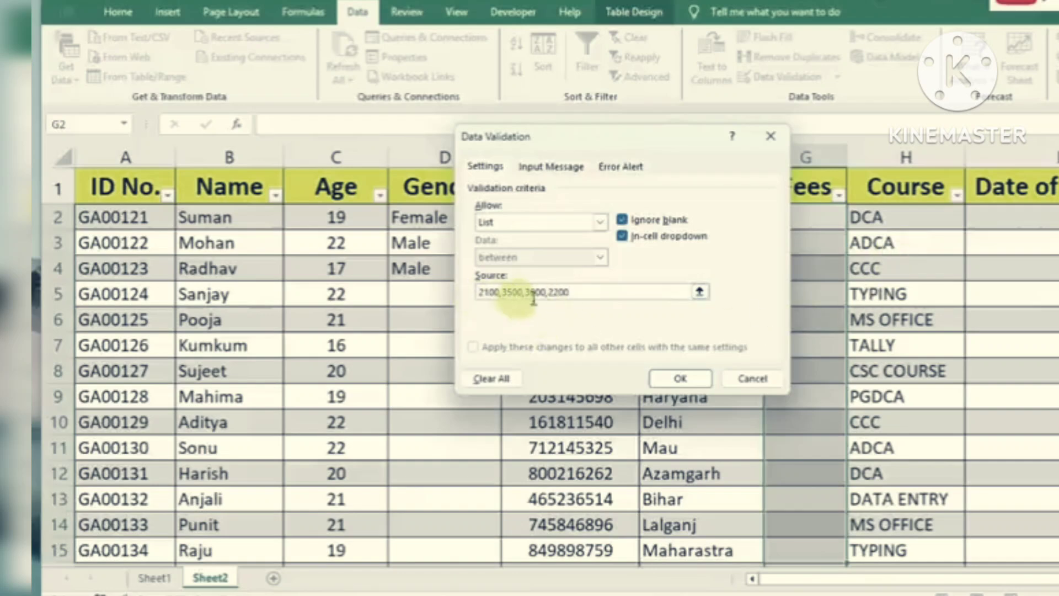
{"action": "left_click", "coordinate": [680, 378]}
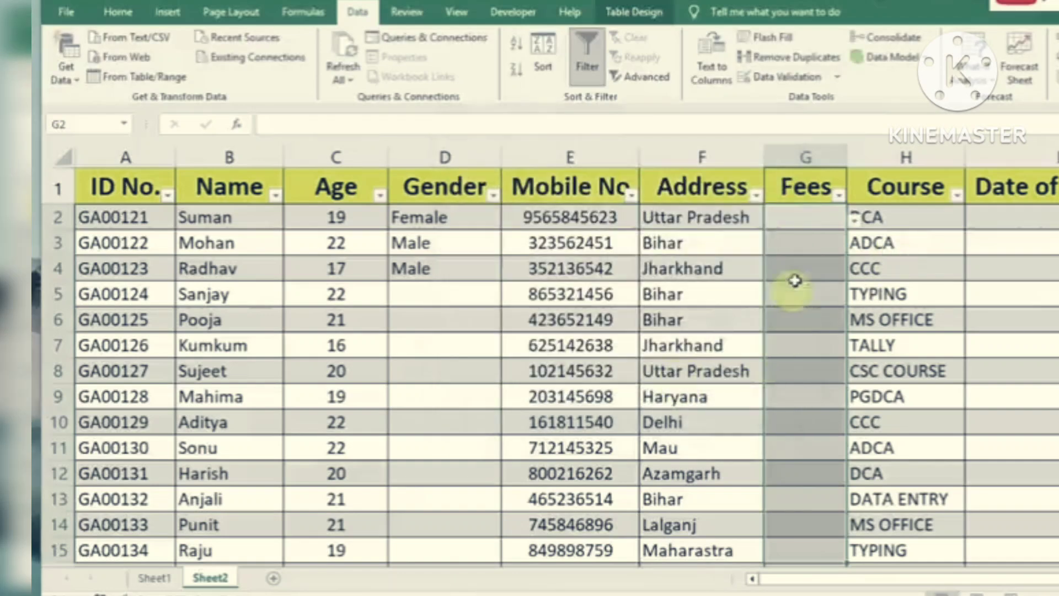
Choose 3500 from the Fees dropdown list for the first student in G2 and 5000 for the second in G3
{"action": "left_click", "coordinate": [816, 223]}
{"action": "left_click", "coordinate": [854, 218]}
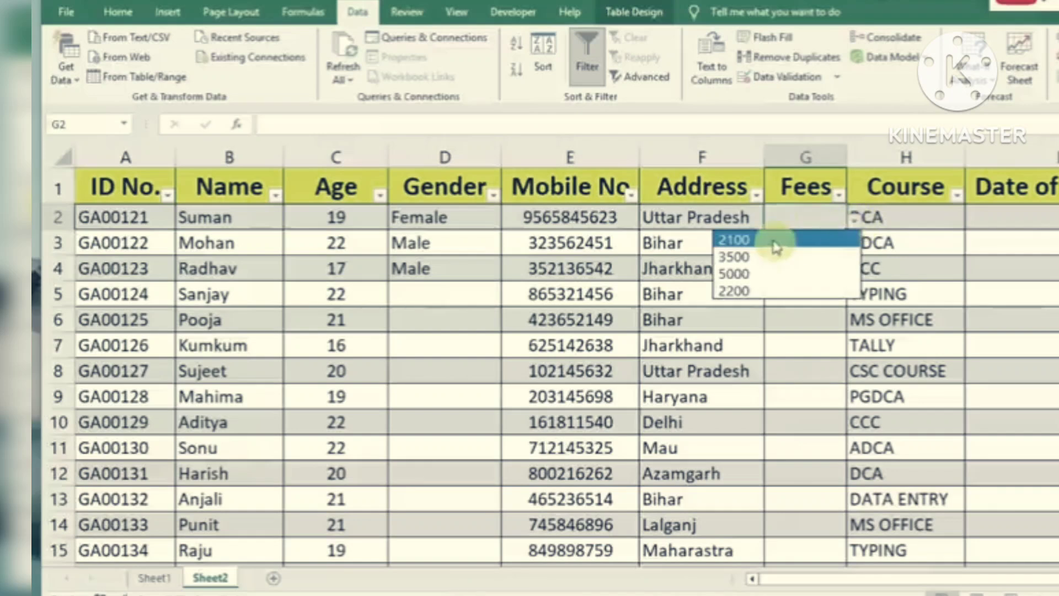
{"action": "left_click", "coordinate": [736, 256]}
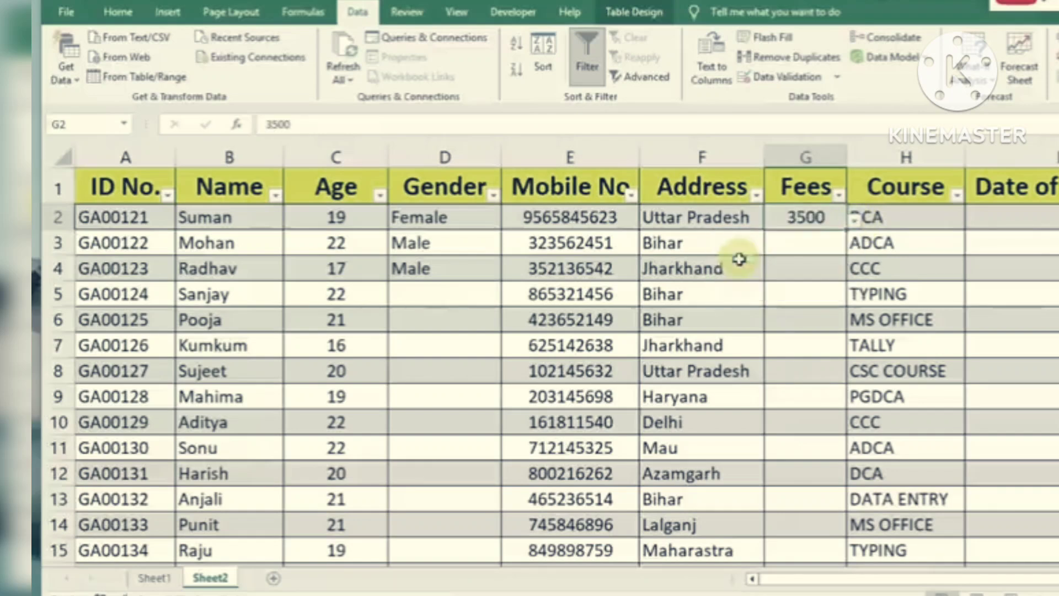
{"action": "left_click", "coordinate": [816, 244]}
{"action": "left_click", "coordinate": [854, 257]}
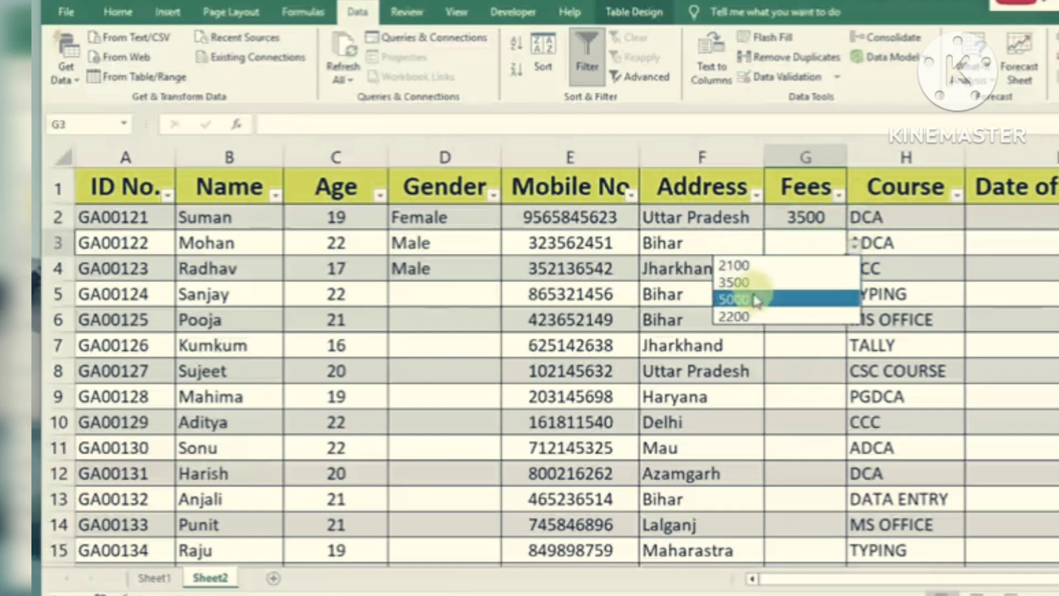
{"action": "left_click", "coordinate": [758, 295]}
{"action": "left_click", "coordinate": [825, 284]}
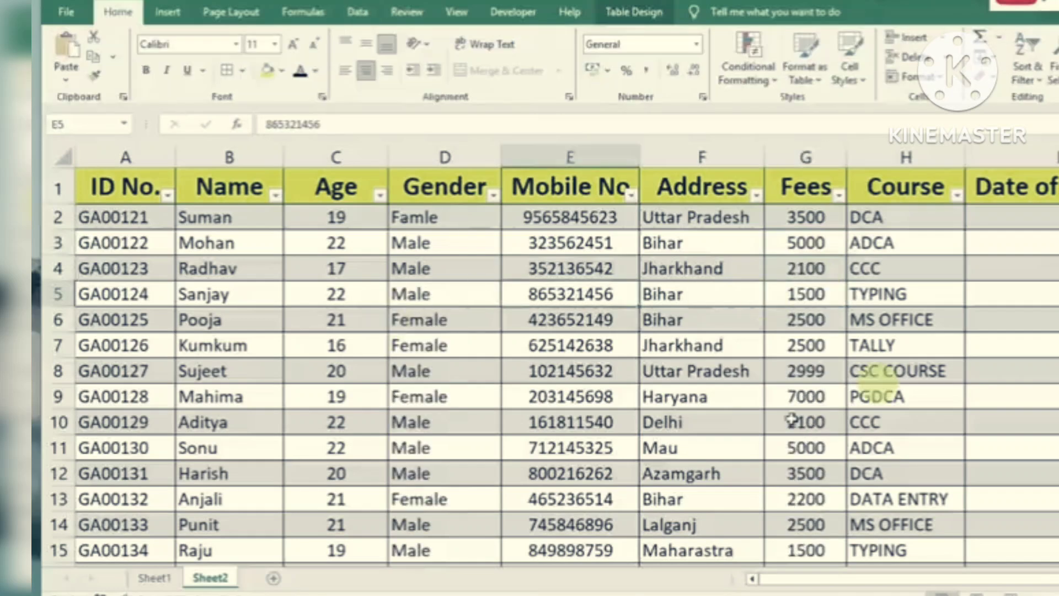
Apply the orange style from the Dark group of table styles to the student table
{"action": "left_click", "coordinate": [606, 347]}
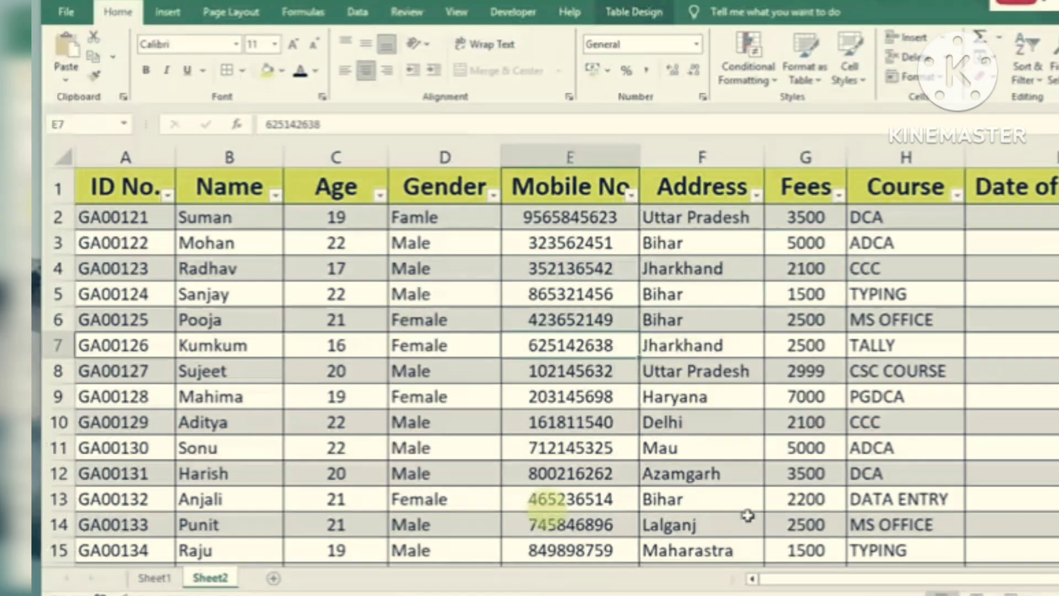
{"action": "left_click", "coordinate": [624, 17]}
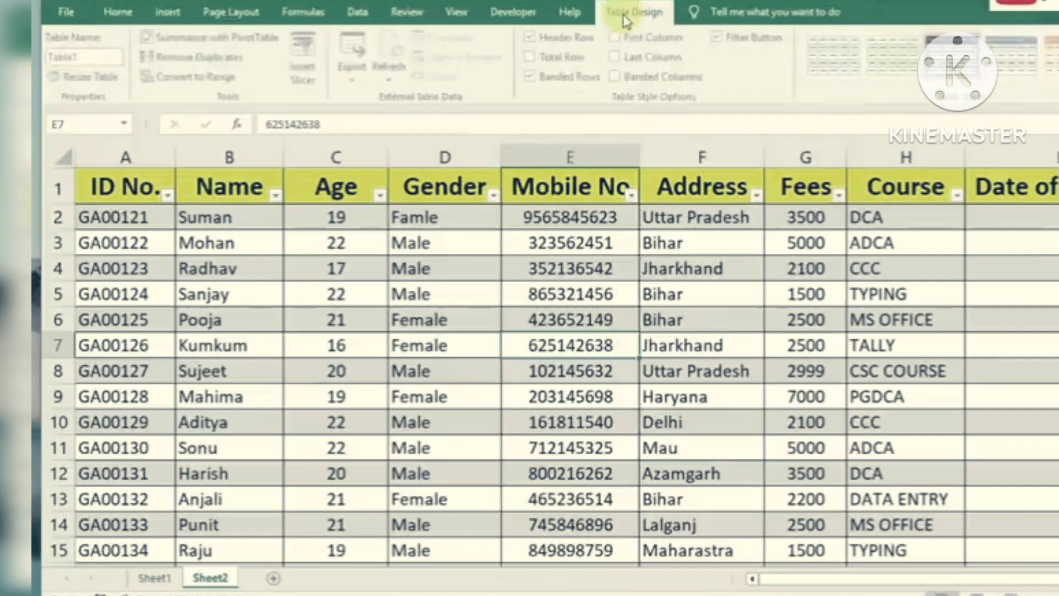
{"action": "left_click", "coordinate": [1049, 88]}
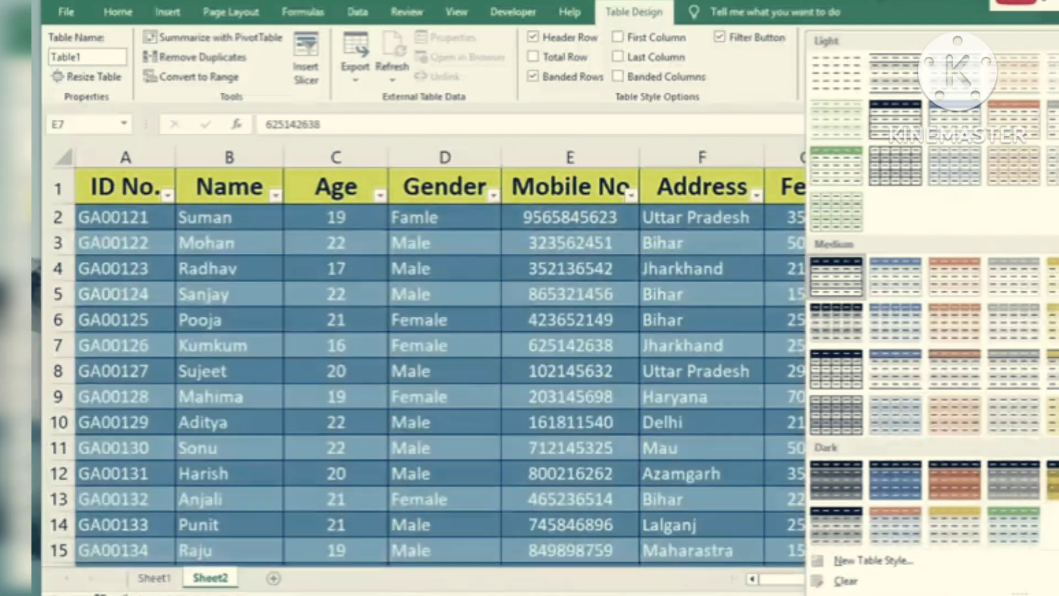
{"action": "left_click", "coordinate": [938, 461]}
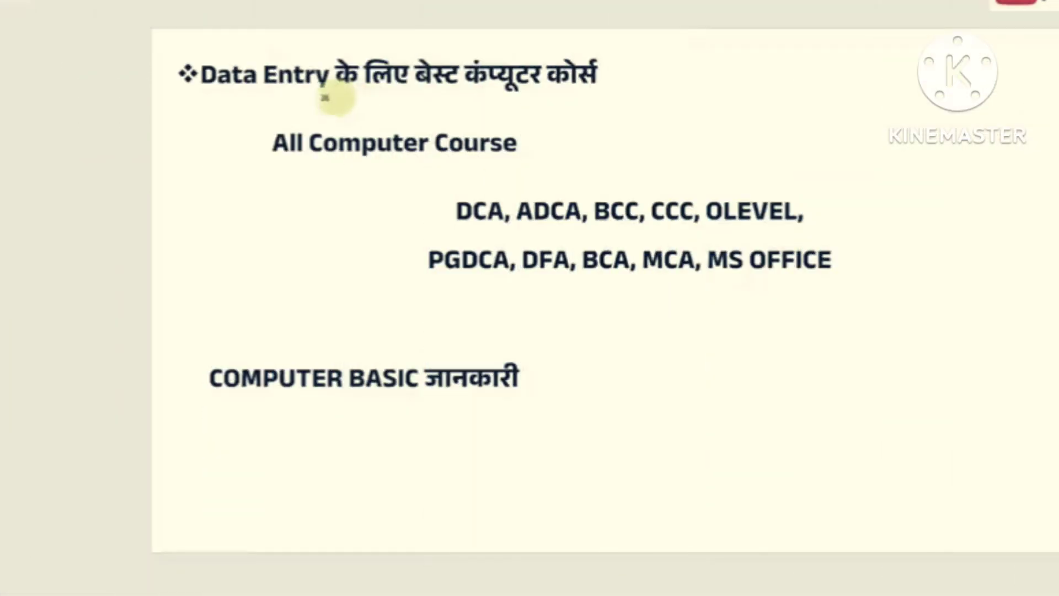
{"action": "mouse_move", "coordinate": [206, 95]}
{"action": "left_mouse_down"}
{"action": "mouse_move", "coordinate": [604, 97]}
{"action": "mouse_move", "coordinate": [660, 76]}
{"action": "left_mouse_up"}
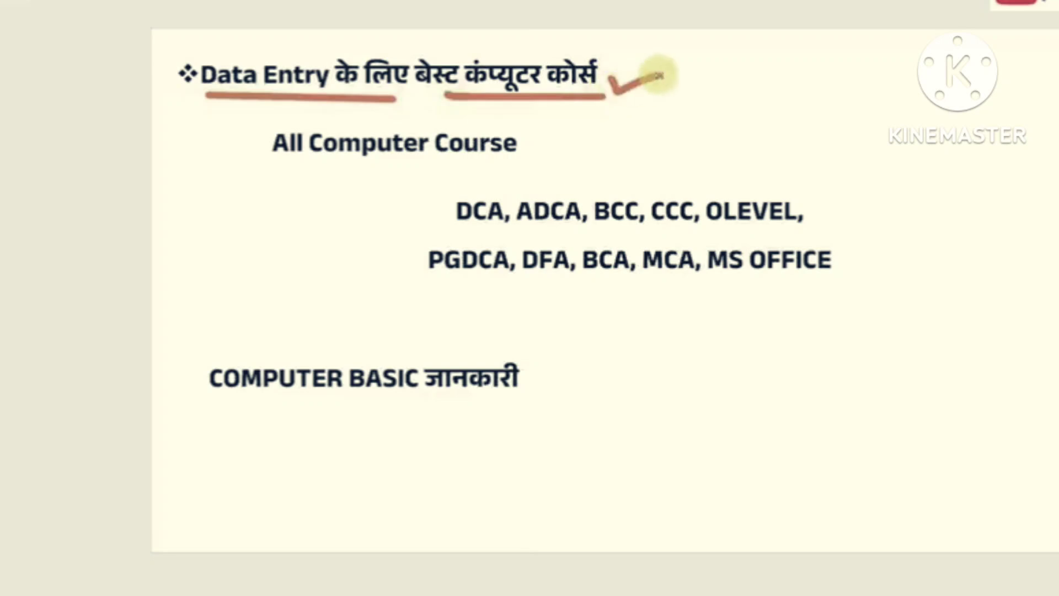
{"action": "left_click_drag", "start_coordinate": [271, 168], "coordinate": [571, 165]}
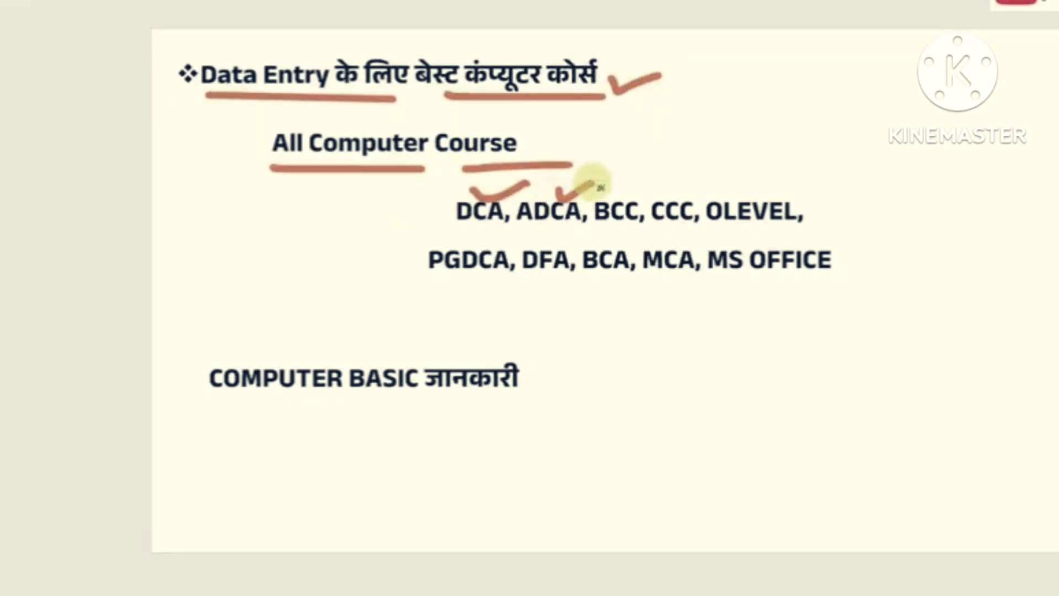